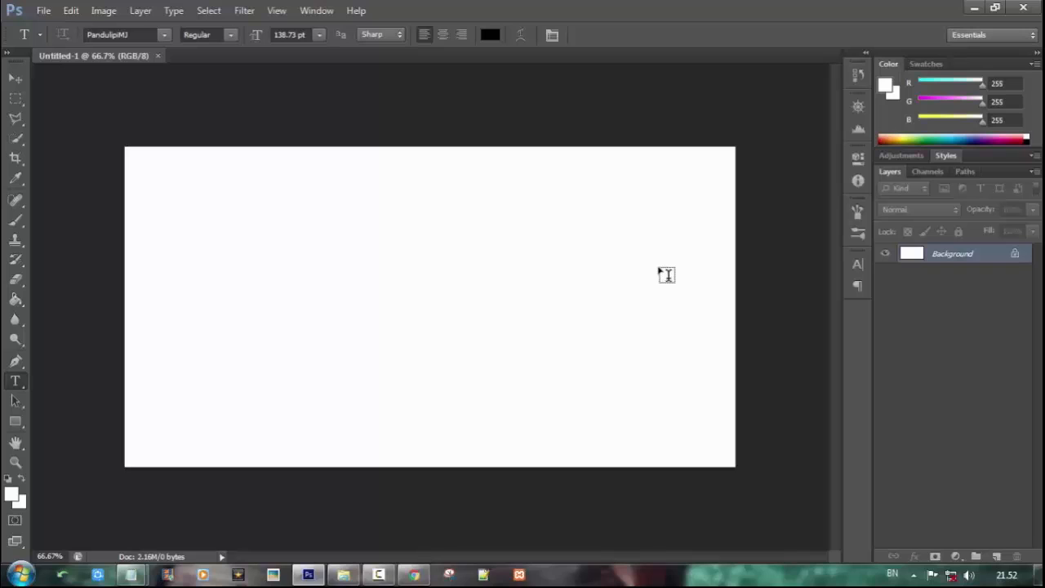
Turn off Constrain Proportions and set the image width to 2000 pixels
key(ctrl+alt+i)
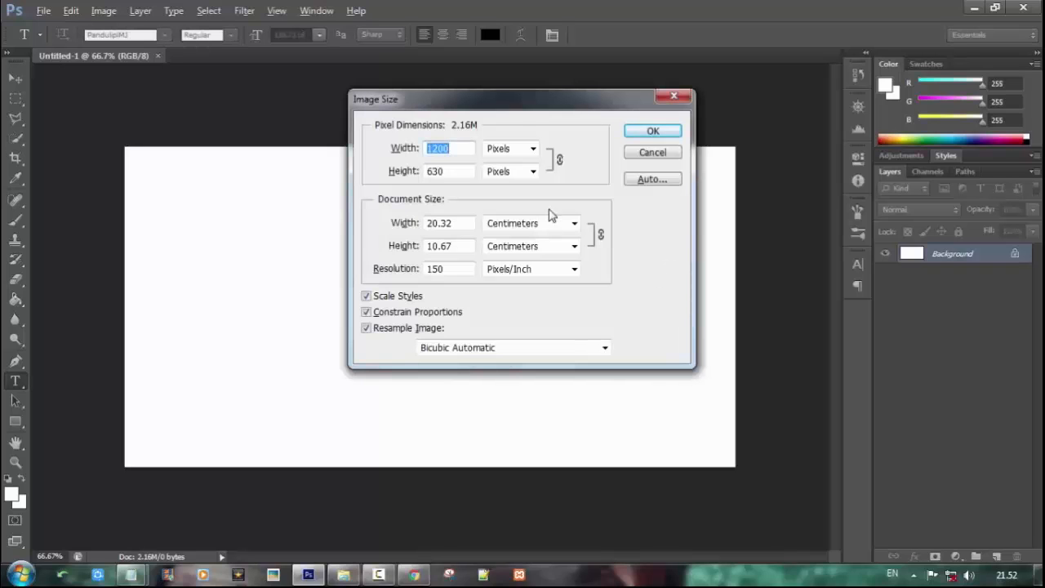
click(389, 319)
drag(462, 149, 355, 152)
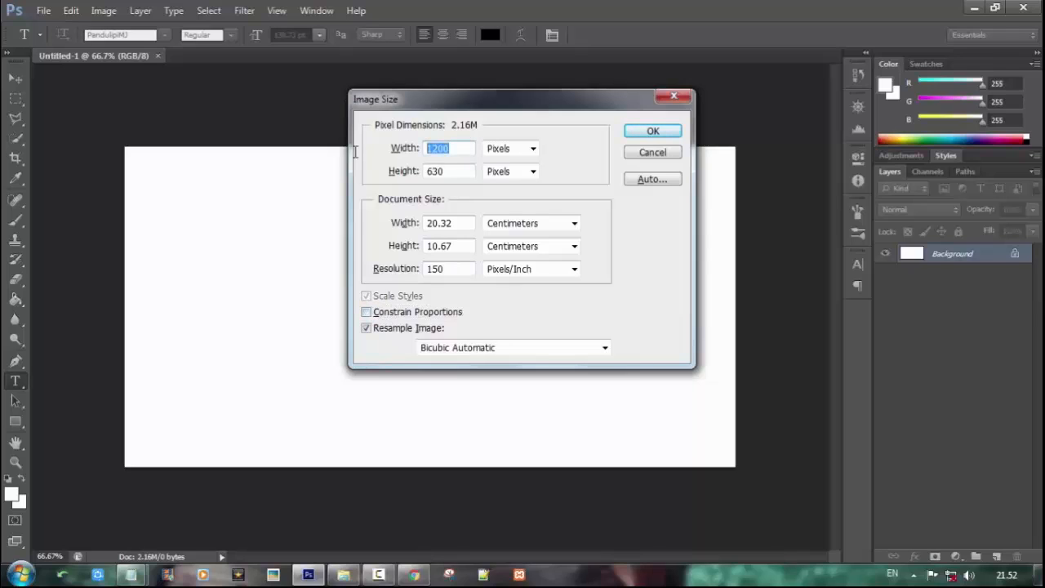
text(2000)
key(Return)
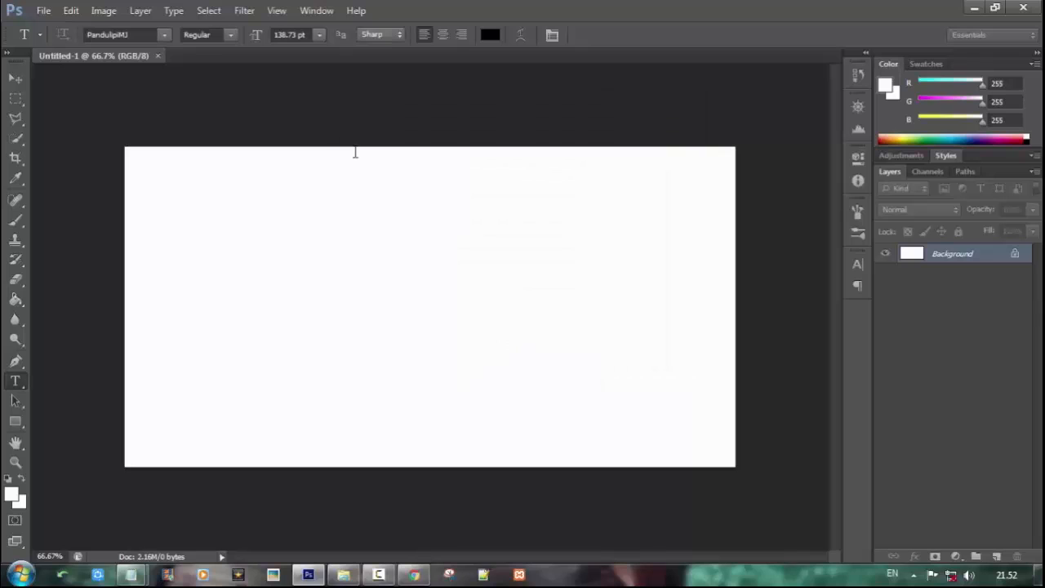
key(ctrl+minus)
key(ctrl+minus)
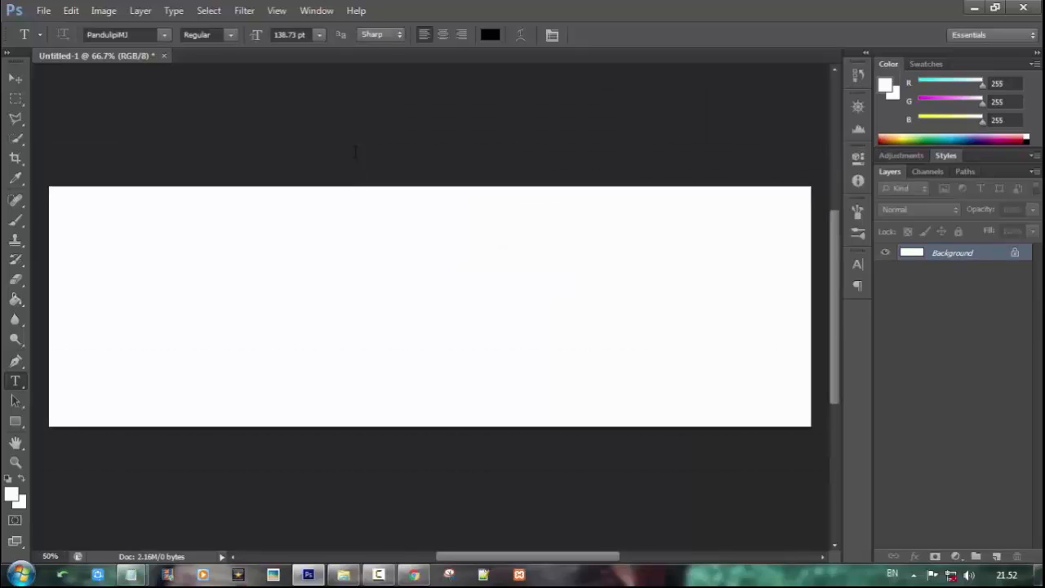
Set the image width to 1800 pixels
key(ctrl+alt+i)
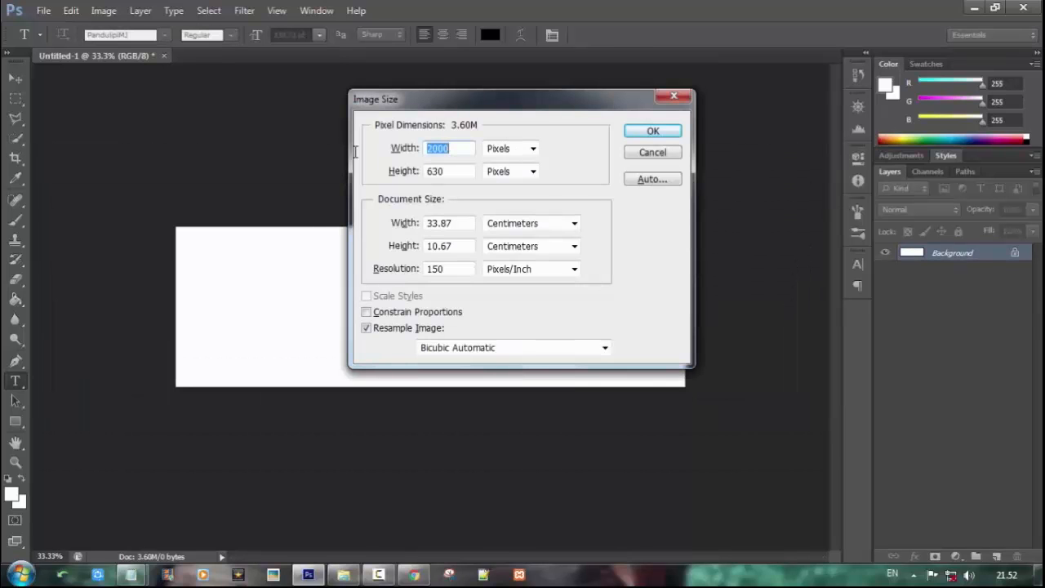
text(1800)
key(Return)
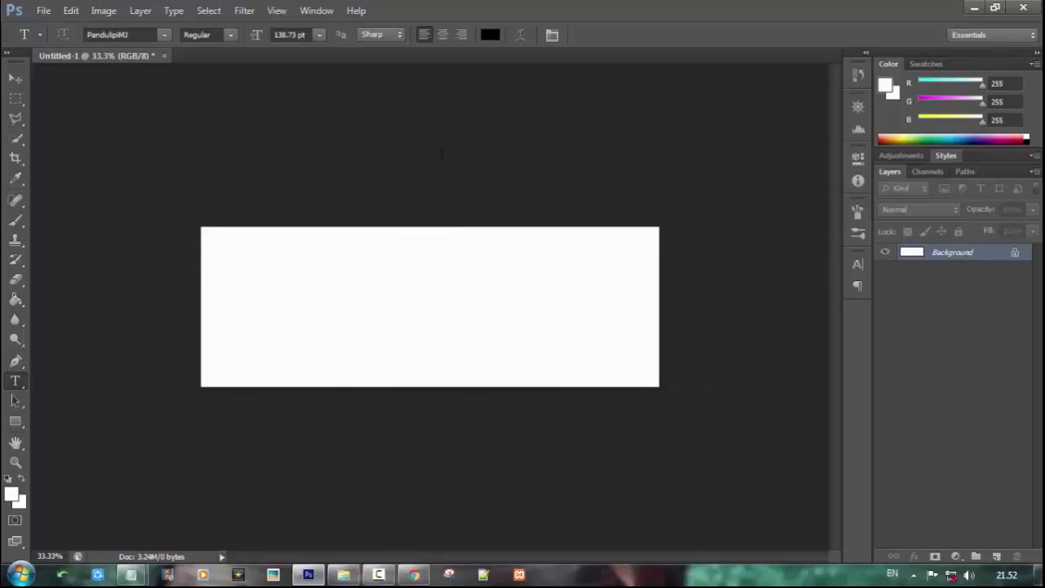
key(ctrl+plus)
key(ctrl+minus)
Place the woman's outdoor photo from the project folder into the document and align it with the canvas's right end
mouse_move(343, 574)
click(358, 472)
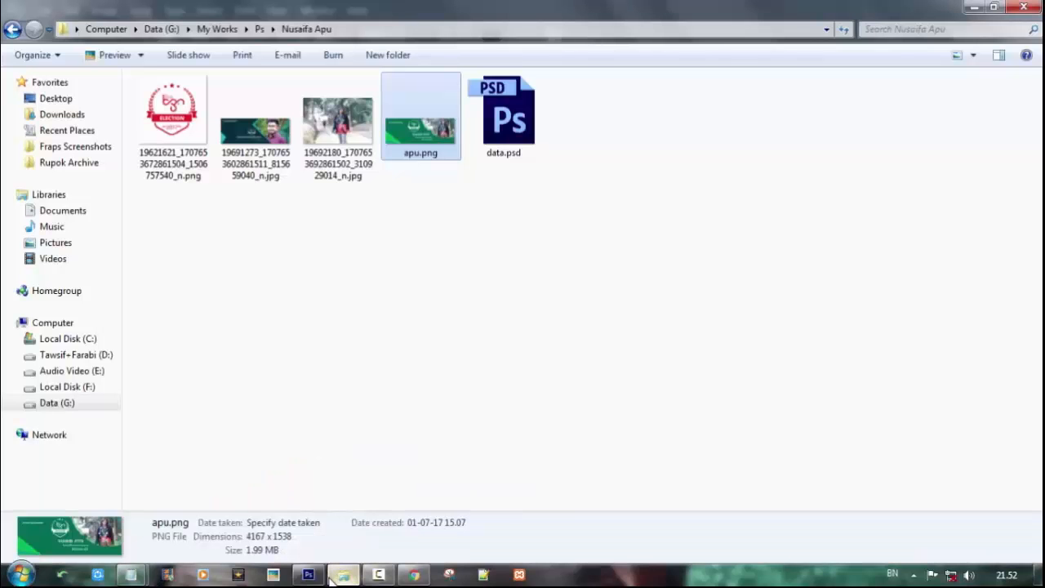
click(334, 284)
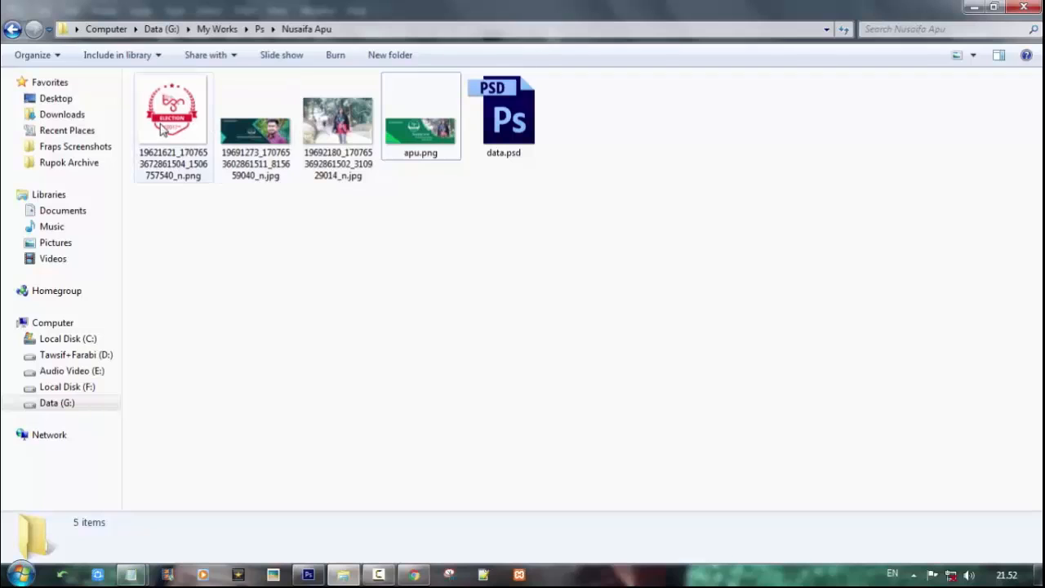
click(325, 163)
drag(387, 177, 631, 289)
drag(330, 139, 431, 346)
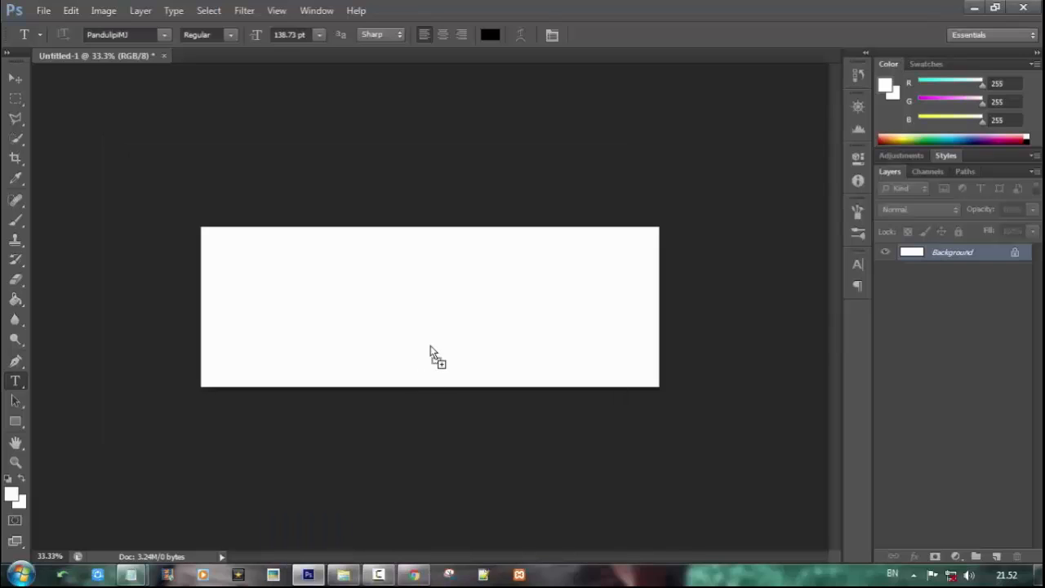
drag(430, 345, 431, 345)
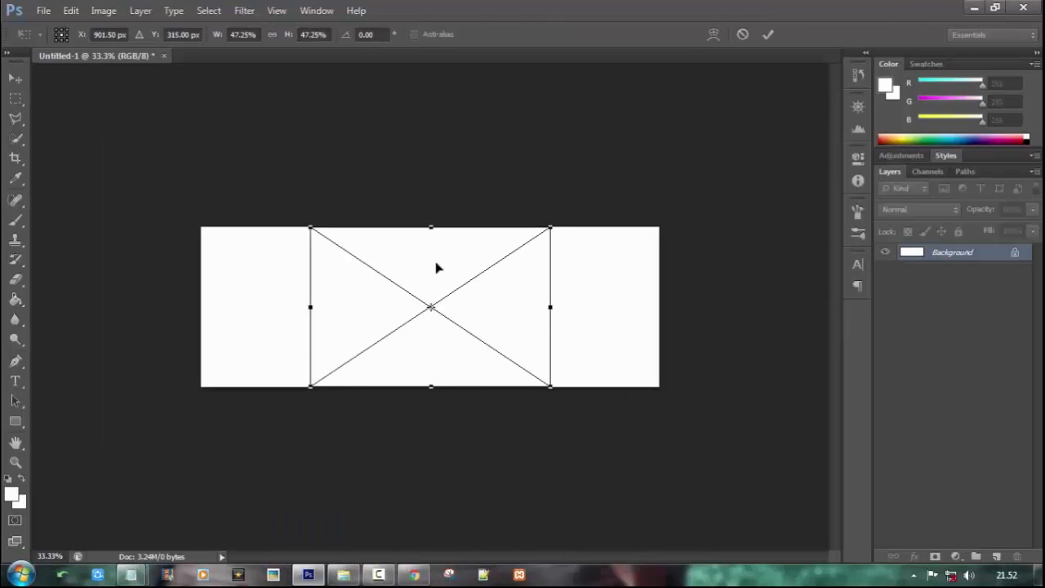
drag(544, 270, 593, 271)
key(t)
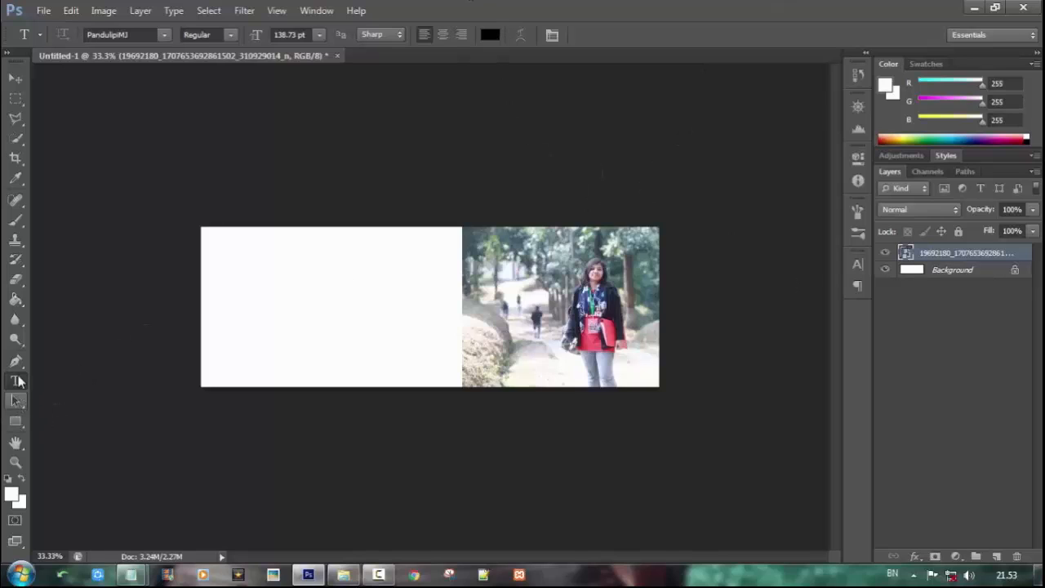
Start a Pen tool path at the photo's top edge and add a curved segment sweeping down to the woman's hand
click(18, 363)
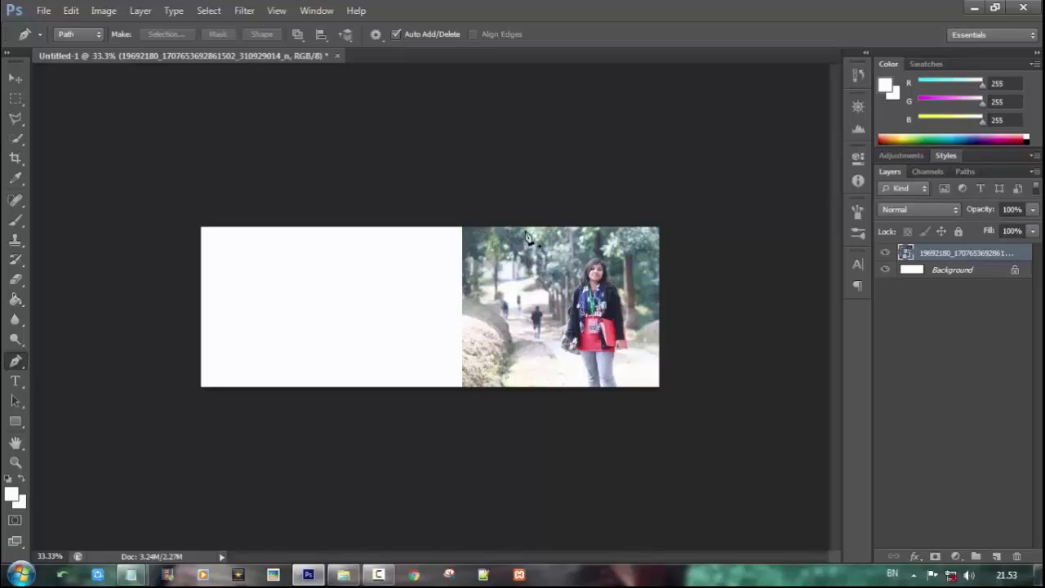
key(ctrl+plus)
key(ctrl+plus)
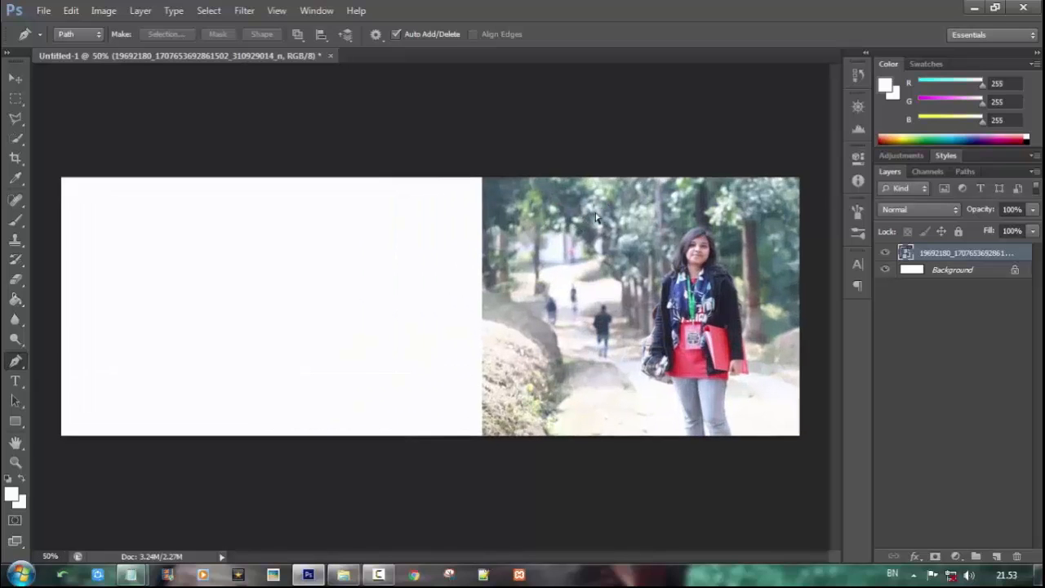
drag(571, 556, 602, 555)
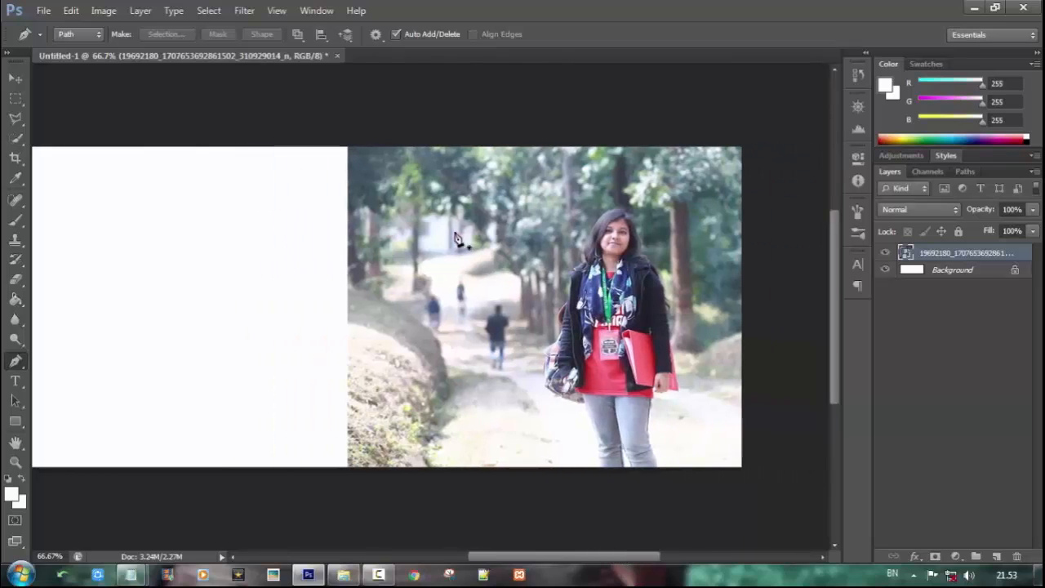
click(415, 148)
drag(694, 382, 827, 404)
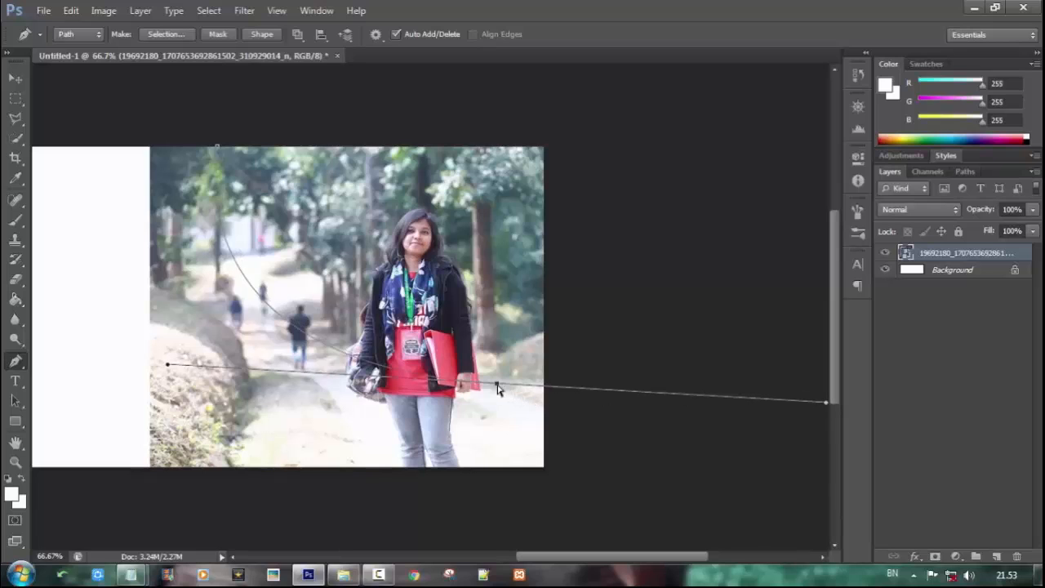
Extend the path past the photo's right edge and adjust its anchors and handles into a smooth curve
mouse_move(498, 384)
mouse_down()
mouse_move(618, 391)
mouse_move(510, 378)
mouse_up()
click(656, 378)
key(ctrl+z)
mouse_move(180, 360)
mouse_down()
mouse_move(441, 372)
mouse_move(187, 346)
mouse_up()
mouse_move(555, 557)
mouse_down()
mouse_move(614, 555)
mouse_move(555, 556)
mouse_up()
scroll(658, 448, up, 1)
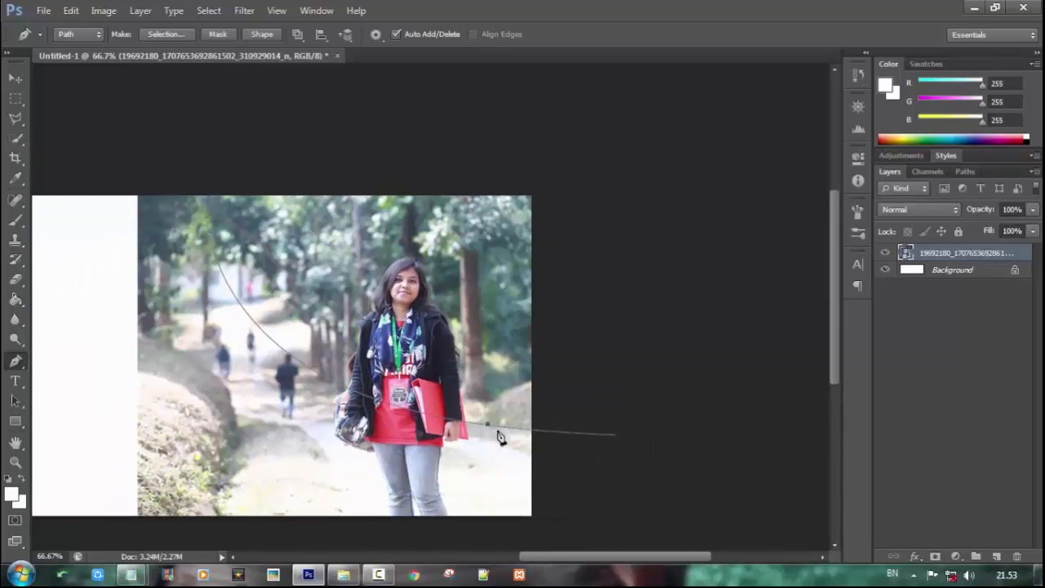
drag(416, 418, 391, 425)
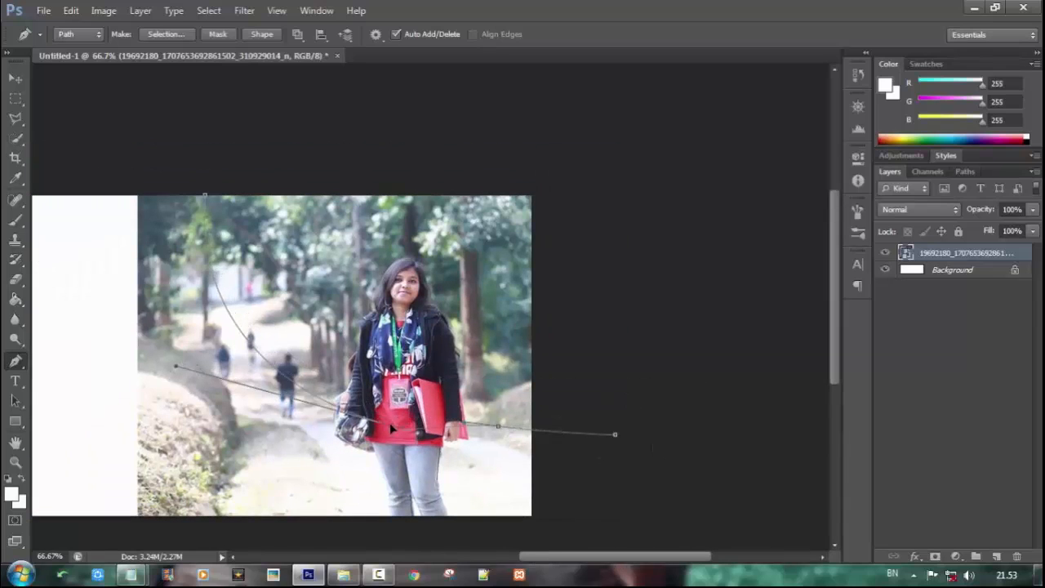
mouse_move(498, 427)
mouse_down()
mouse_move(519, 449)
mouse_move(503, 445)
mouse_up()
Close the path with anchor points running outside the canvas around the photo's upper right corner
click(625, 174)
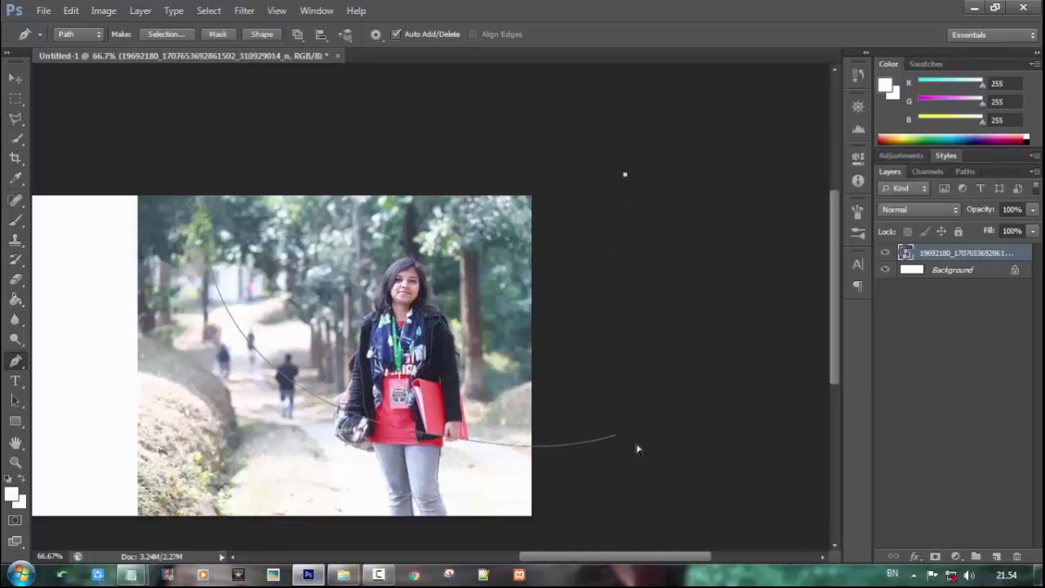
drag(631, 349, 628, 409)
click(619, 320)
click(558, 154)
click(237, 133)
click(205, 195)
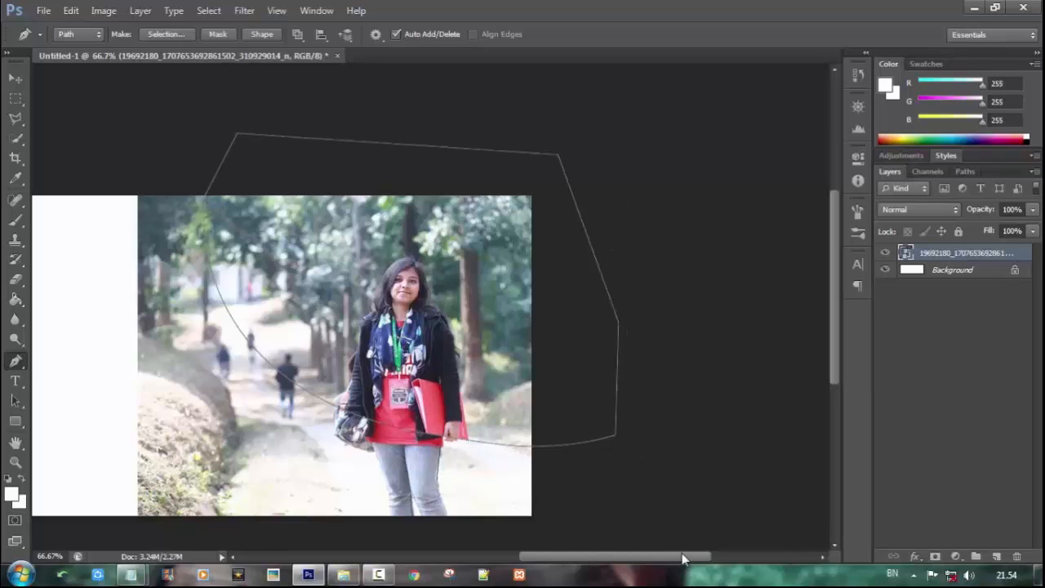
Add a new layer above the photo and convert the closed path into a selection
mouse_move(681, 555)
mouse_down()
mouse_move(646, 556)
mouse_move(696, 557)
mouse_up()
click(993, 556)
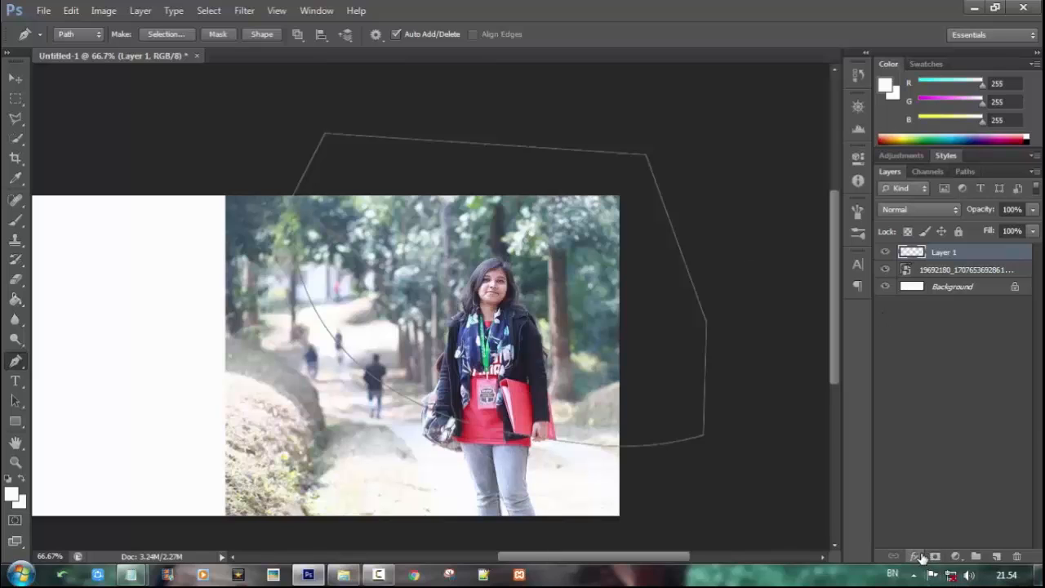
right_click(499, 298)
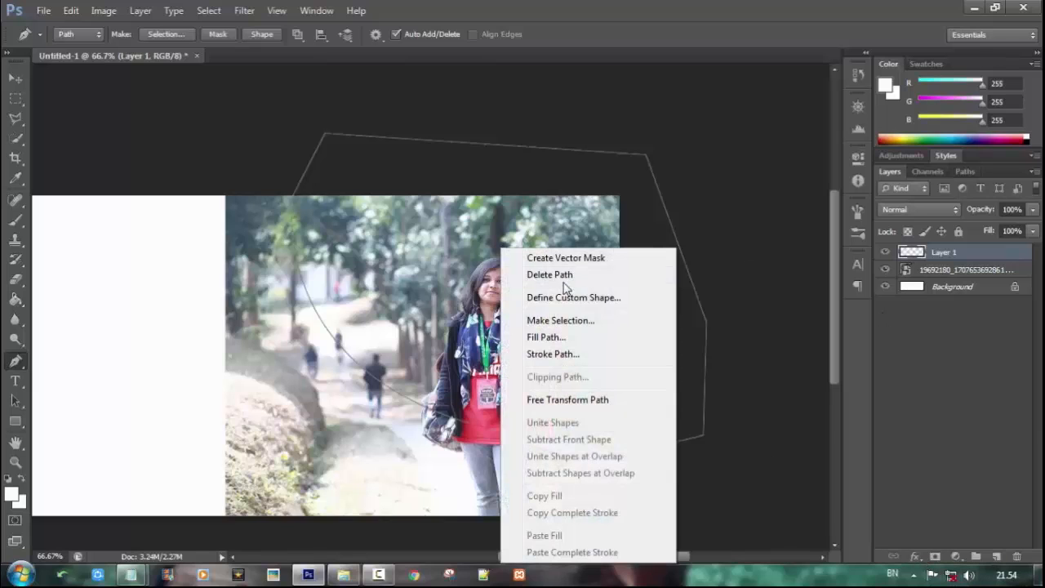
click(585, 322)
click(587, 162)
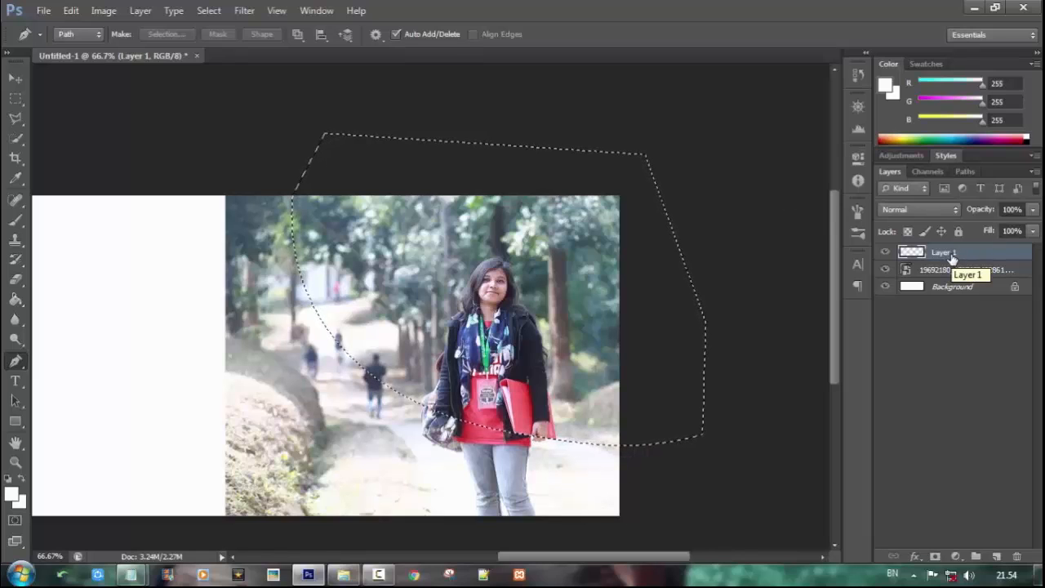
click(917, 557)
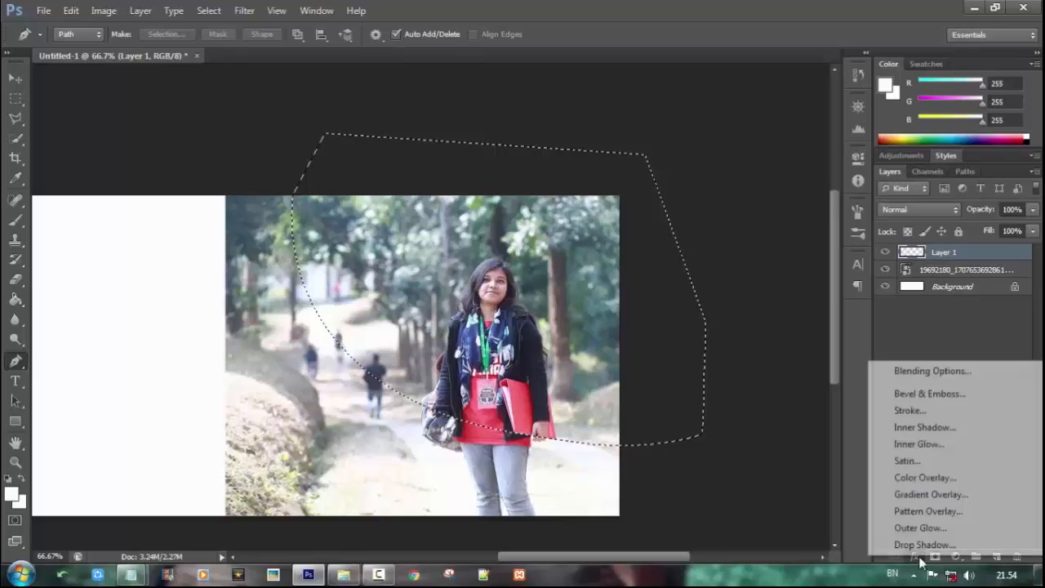
click(606, 346)
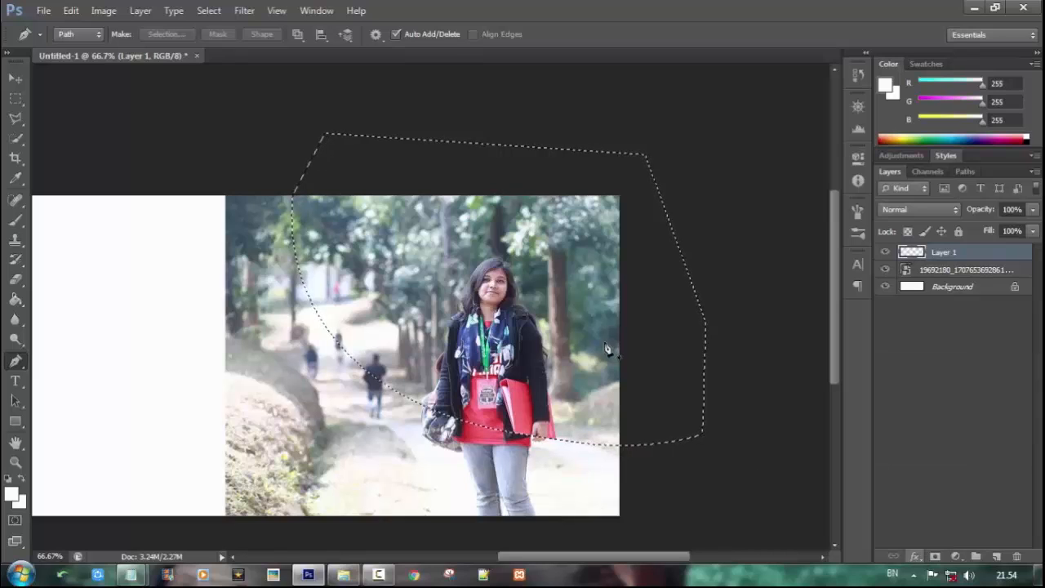
right_click(532, 230)
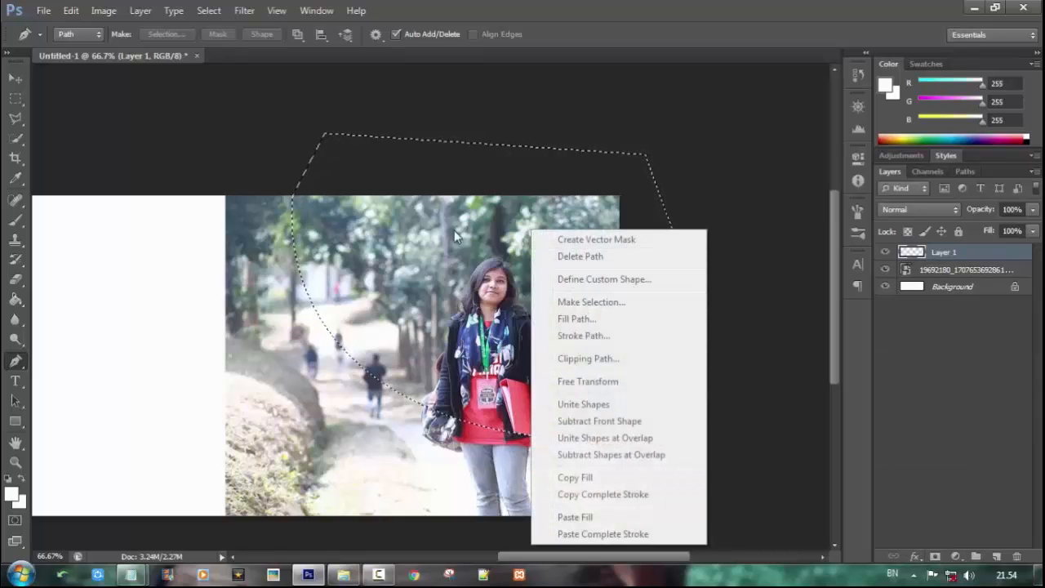
right_click(408, 235)
right_click(575, 167)
right_click(600, 156)
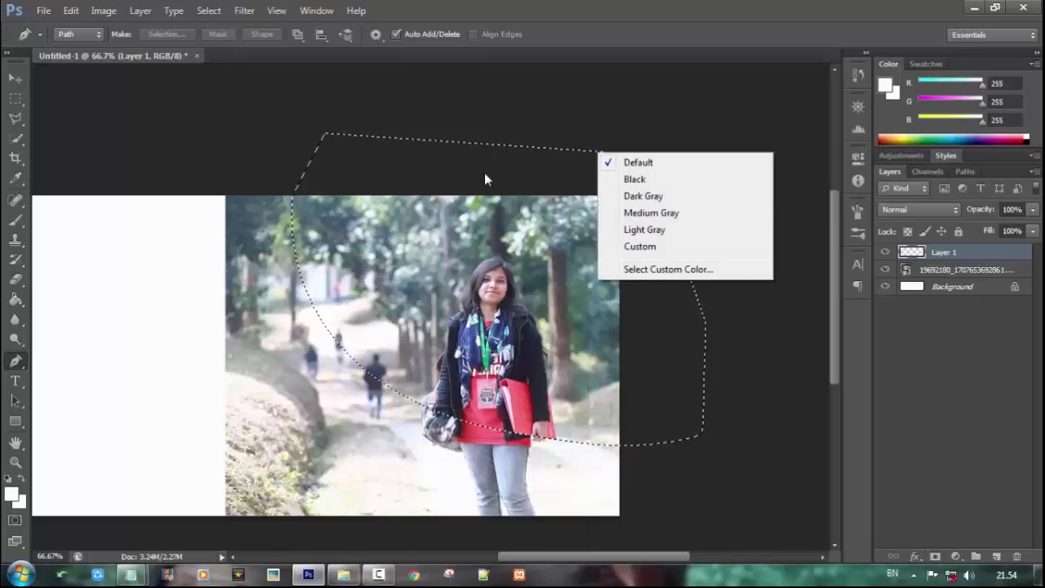
right_click(465, 250)
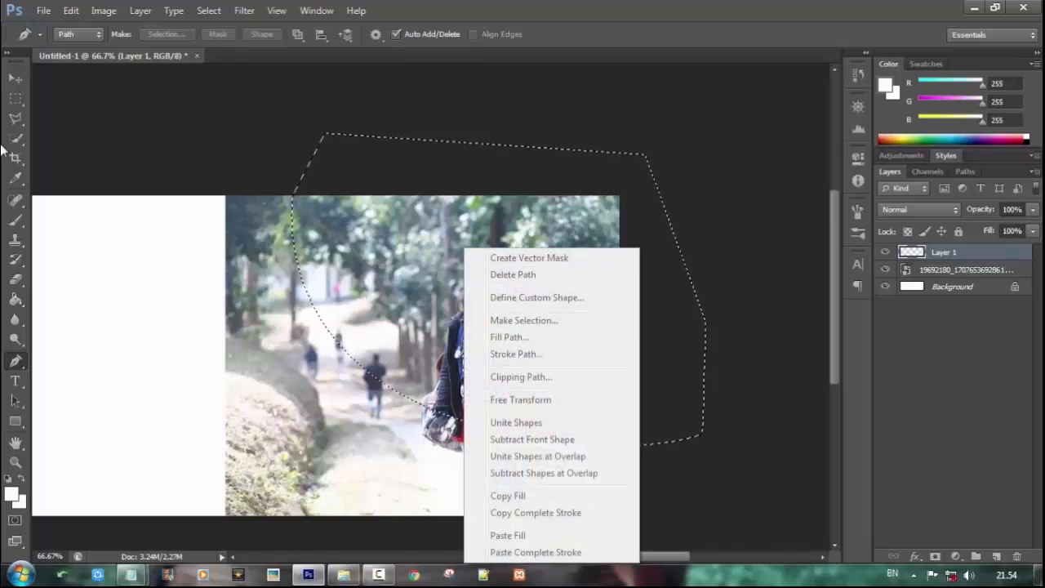
Switch to the Rectangular Marquee tool and invert the selection
click(16, 101)
click(10, 104)
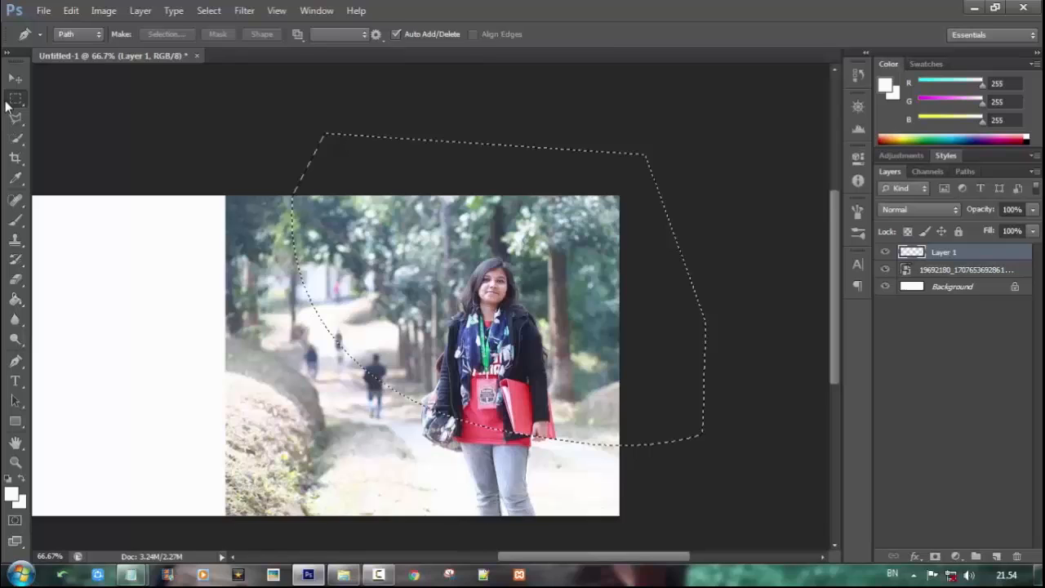
right_click(469, 243)
click(498, 267)
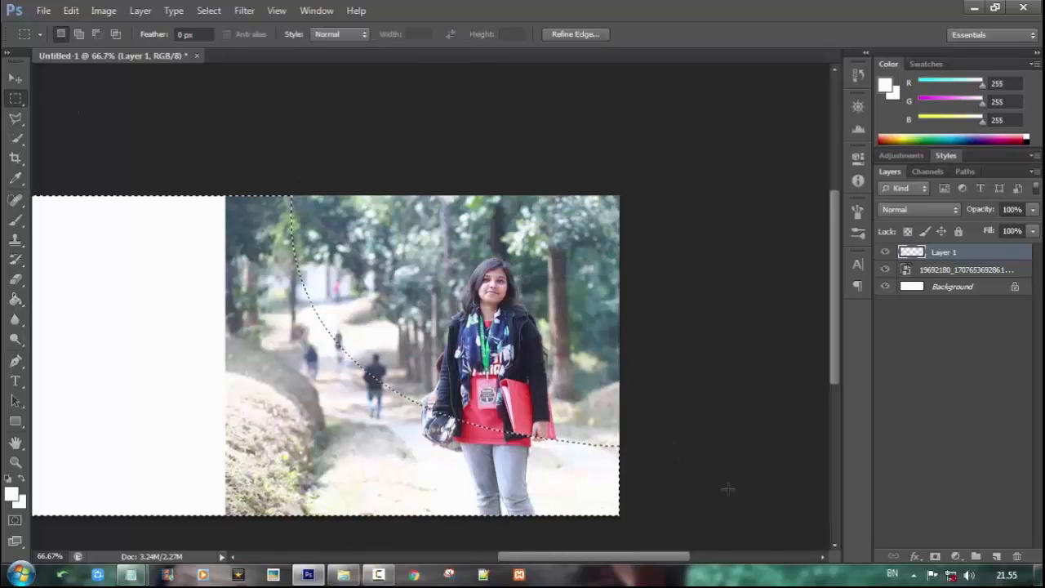
Set the foreground color to green #068000 and paint the whole inverted selection on the new layer with the Brush tool
drag(649, 558, 621, 576)
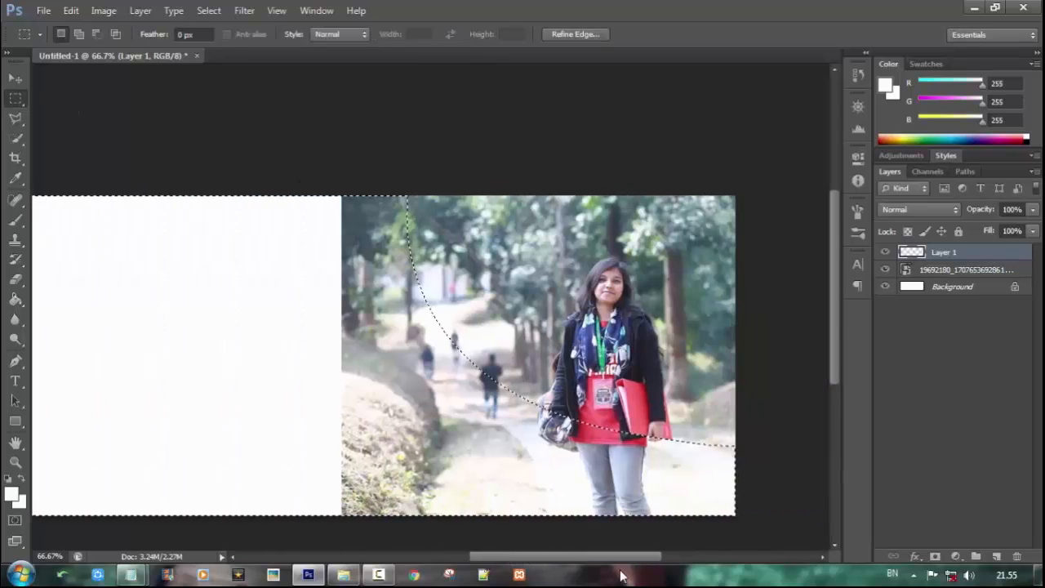
key(ctrl+minus)
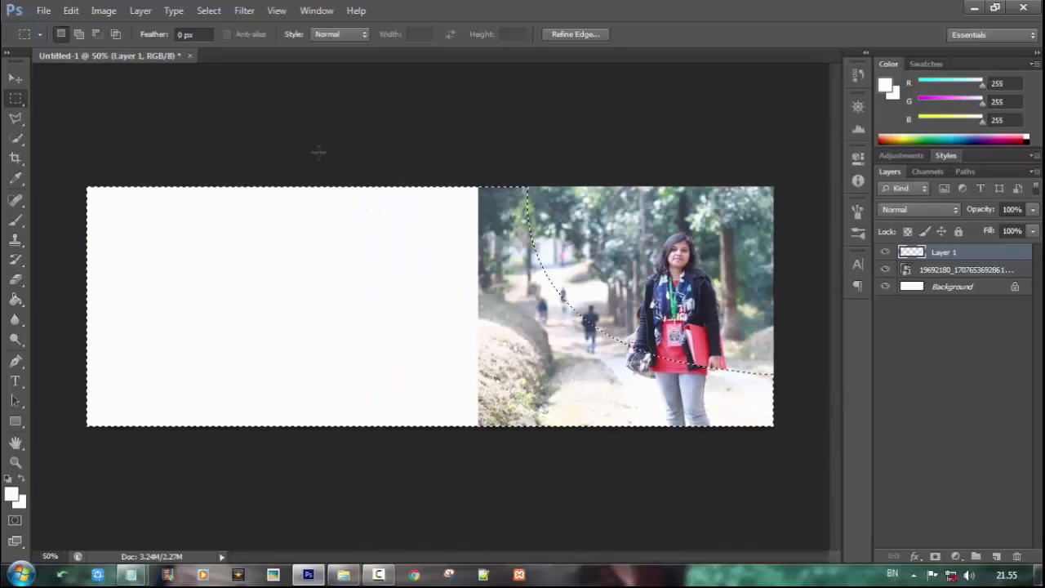
click(17, 221)
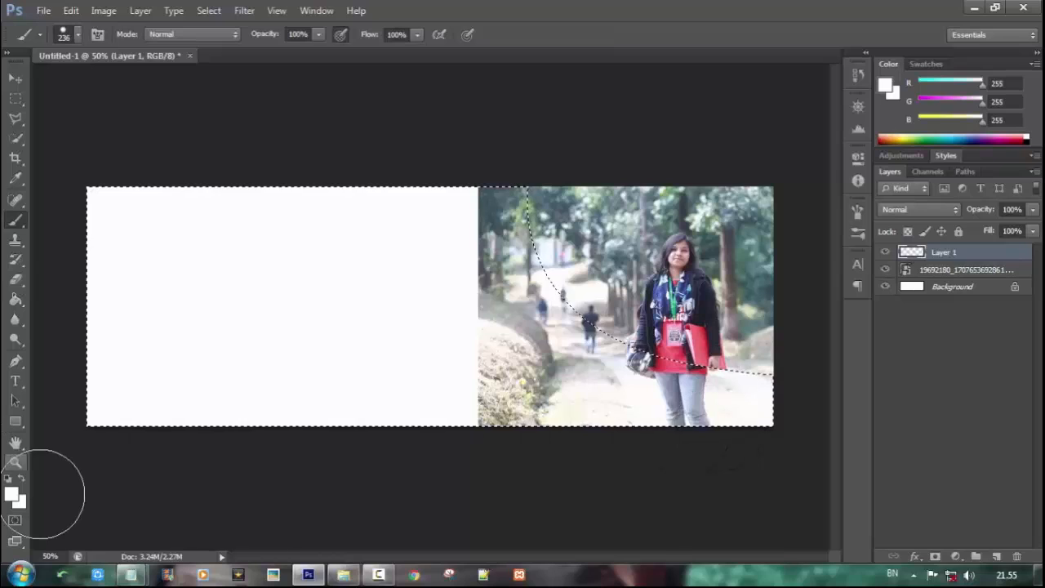
click(12, 493)
click(731, 267)
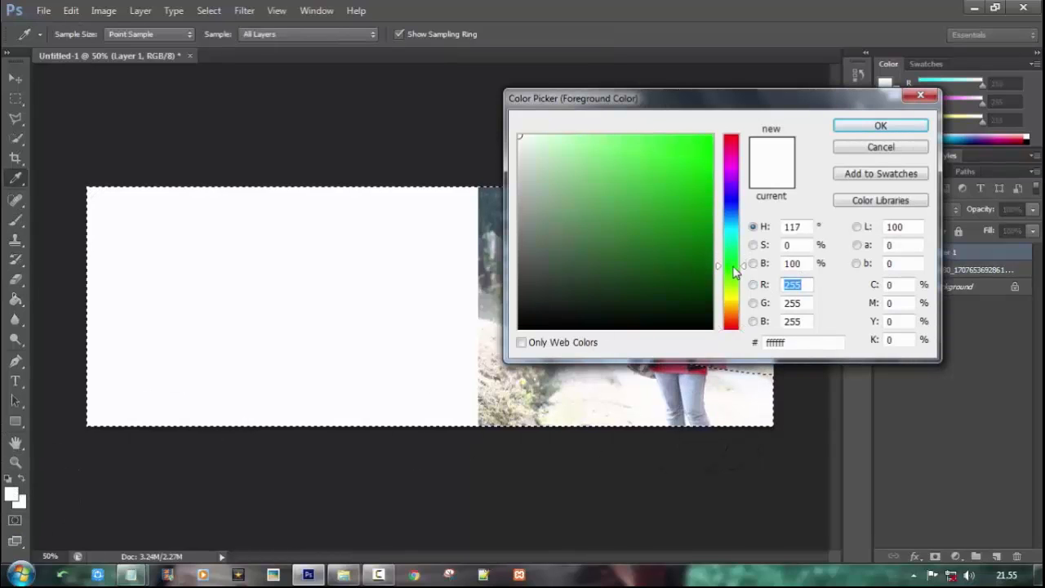
drag(708, 218, 711, 231)
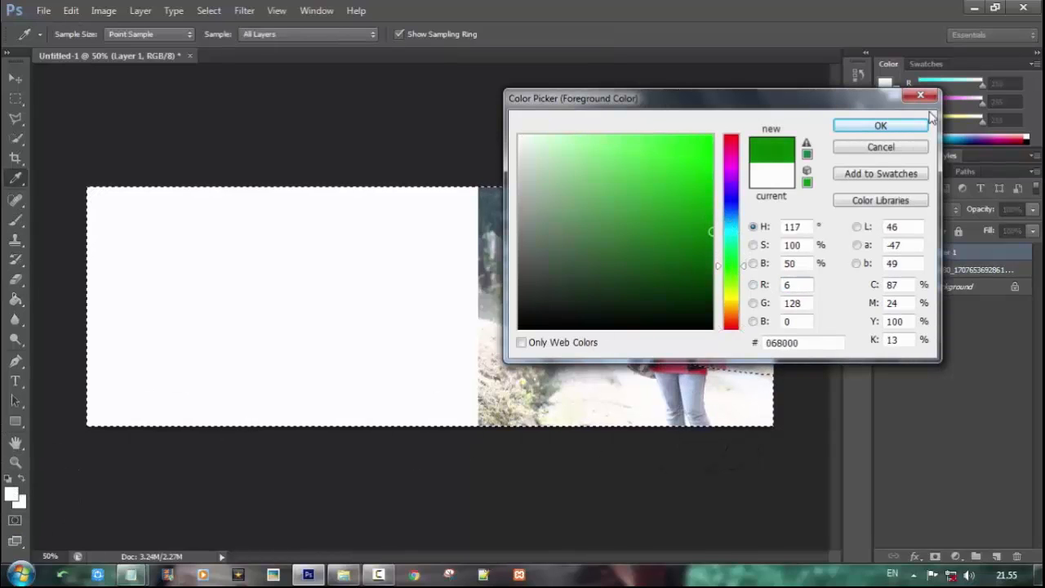
key(Return)
mouse_move(649, 377)
mouse_down()
mouse_move(433, 308)
mouse_move(523, 310)
mouse_move(512, 236)
mouse_move(199, 221)
mouse_move(336, 225)
mouse_move(467, 280)
mouse_move(518, 397)
mouse_move(348, 409)
mouse_move(458, 404)
mouse_up()
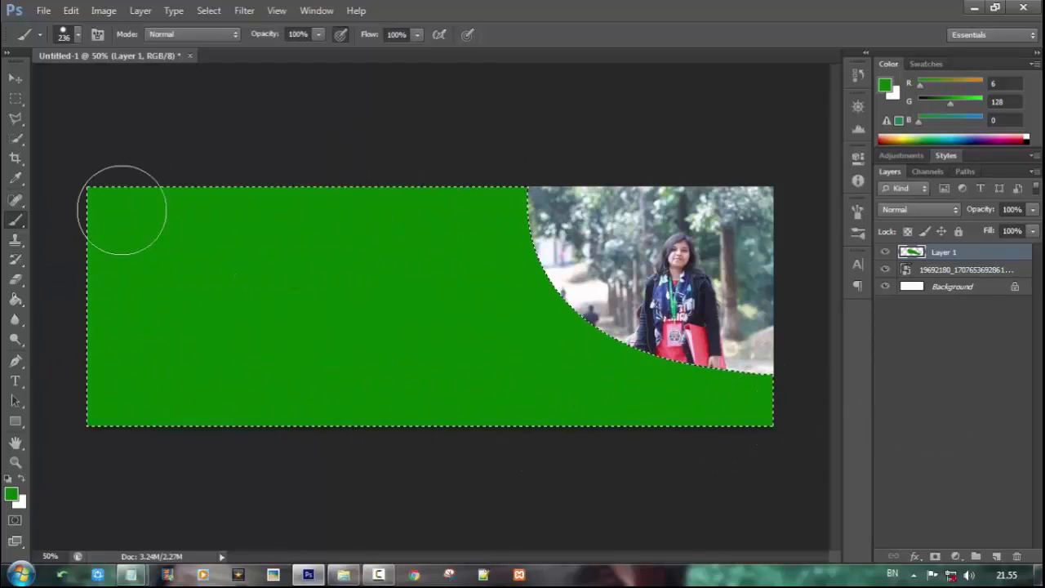
Add a Color Overlay effect to the green shape's layer, using a dark green (RGB 0, 69, 39) in Normal mode
click(914, 556)
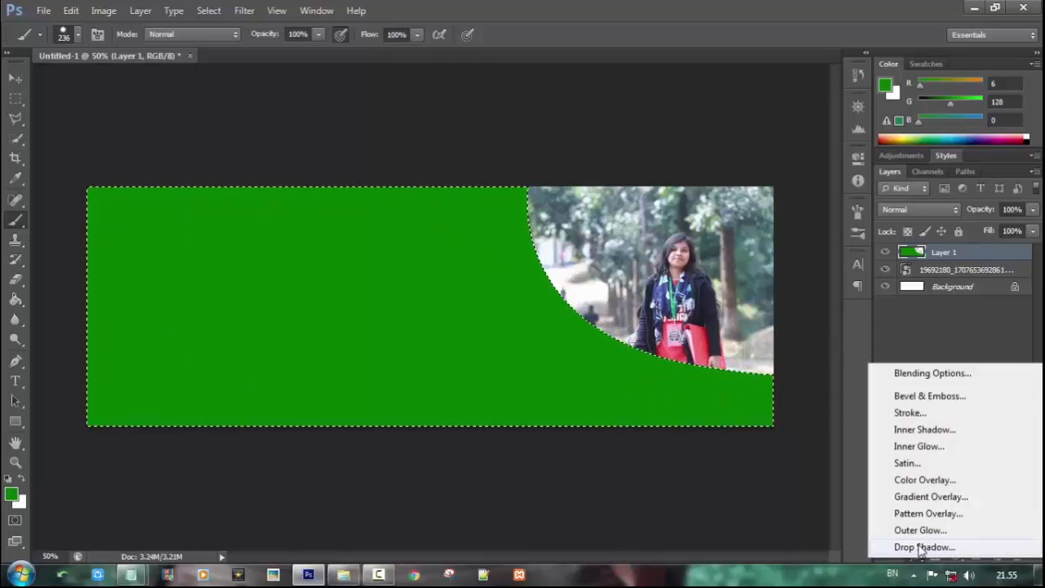
click(927, 482)
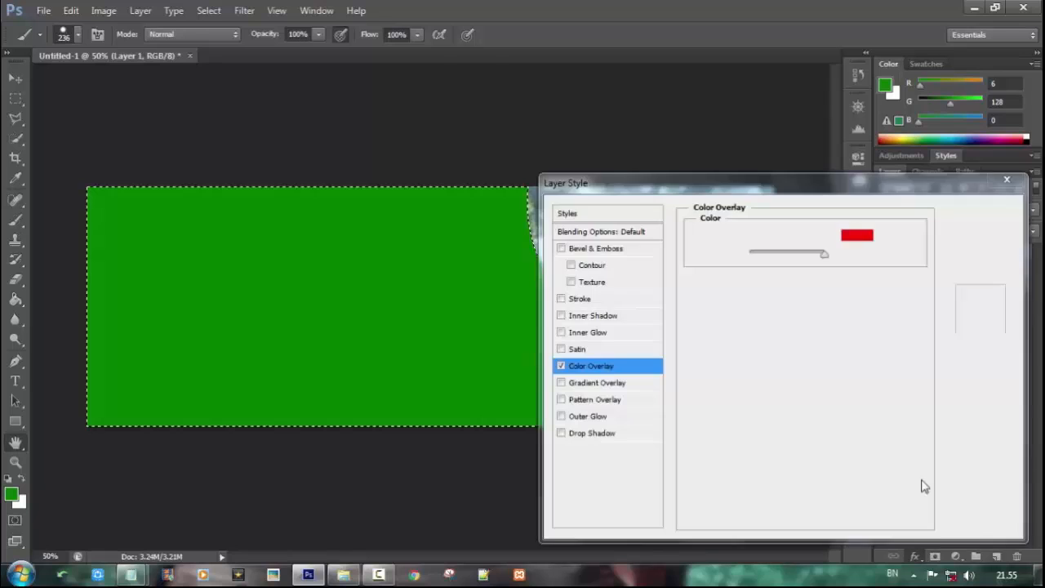
click(857, 237)
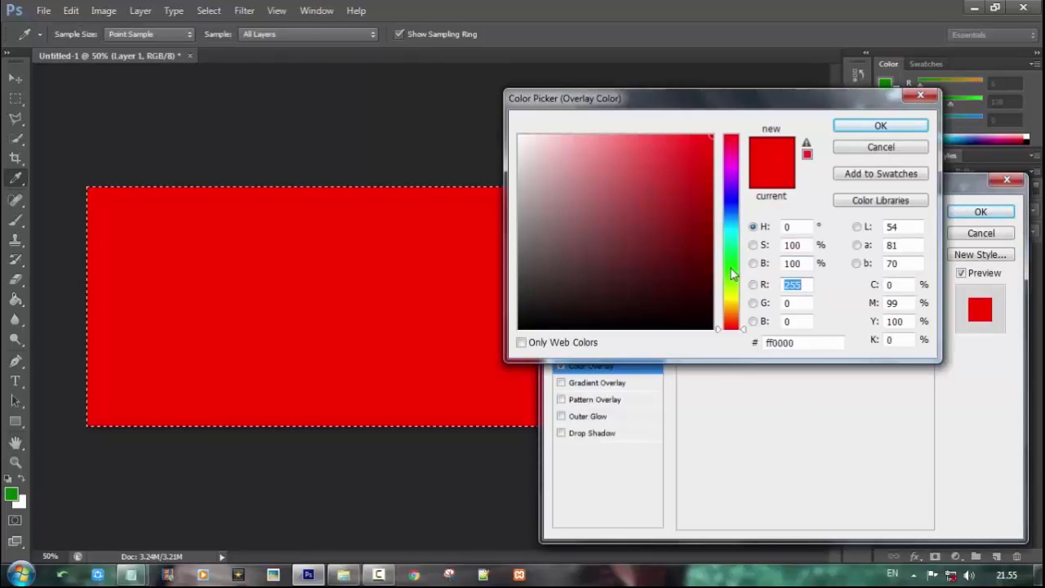
click(733, 269)
click(714, 250)
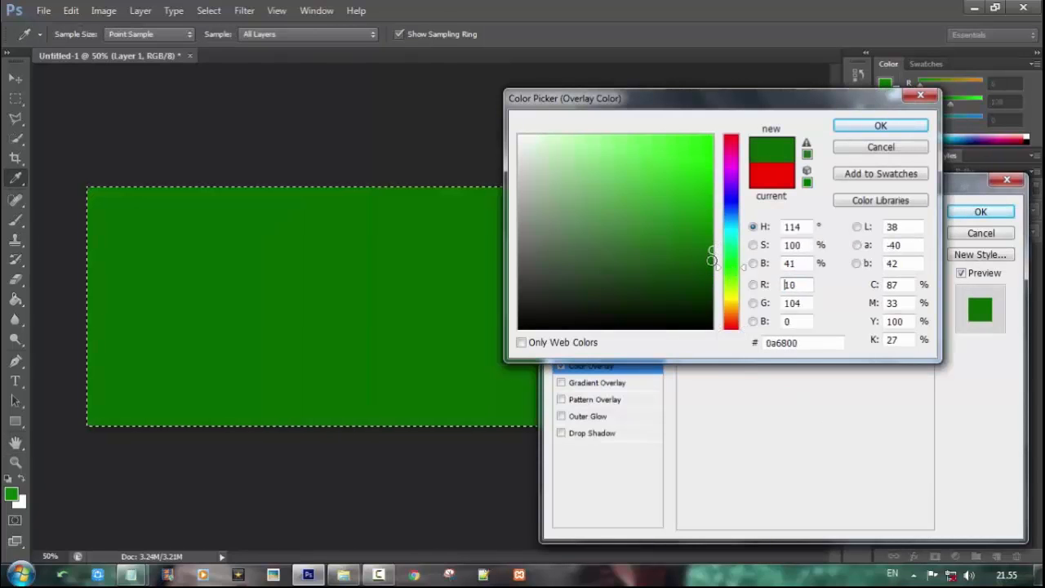
click(713, 262)
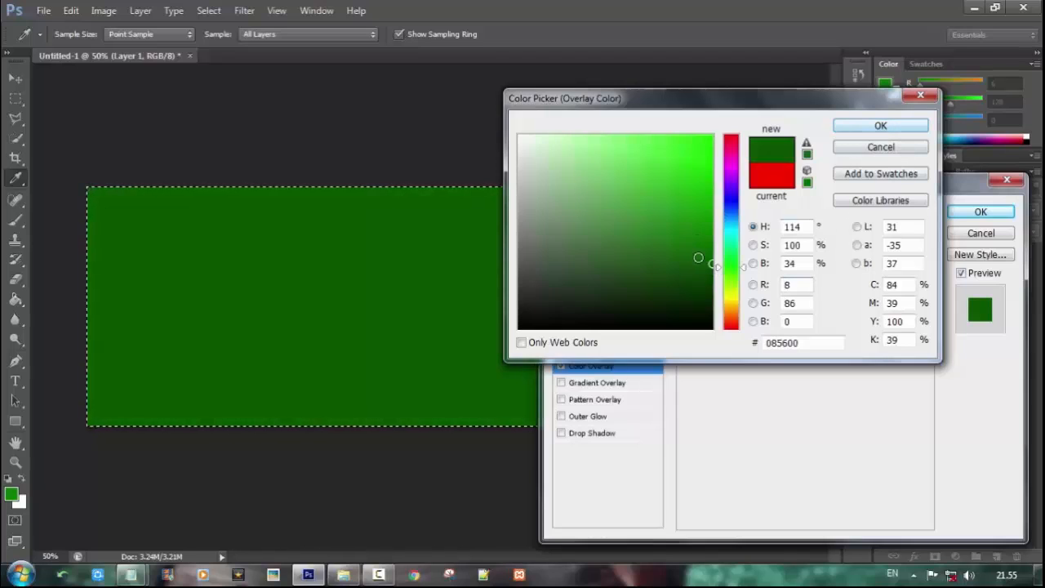
drag(742, 269, 744, 257)
click(733, 276)
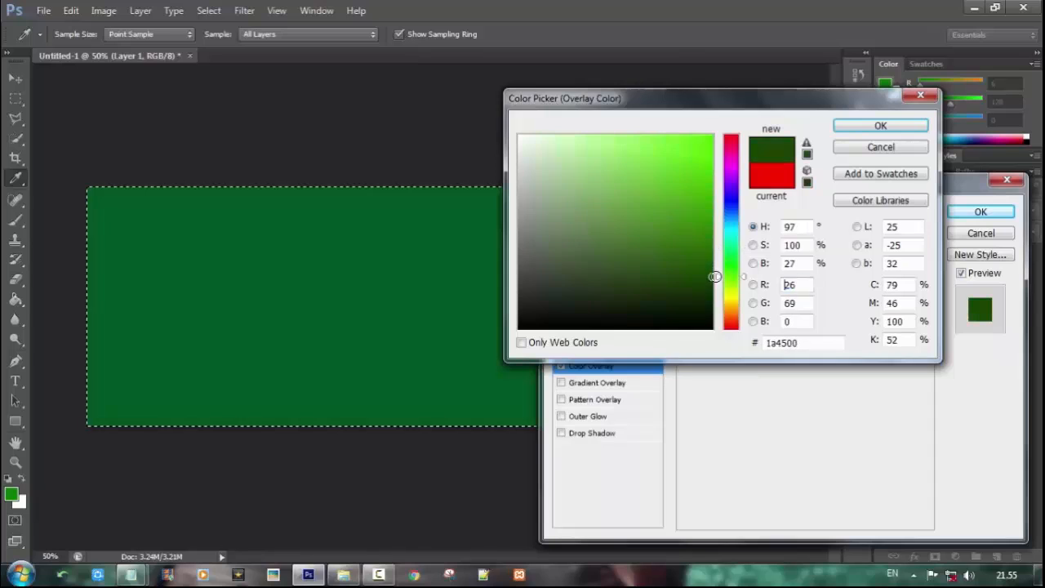
drag(743, 282, 745, 249)
click(881, 126)
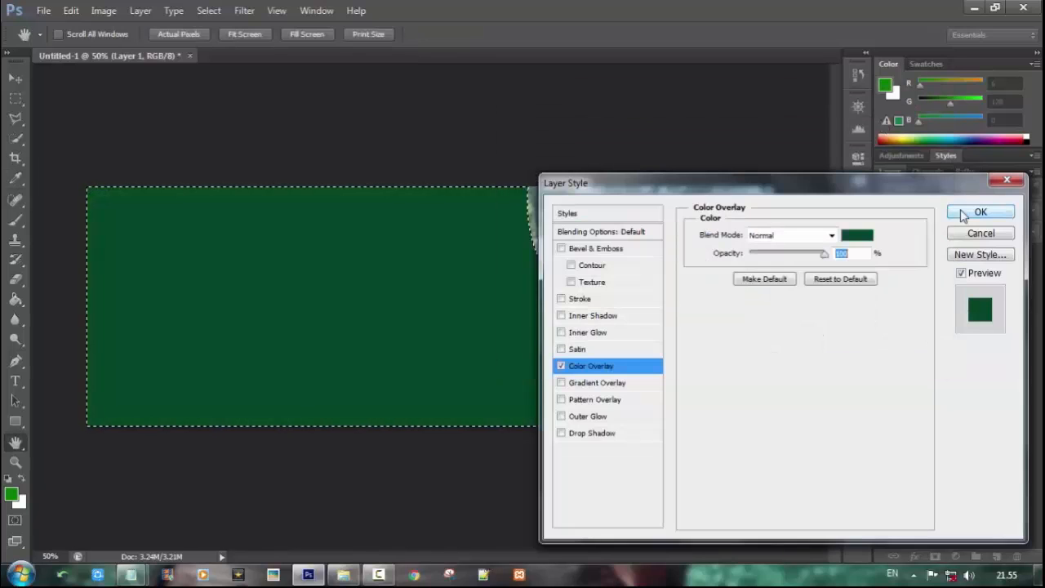
click(980, 211)
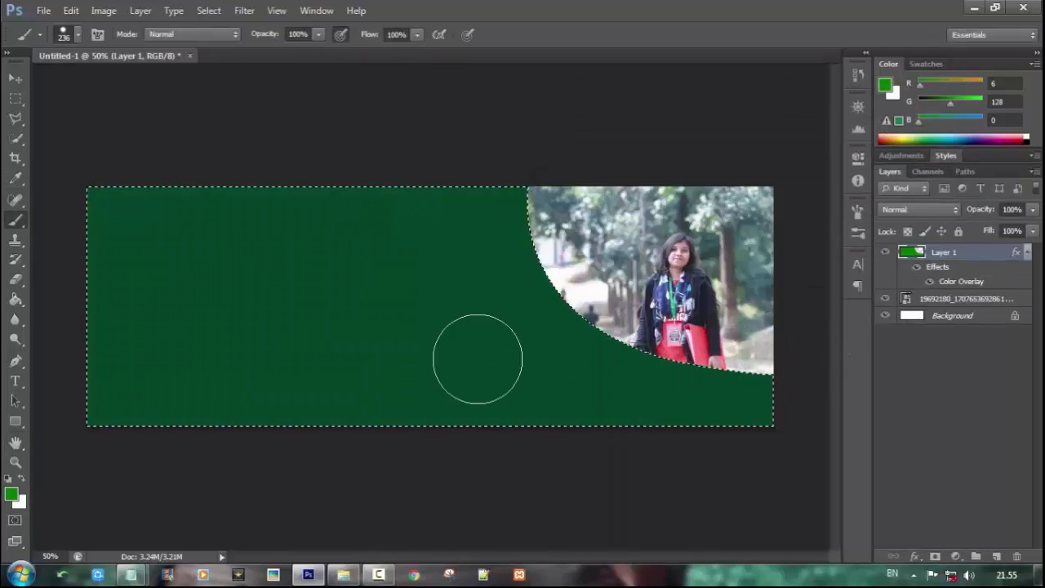
Deselect the green area and add a new layer above it for drawing with the Pen tool
click(14, 99)
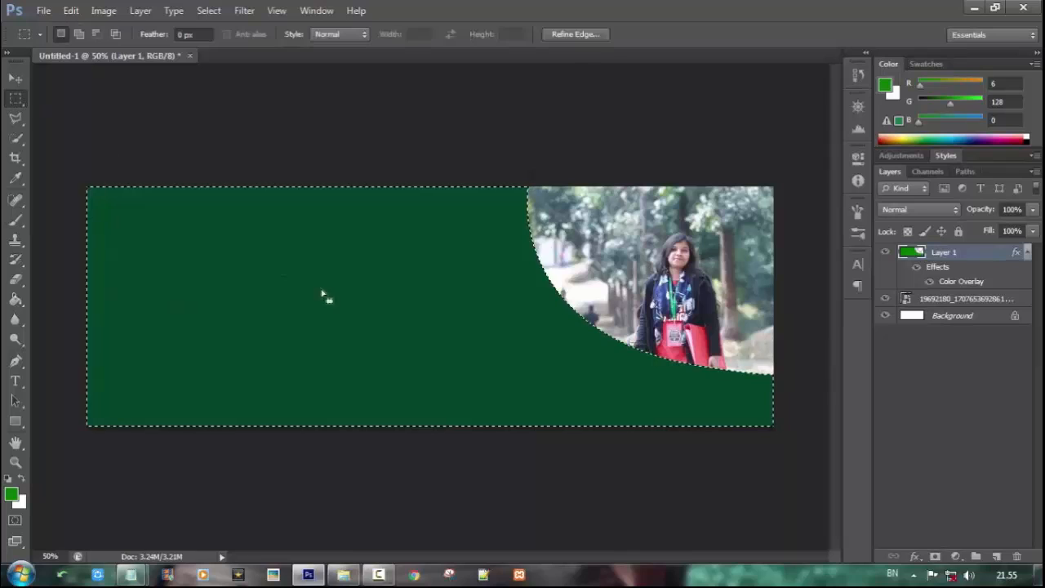
right_click(440, 320)
click(494, 45)
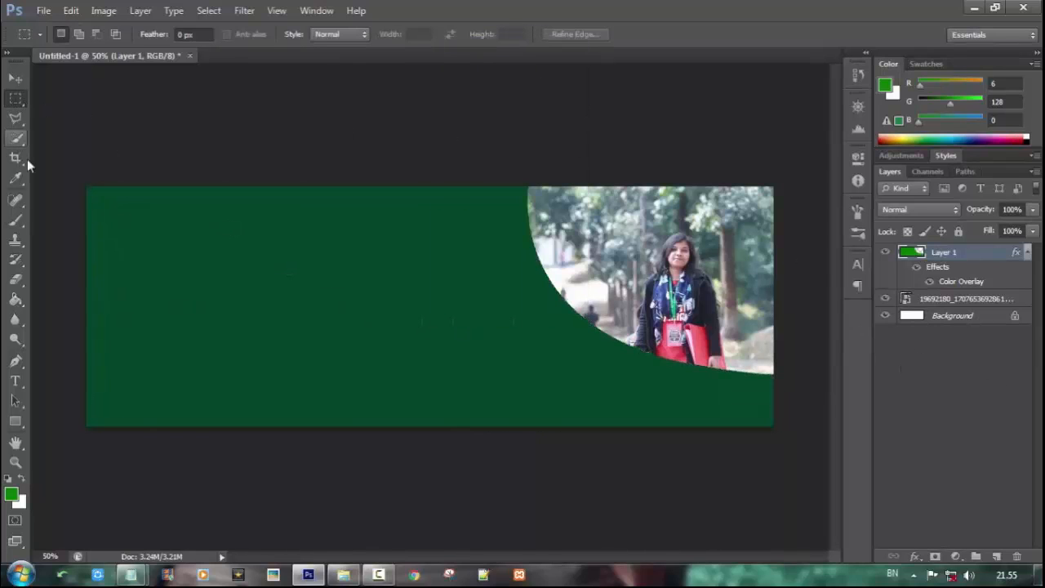
click(14, 361)
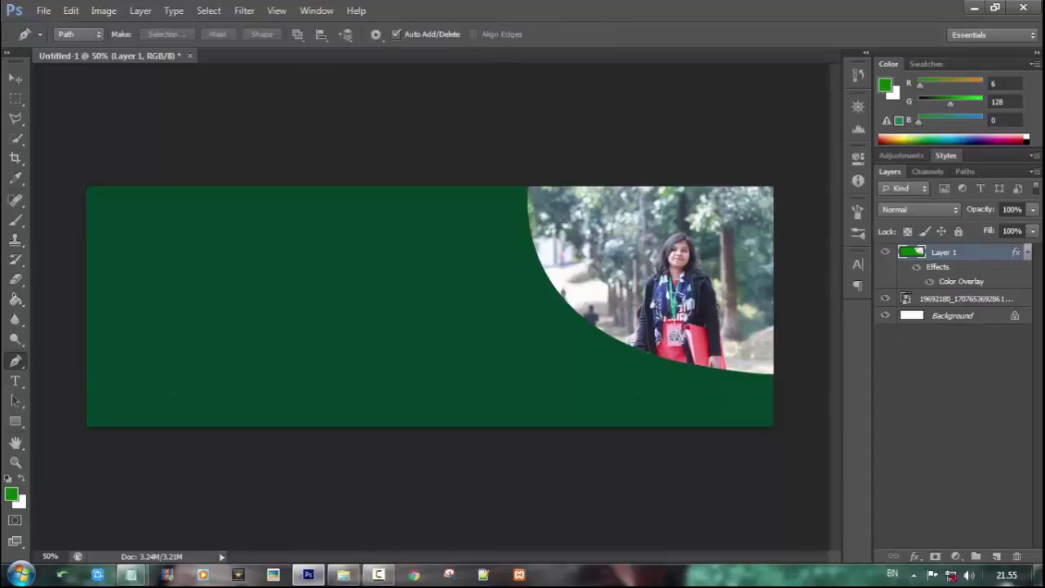
click(997, 556)
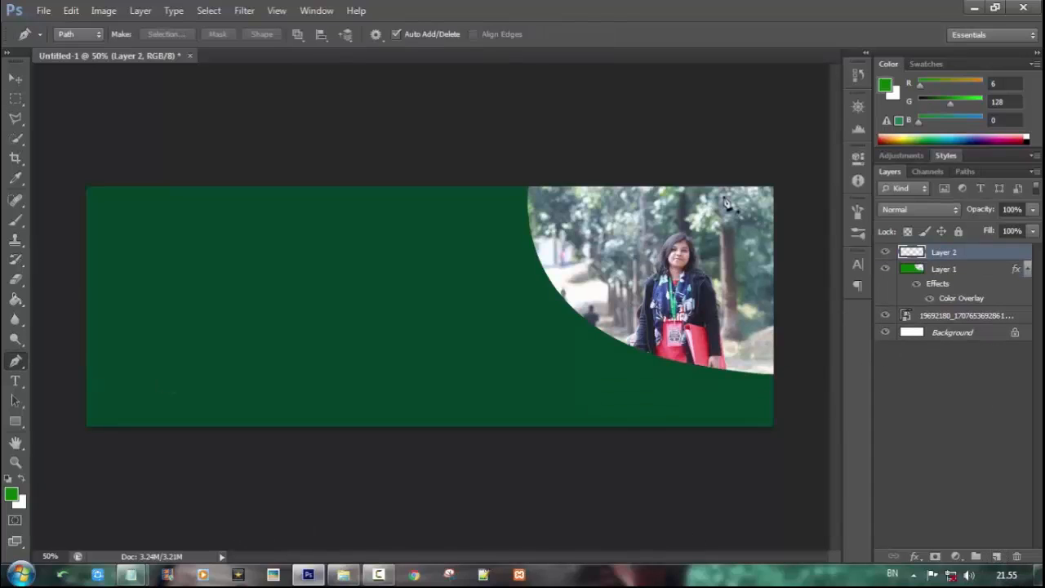
Start a pen path at the point where the green curve meets the photo's upper edge
key(ctrl+plus)
key(ctrl+plus)
key(ctrl+plus)
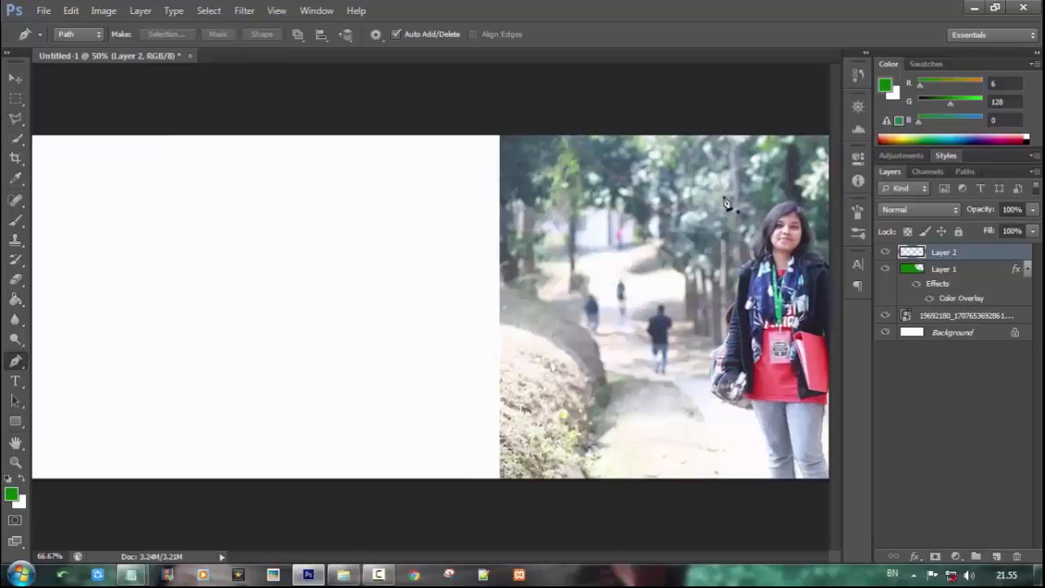
scroll(582, 380, up, 3)
drag(560, 554, 641, 556)
key(ctrl+plus)
key(ctrl+plus)
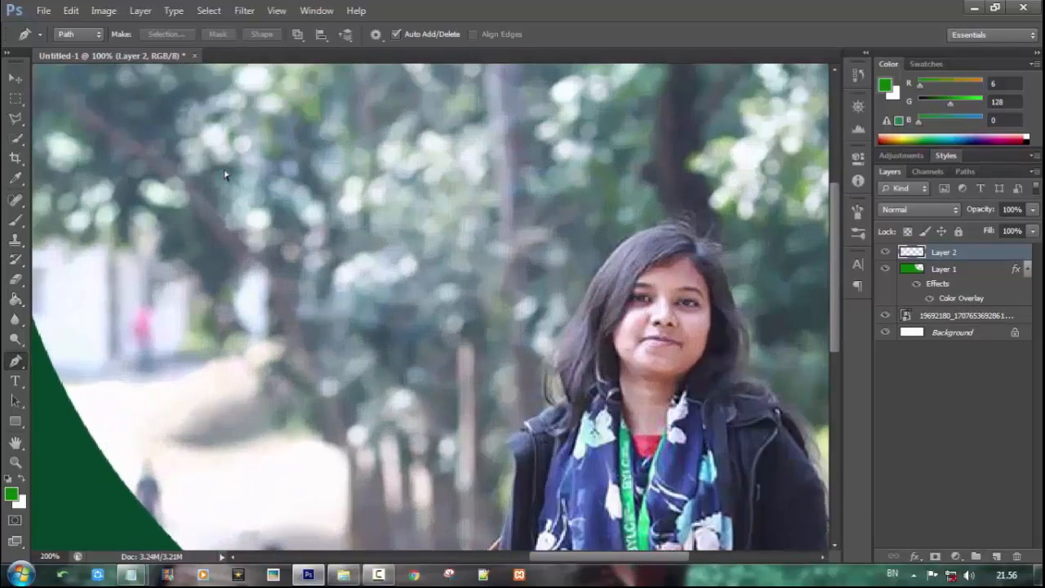
drag(679, 562, 619, 555)
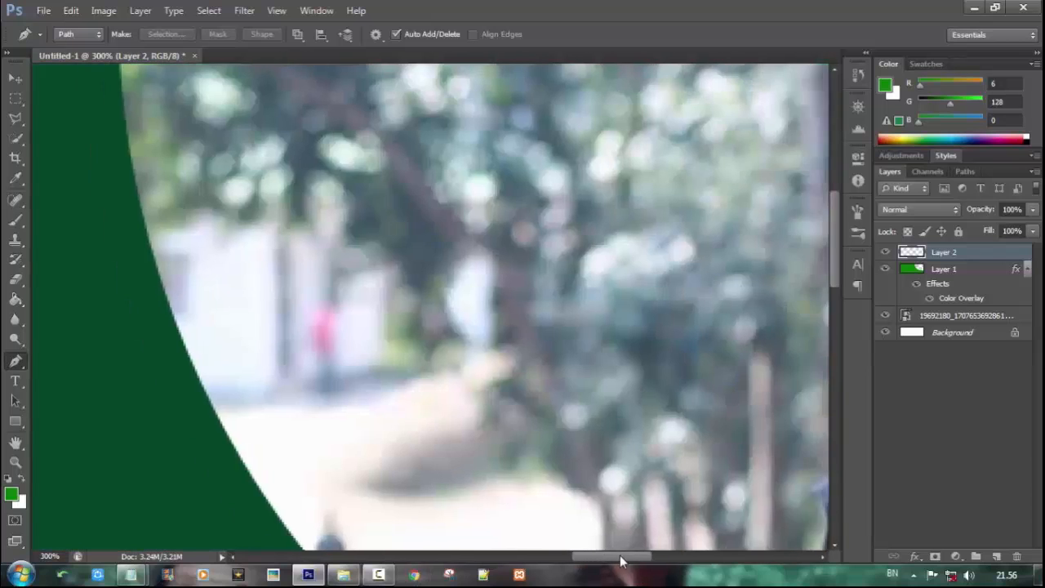
scroll(658, 436, up, 5)
scroll(658, 436, up, 3)
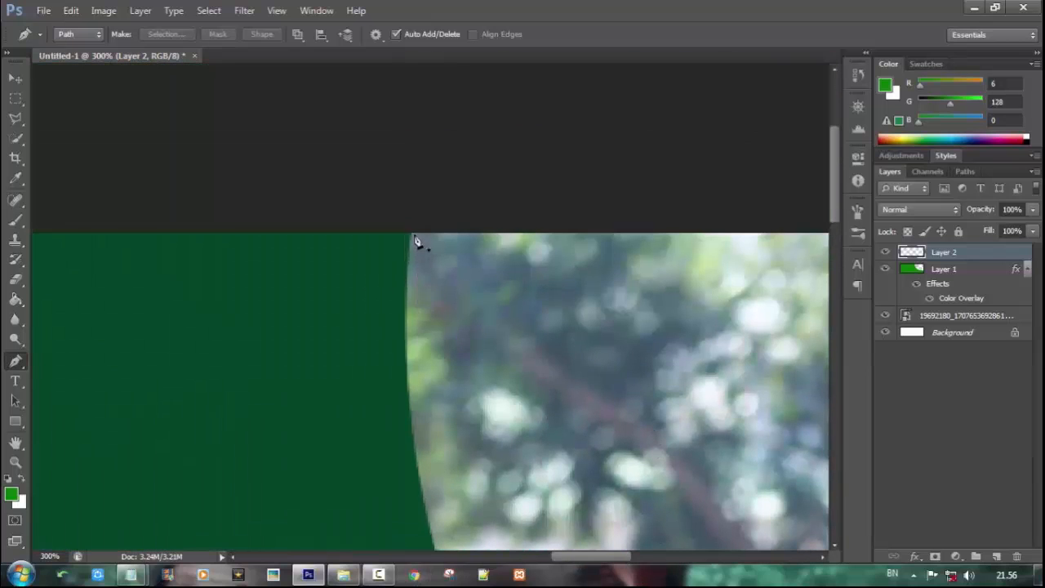
click(412, 235)
Draw a curved path segment across the photo, slightly above the green curve, ending near the photo's lower right edge
scroll(654, 475, down, 10)
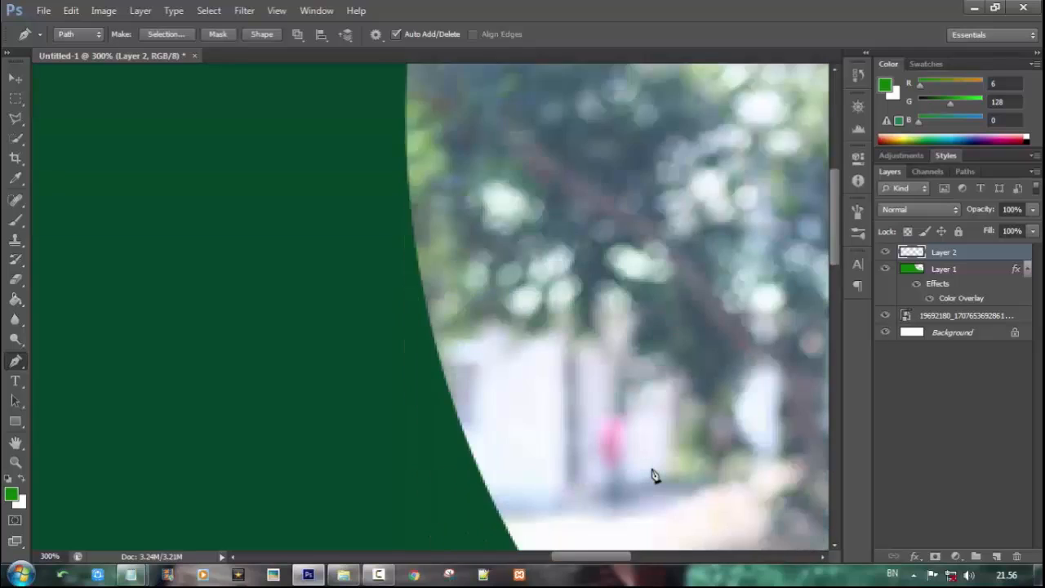
drag(621, 558, 663, 557)
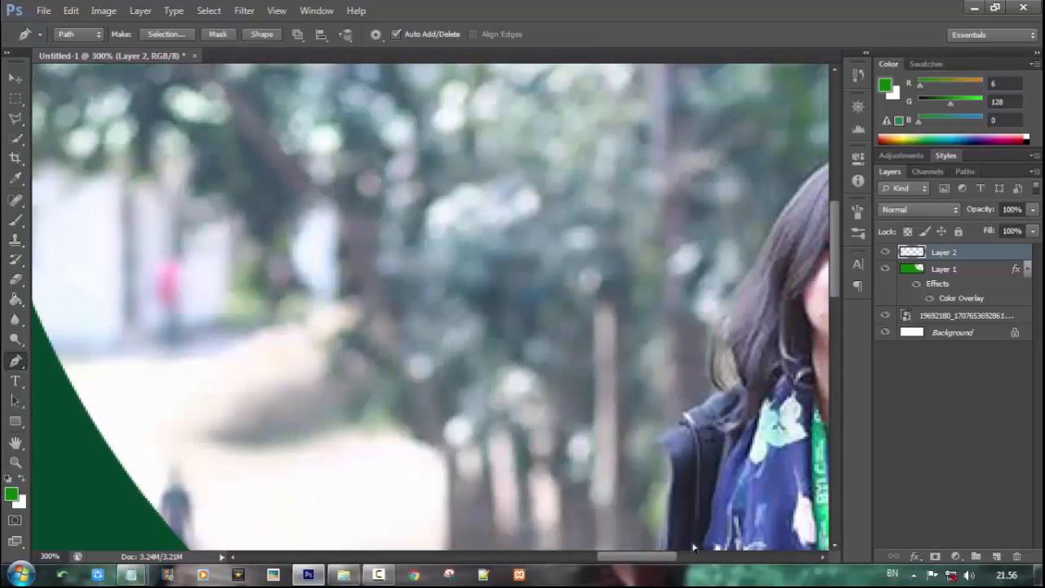
key(ctrl+minus)
key(ctrl+minus)
key(ctrl+minus)
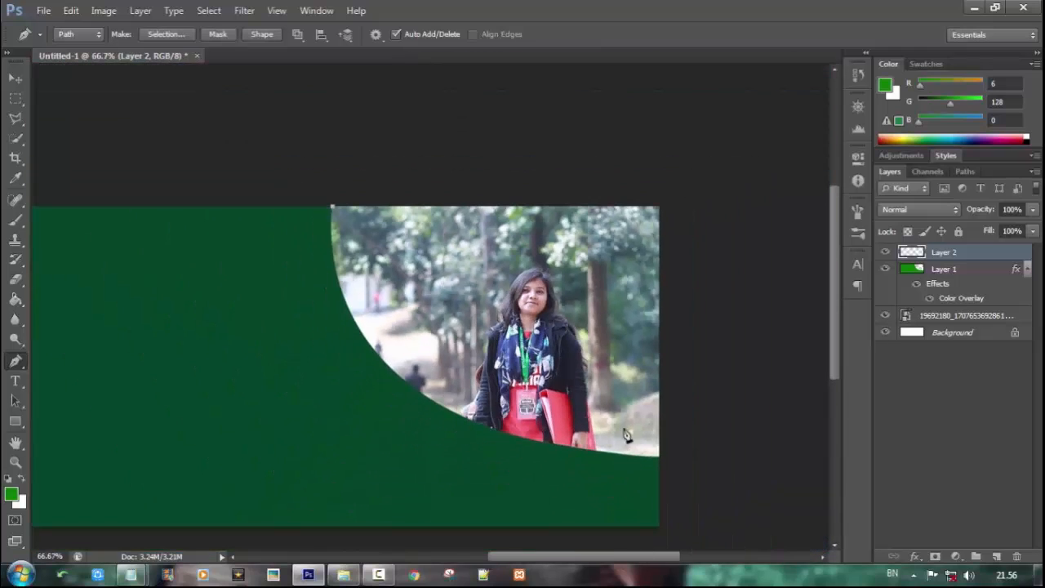
drag(623, 422, 766, 443)
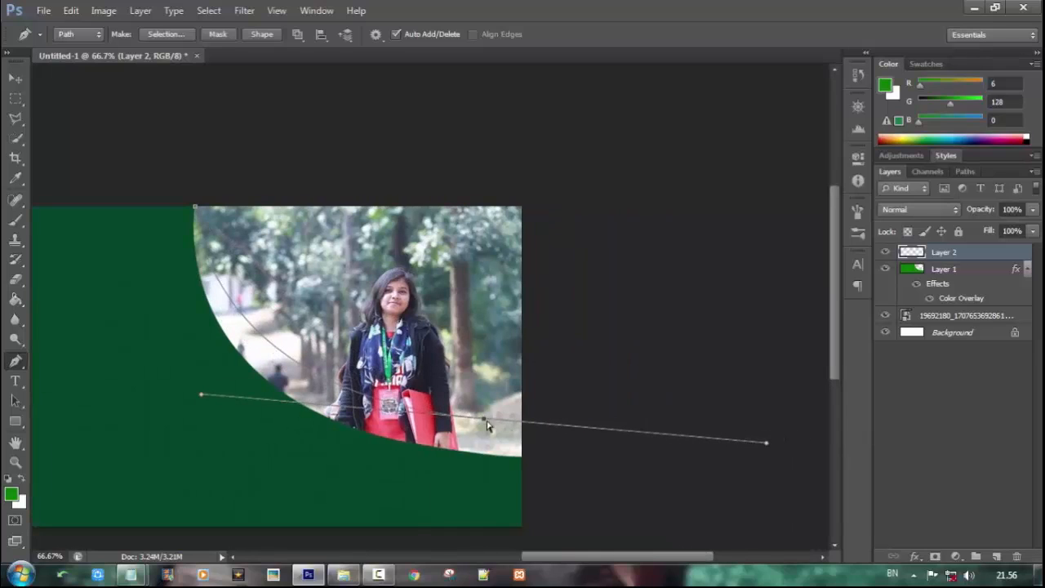
mouse_move(486, 425)
mouse_down()
mouse_move(513, 443)
mouse_move(497, 432)
mouse_up()
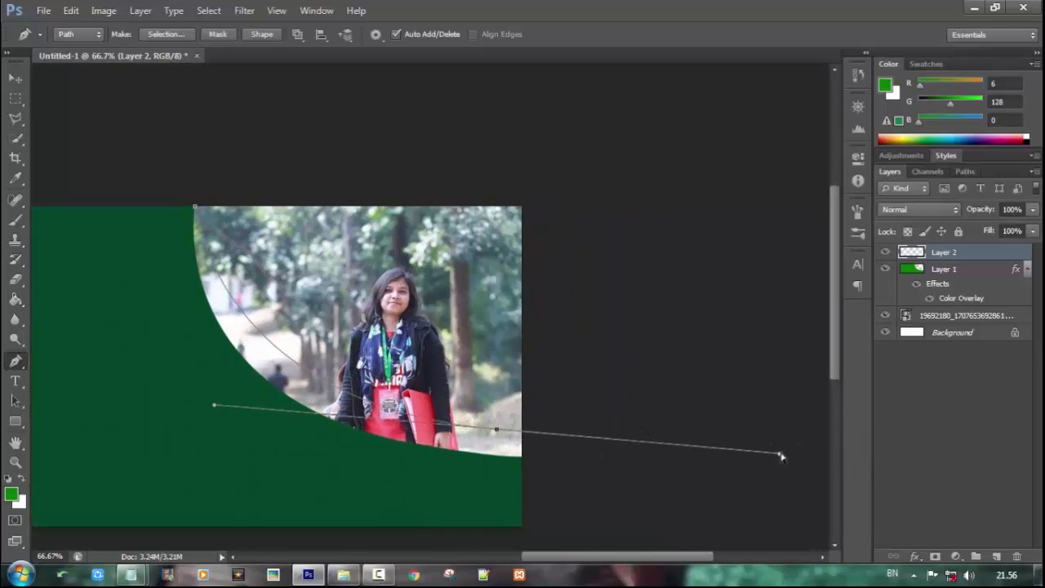
drag(780, 454, 560, 436)
Close the path with anchor points outside the canvas, running around the photo's right side and back to the starting point
click(584, 431)
click(634, 208)
click(676, 142)
click(303, 124)
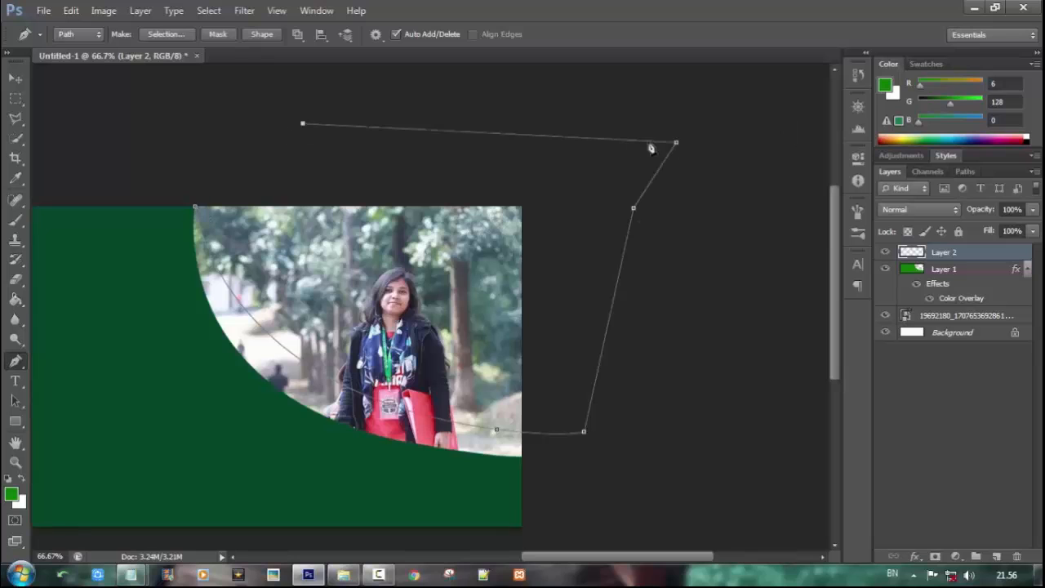
click(195, 207)
Convert the closed path over the photo into a selection
right_click(569, 154)
right_click(321, 249)
click(367, 294)
click(601, 161)
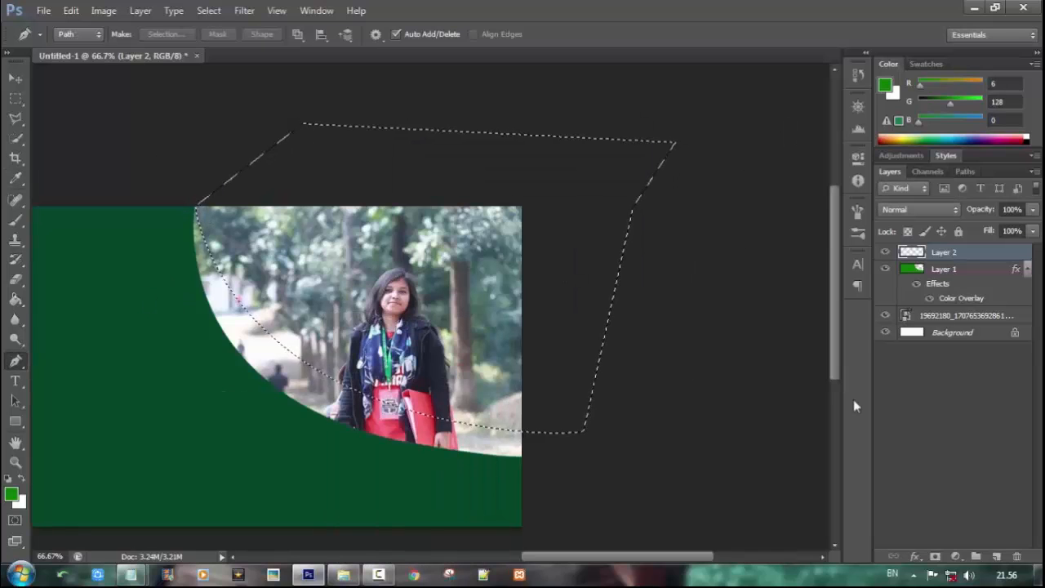
Switch to the Rectangular Marquee tool and invert the selection
right_click(418, 192)
click(14, 78)
click(15, 99)
right_click(349, 201)
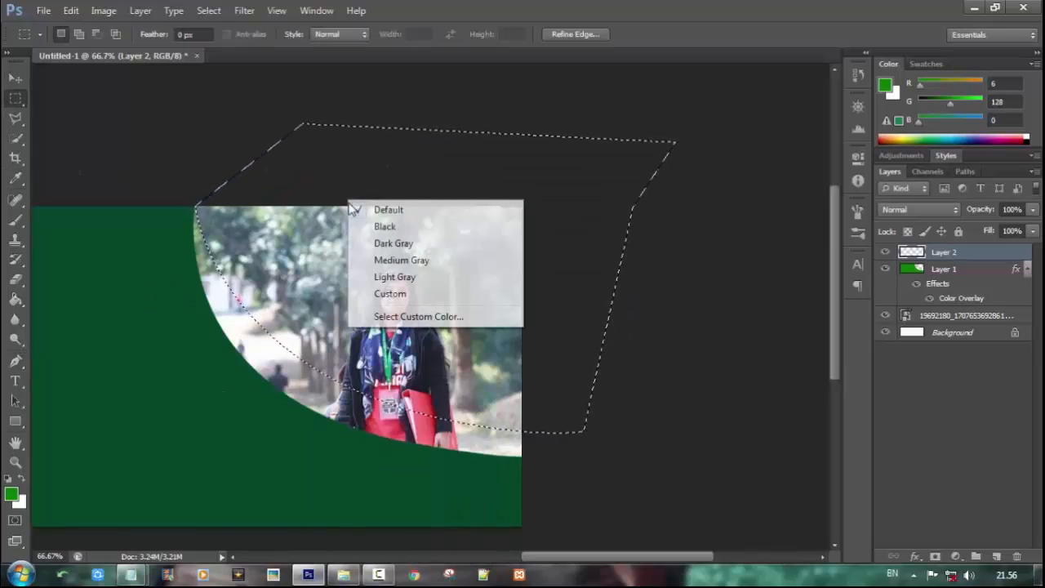
click(323, 260)
right_click(307, 255)
click(374, 284)
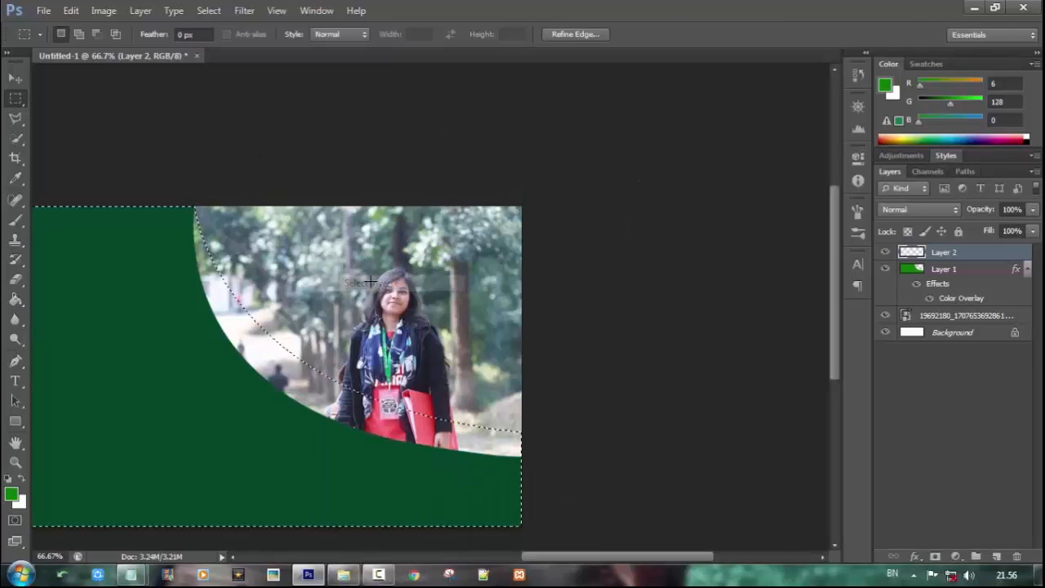
Move Layer 2 below Layer 1 in the layer stack and collapse Layer 1's effects list
scroll(522, 408, down, 1)
drag(678, 557, 618, 563)
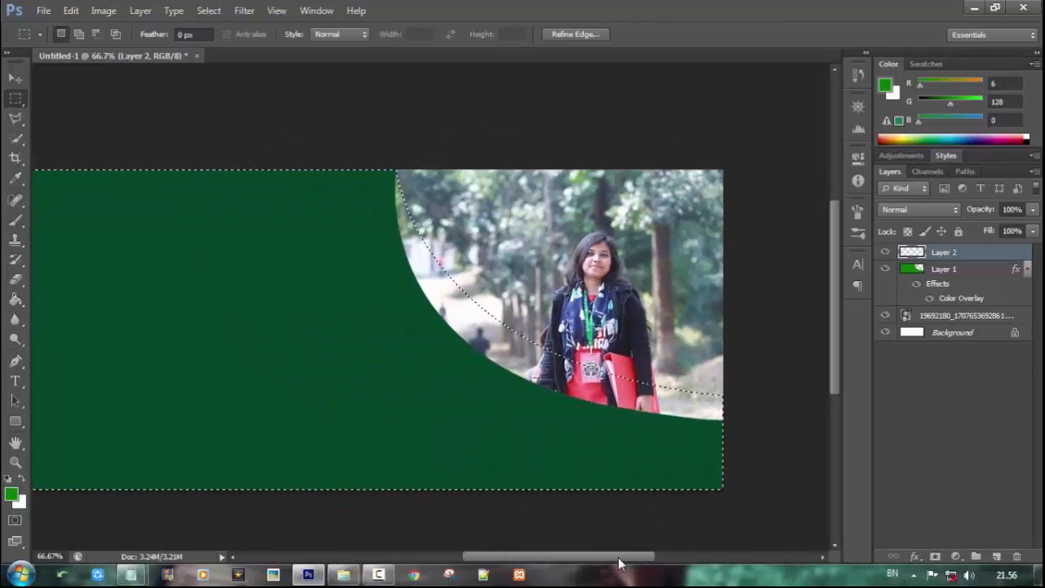
drag(956, 255, 958, 258)
mouse_move(959, 276)
mouse_down()
mouse_move(960, 292)
mouse_move(967, 272)
mouse_up()
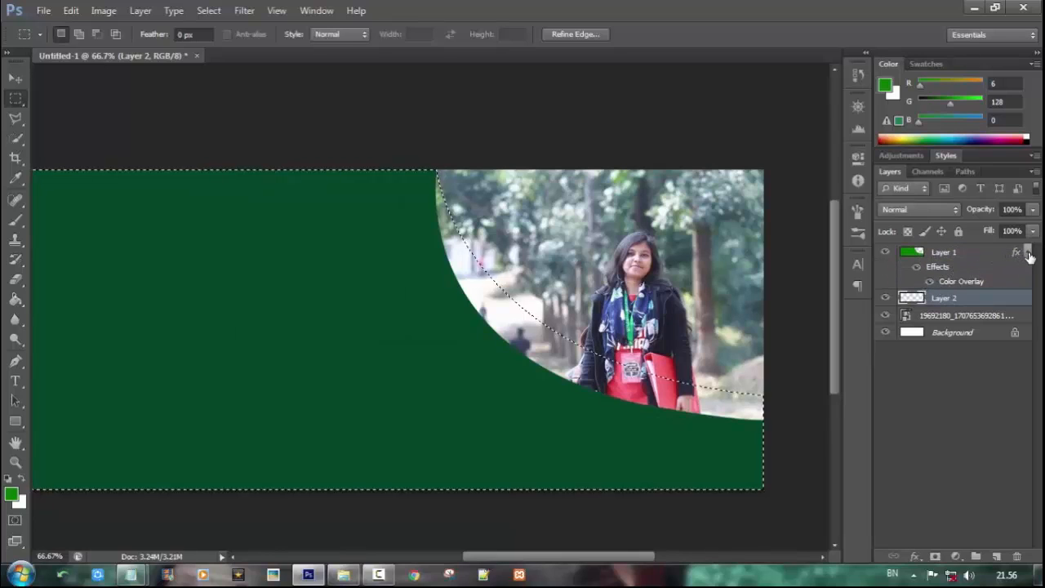
click(1029, 253)
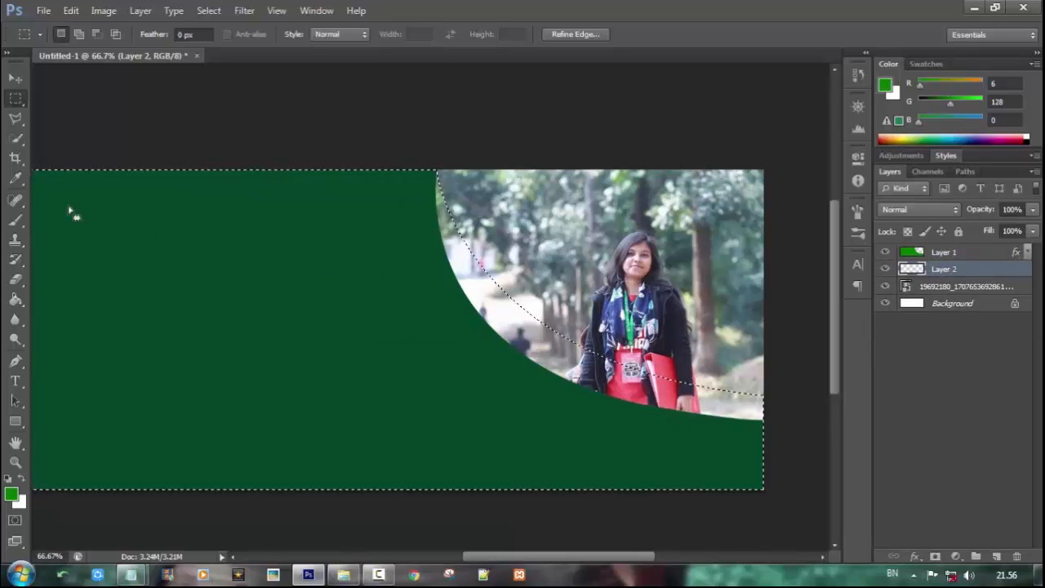
Sample the banner's dark green as foreground color and brush it over the selected strip along the curve on Layer 2
click(15, 185)
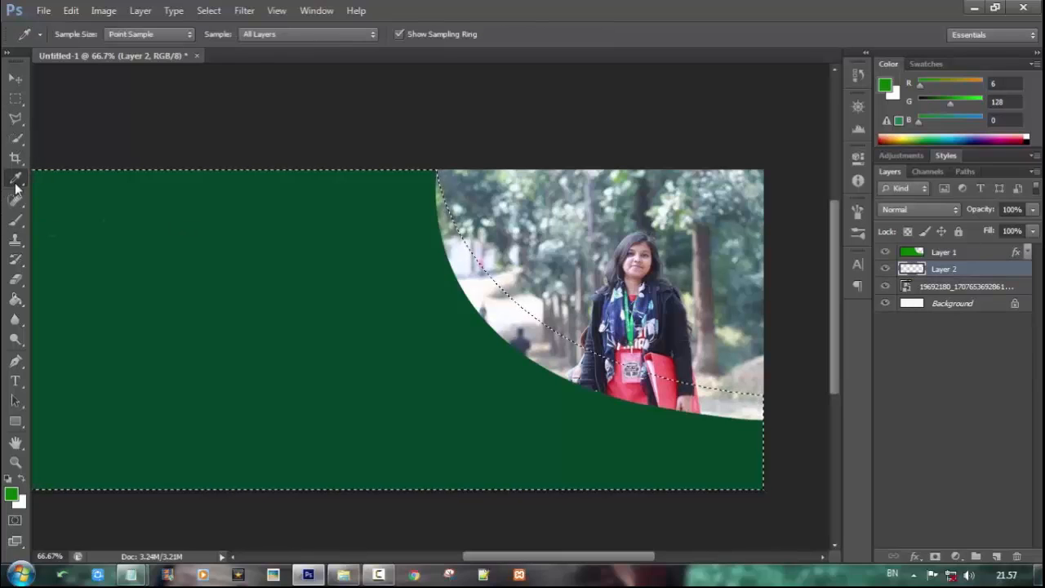
click(298, 208)
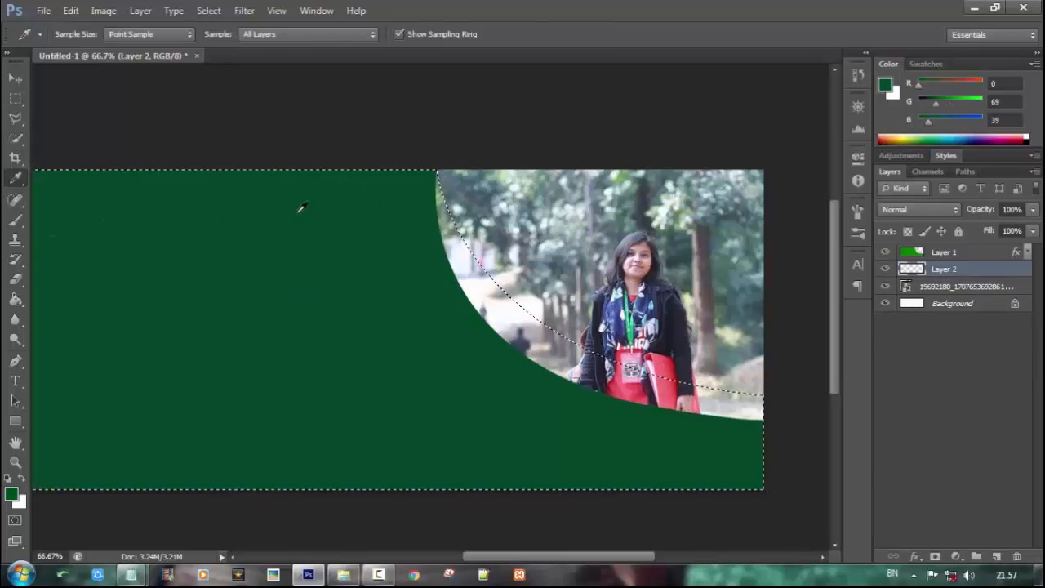
click(15, 219)
mouse_move(433, 228)
mouse_down()
mouse_move(518, 285)
mouse_move(521, 338)
mouse_move(730, 381)
mouse_up()
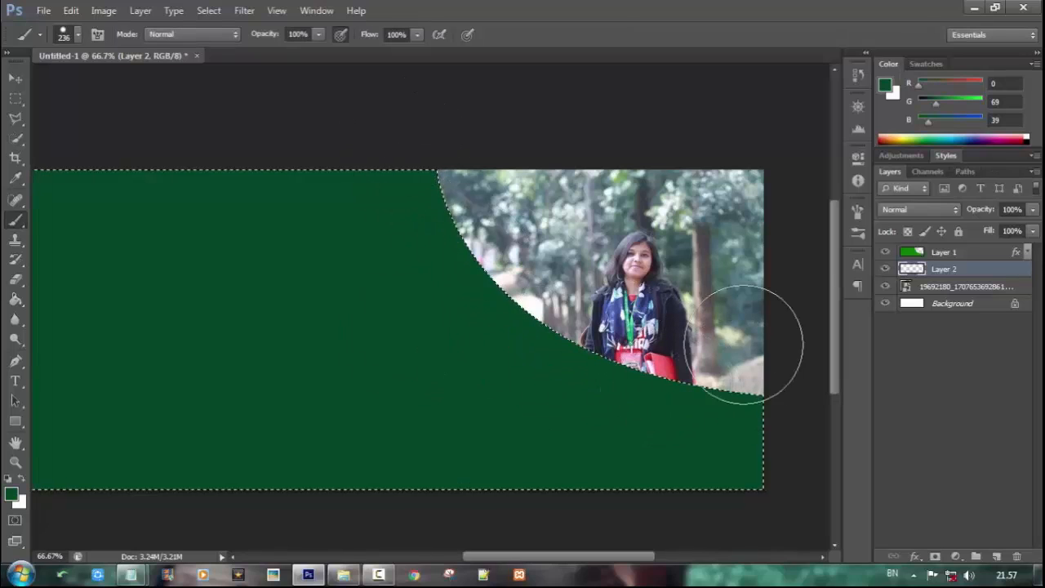
Lower the opacity of Layer 2 to 49%
click(1003, 229)
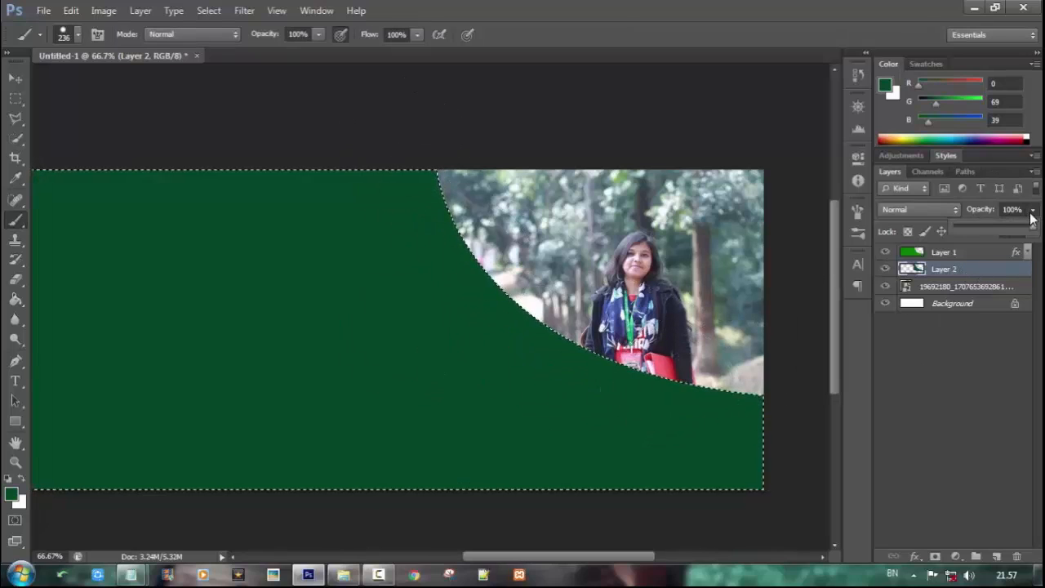
drag(993, 228, 982, 226)
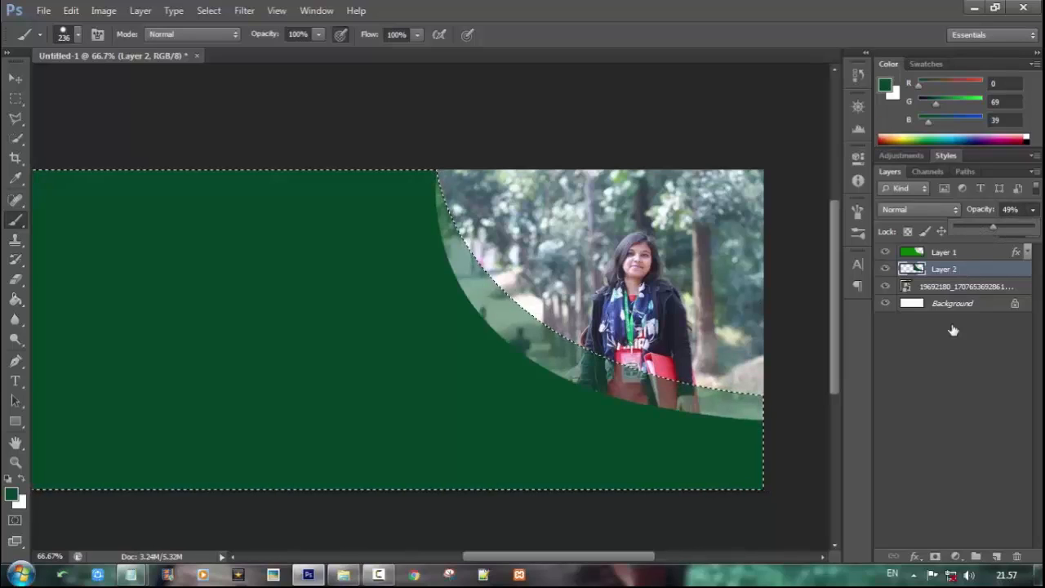
Add a Color Overlay effect to Layer 2 using the green 187e00, without an Outer Glow
click(915, 556)
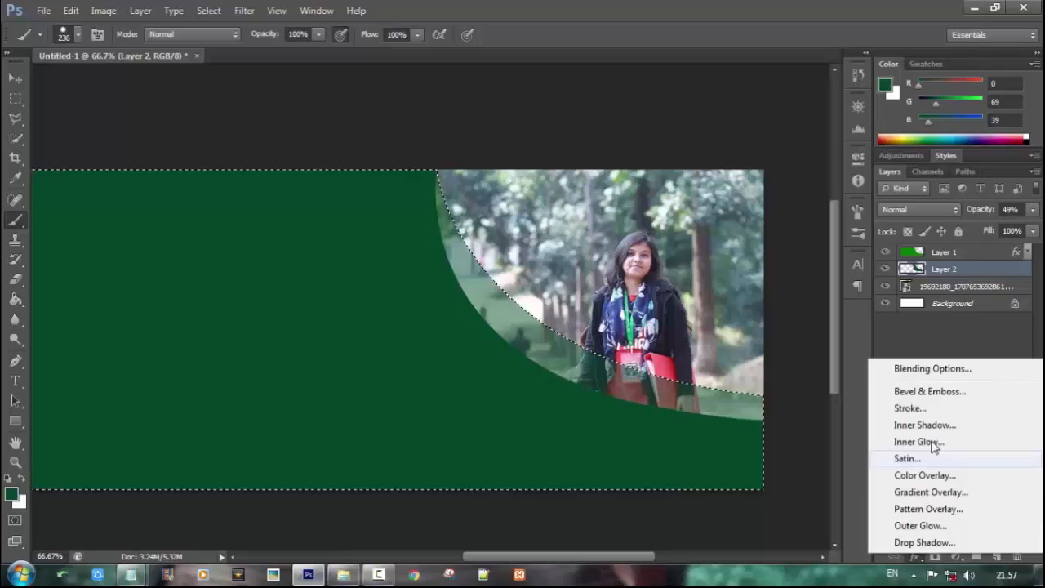
click(921, 528)
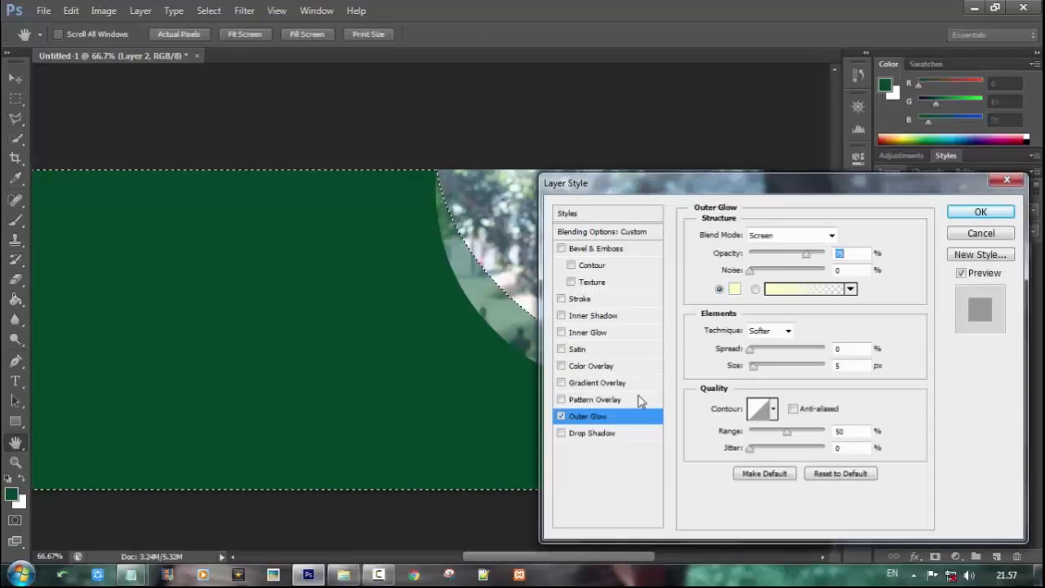
click(563, 418)
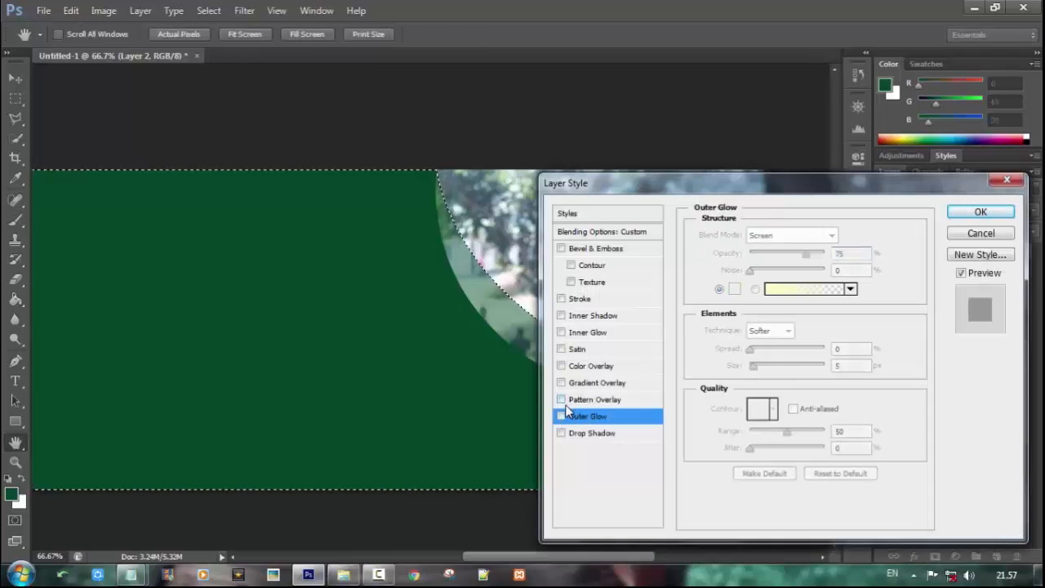
click(585, 369)
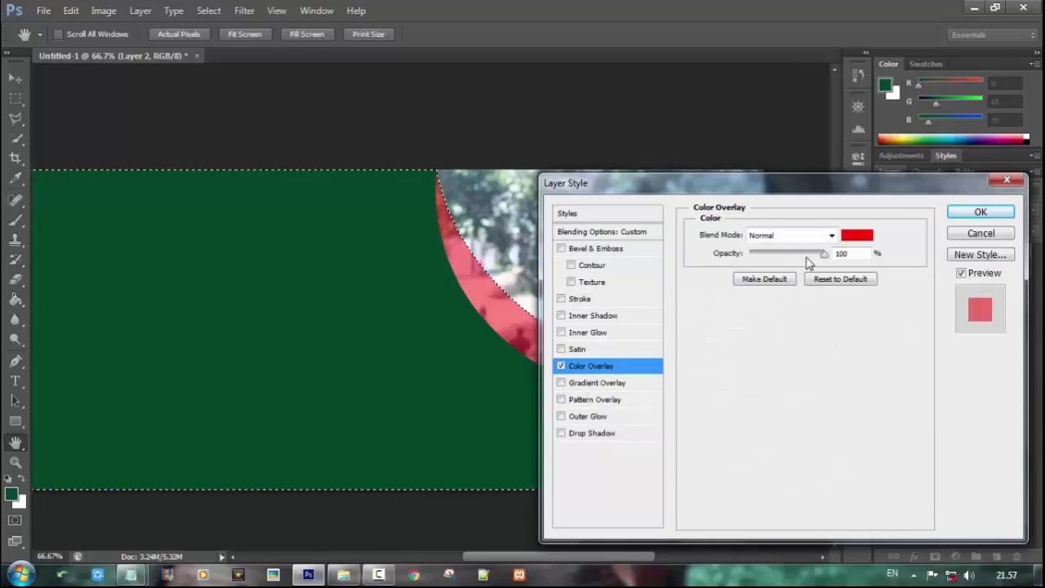
click(856, 235)
drag(731, 266, 732, 271)
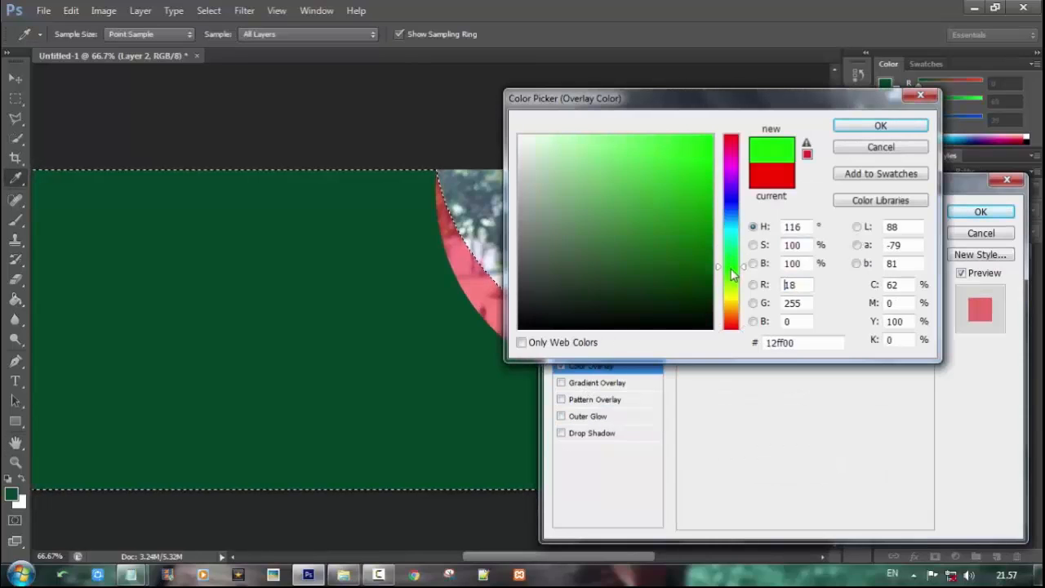
drag(698, 211, 713, 208)
click(708, 233)
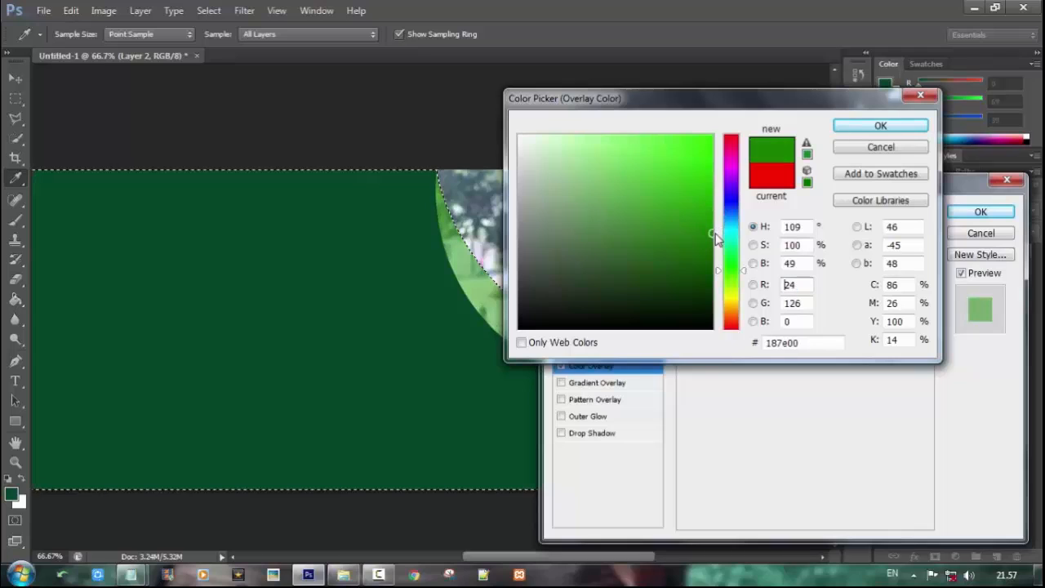
click(866, 130)
click(960, 212)
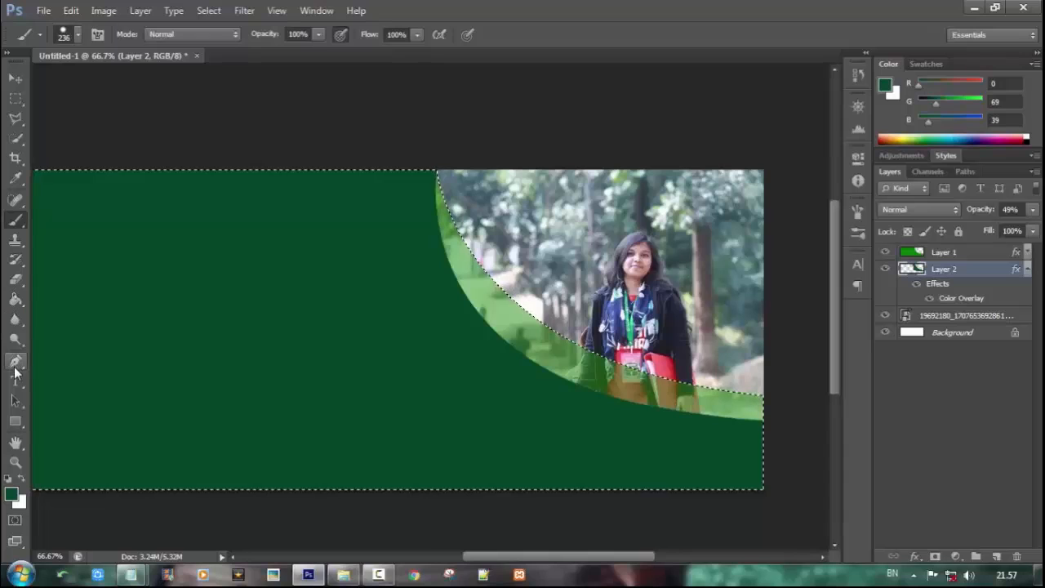
Switch to the Rectangular Marquee tool and clear the selection around the green area
click(17, 98)
right_click(189, 218)
click(229, 228)
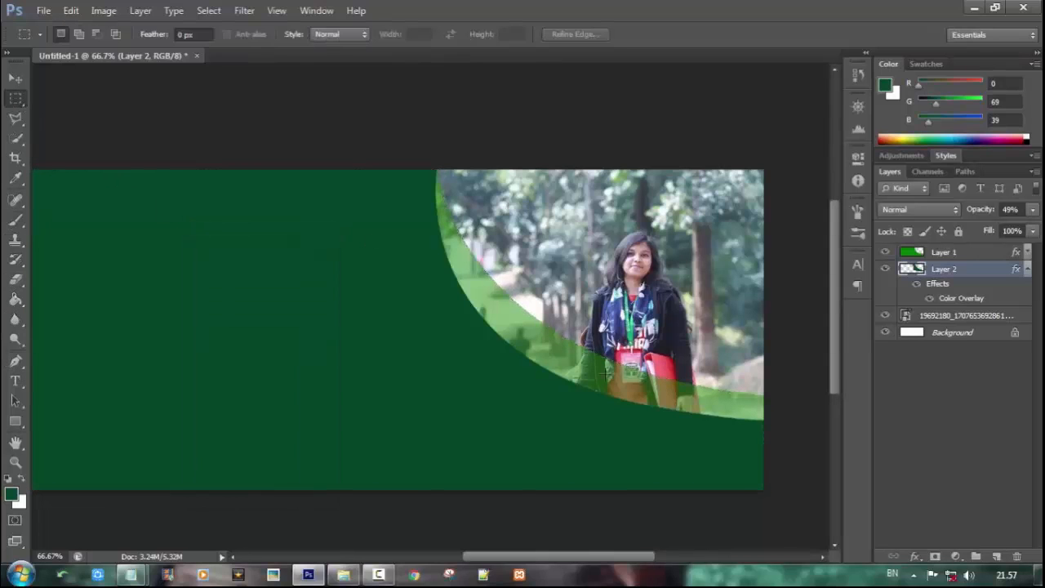
Create a new layer above Layer 1 and switch to the Pen tool
scroll(398, 347, up, 2)
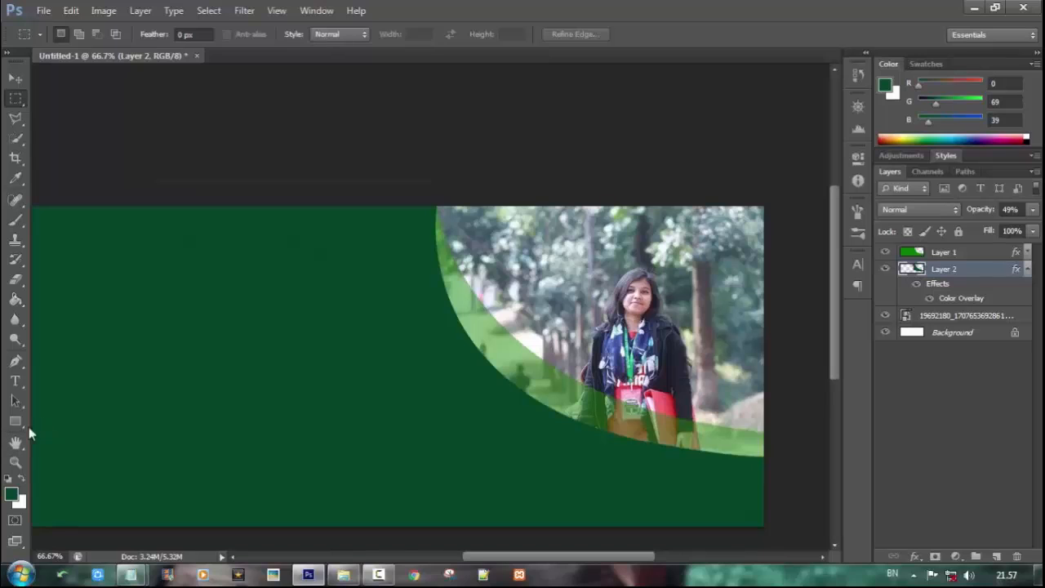
click(16, 361)
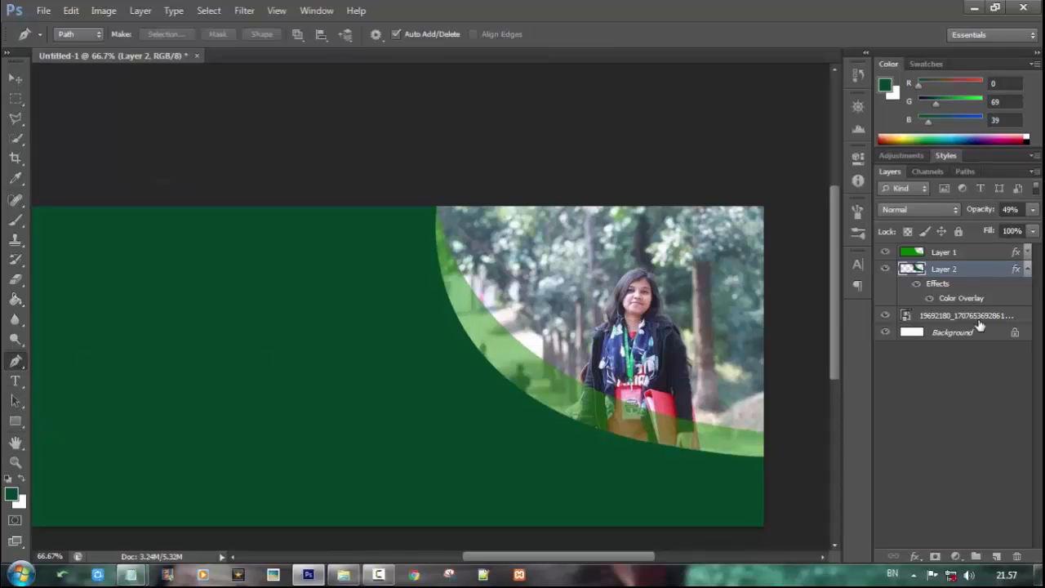
double_click(983, 252)
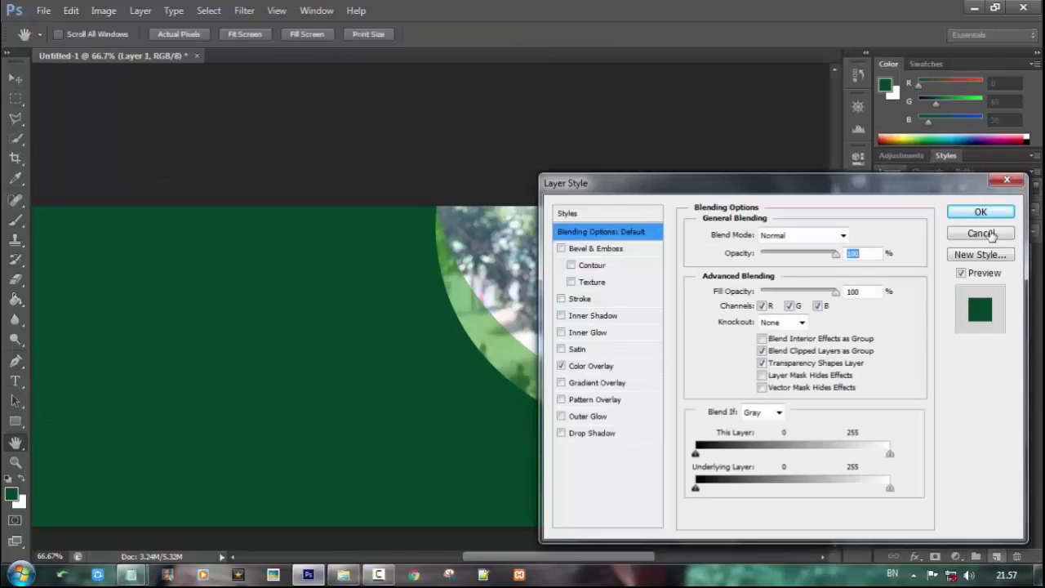
click(984, 234)
click(996, 557)
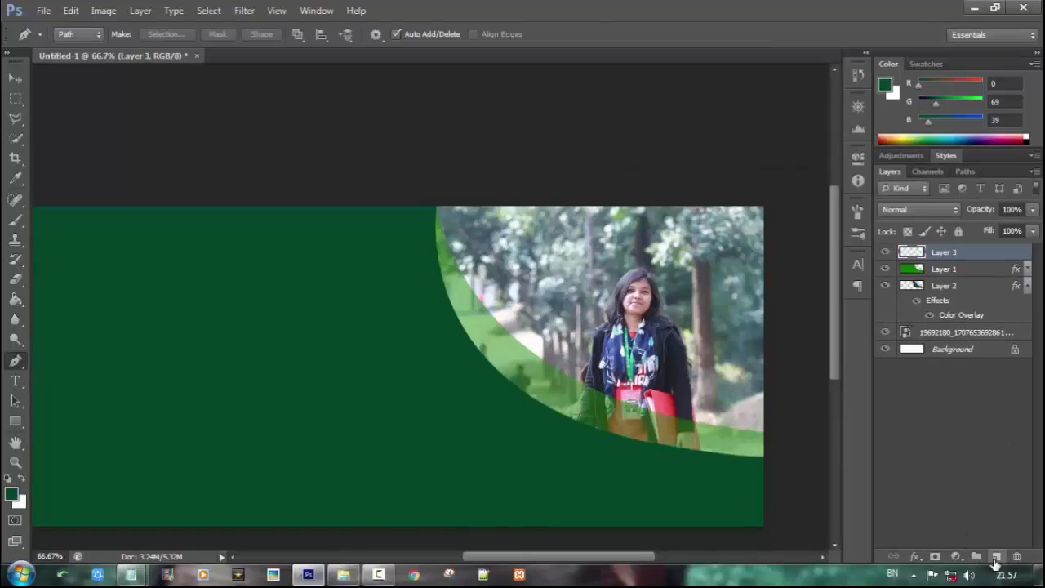
Draw a closed curved path with the Pen tool around the photo's upper-right corner, extending past the canvas edges
click(653, 196)
drag(773, 312, 798, 316)
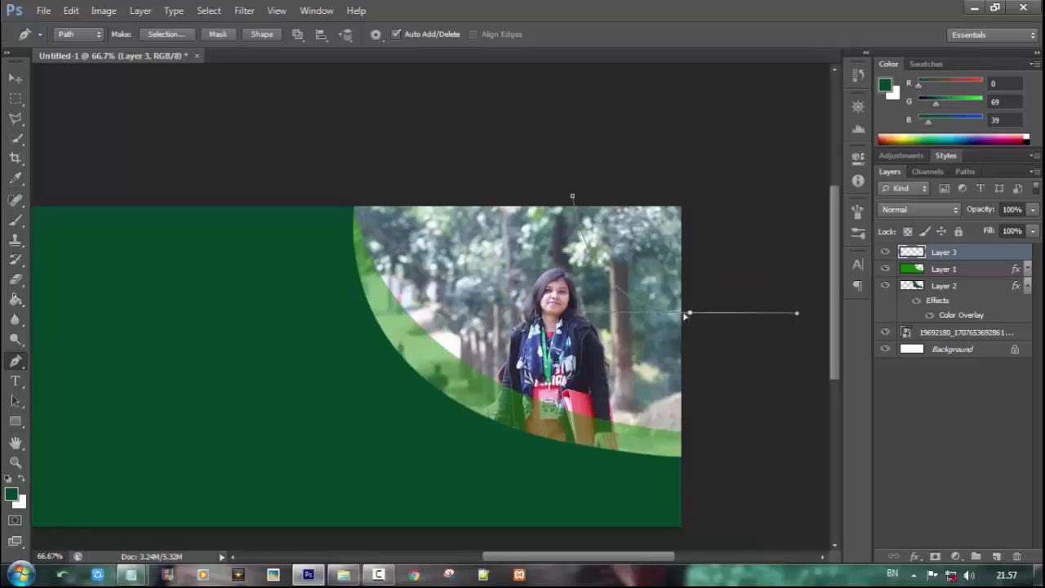
drag(705, 307, 714, 285)
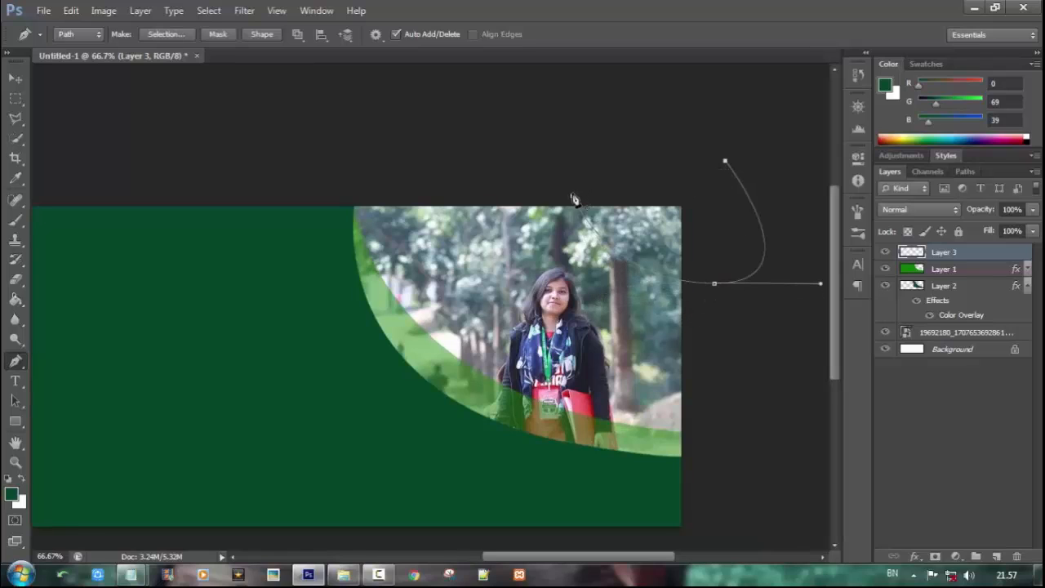
click(574, 199)
Convert the corner path into a selection
right_click(668, 236)
click(700, 299)
click(583, 162)
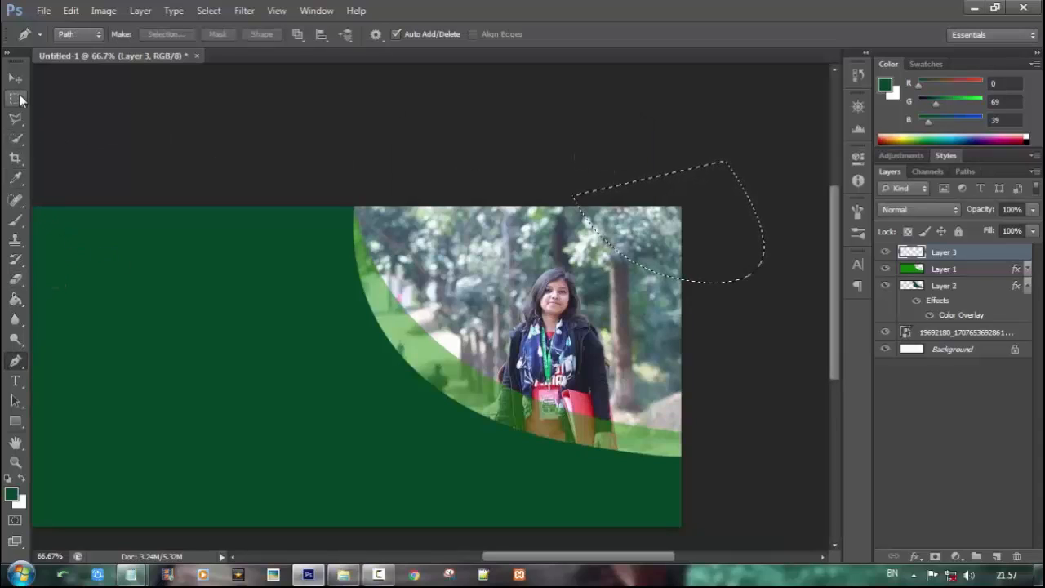
Brush the selected corner dark green on Layer 3 and lower the layer's opacity to 75%
click(15, 218)
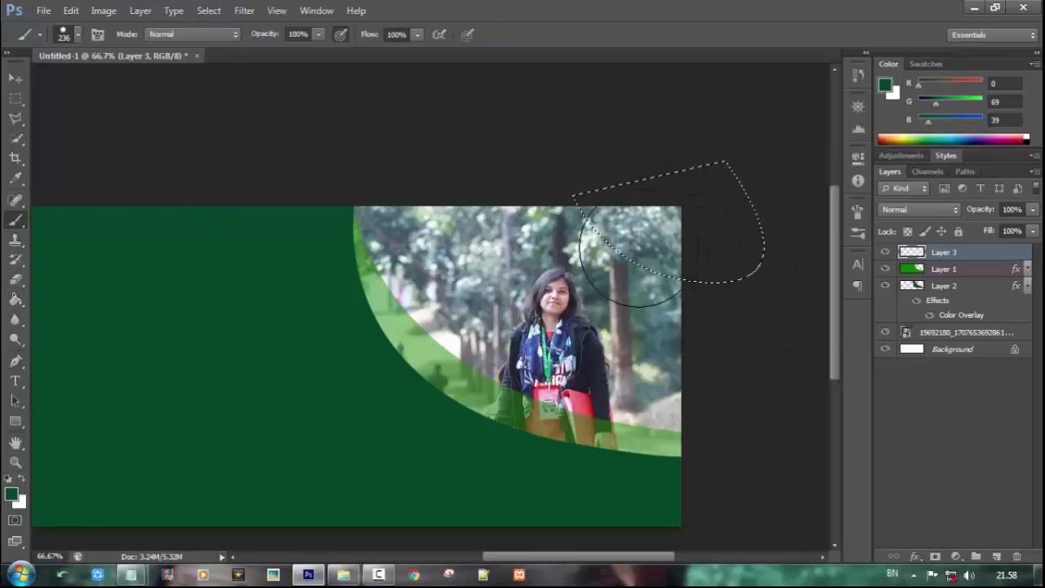
drag(631, 256, 629, 241)
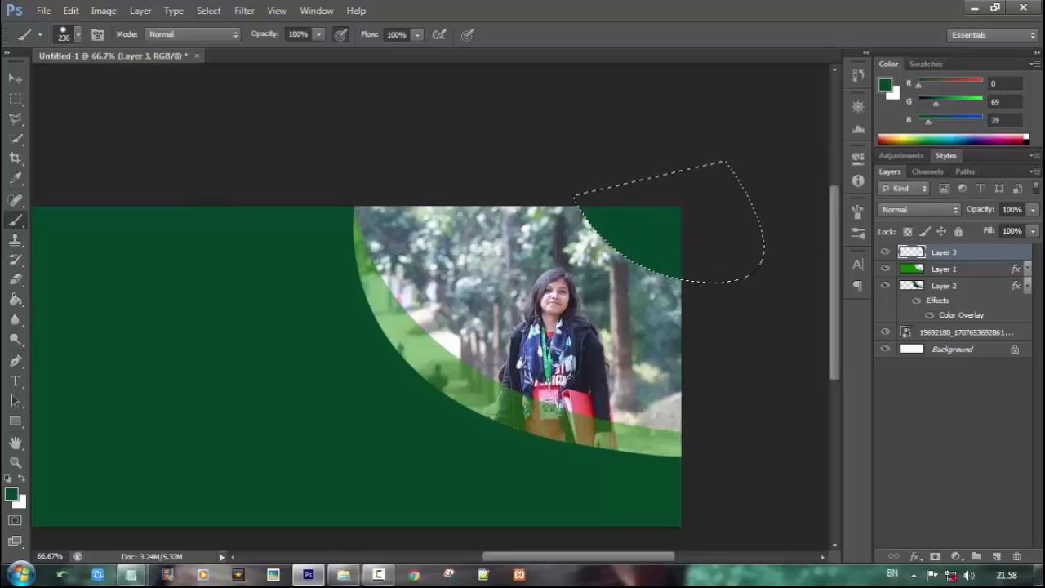
click(1032, 209)
drag(1034, 227, 1002, 227)
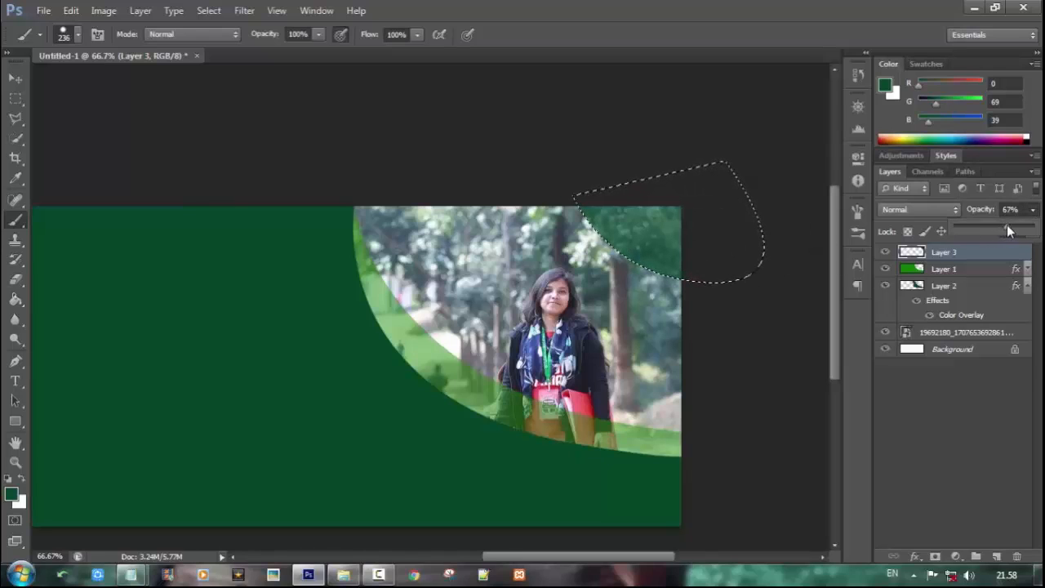
drag(1007, 224, 1013, 227)
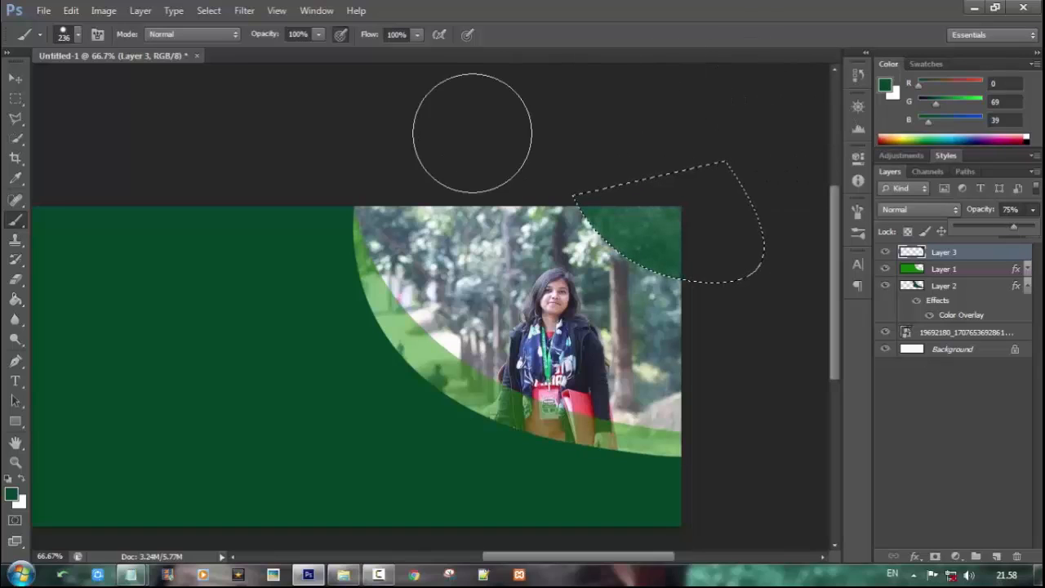
Clear the selection around the green corner shape
click(19, 100)
right_click(621, 237)
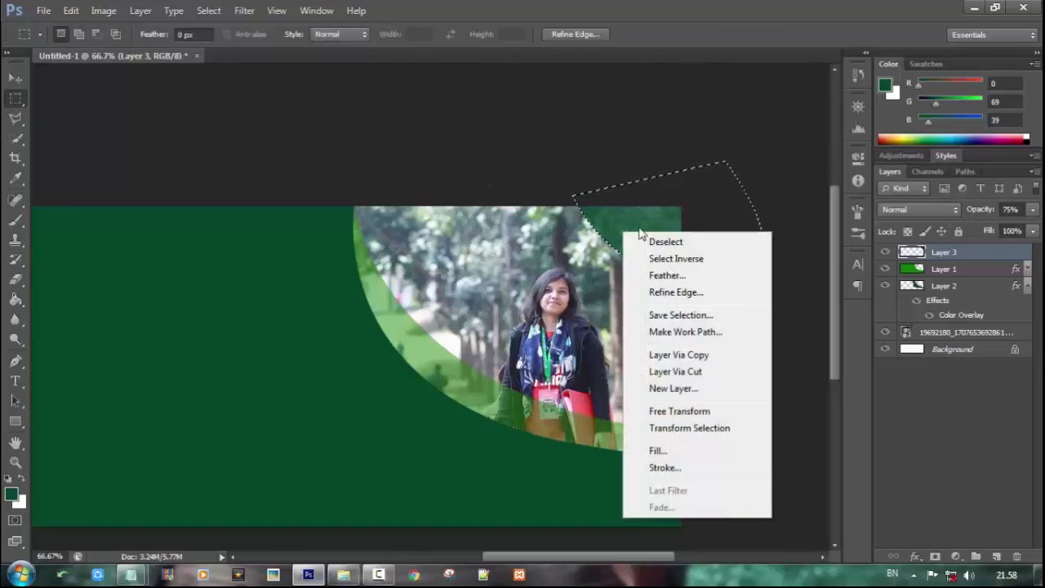
click(647, 238)
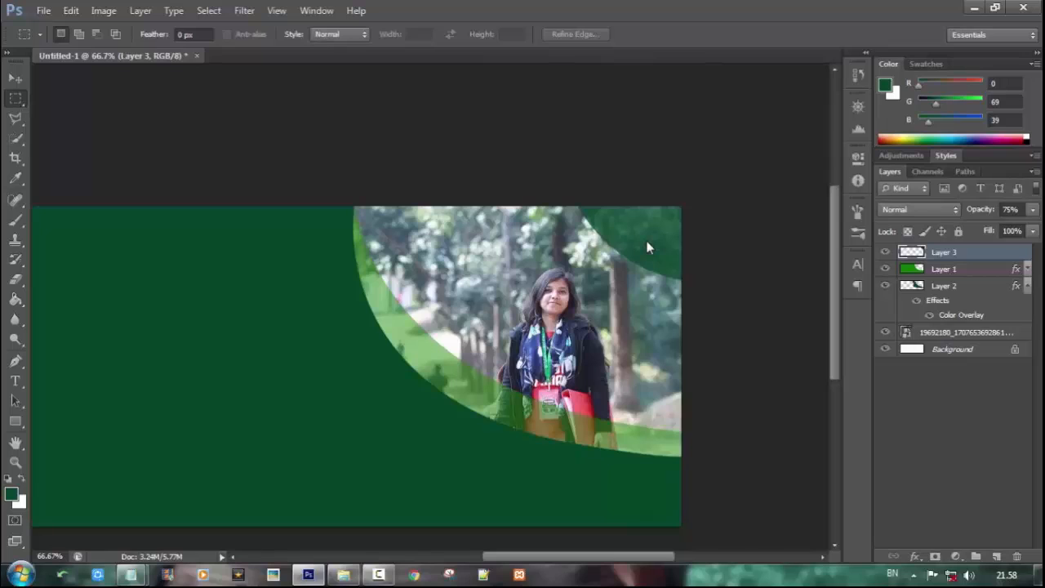
Enlarge the photo layer proportionally using transform controls and move it so the woman stands between the two green curves
click(969, 301)
click(938, 332)
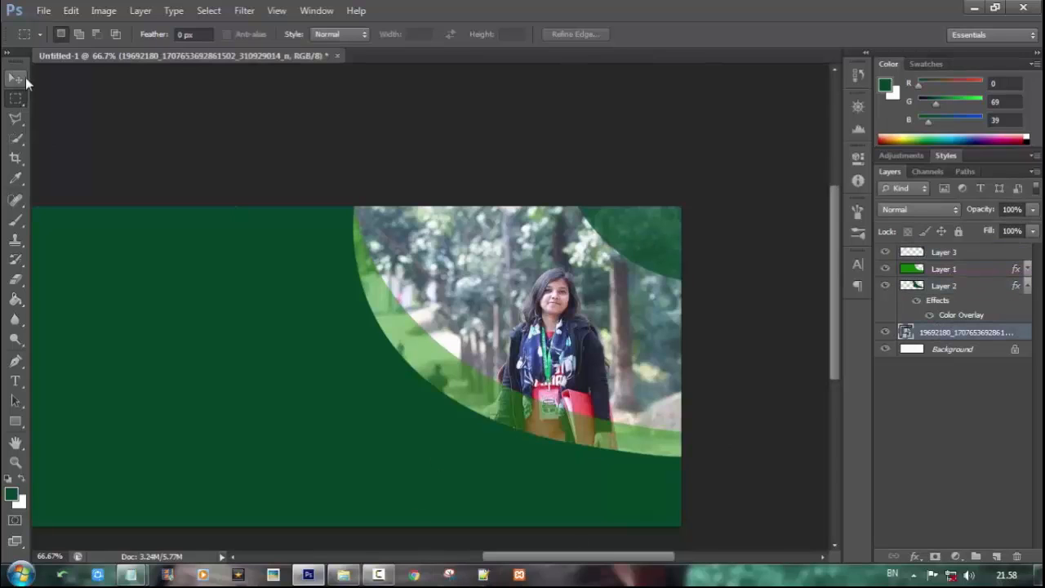
click(16, 79)
click(189, 35)
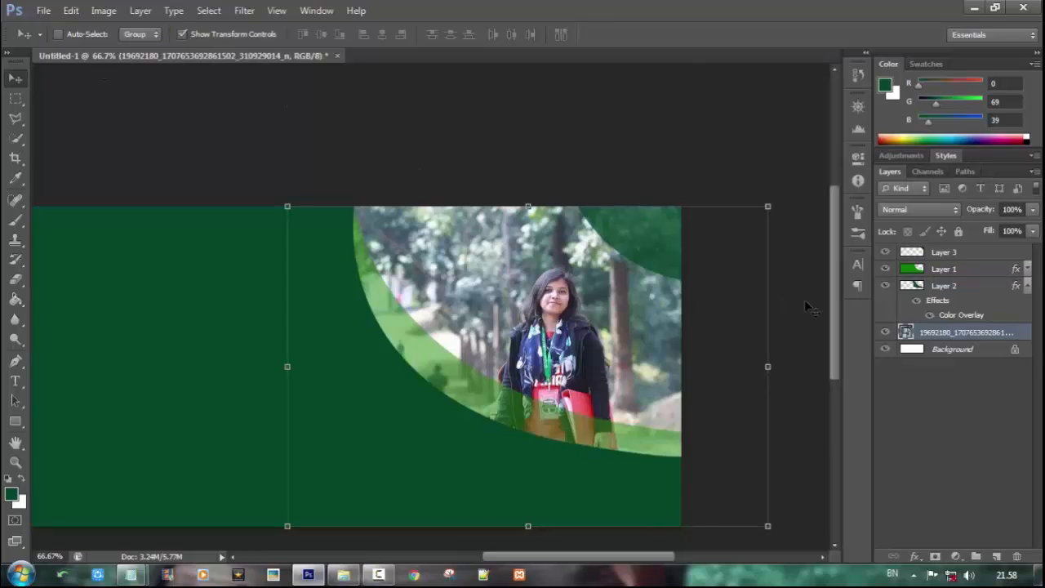
drag(769, 206, 830, 160)
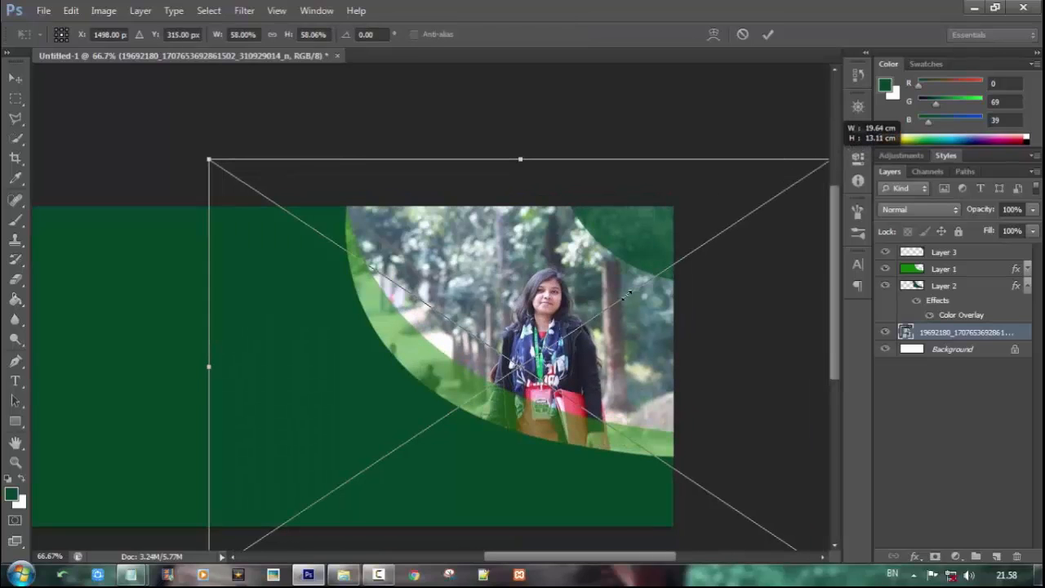
drag(627, 295, 622, 293)
key(Return)
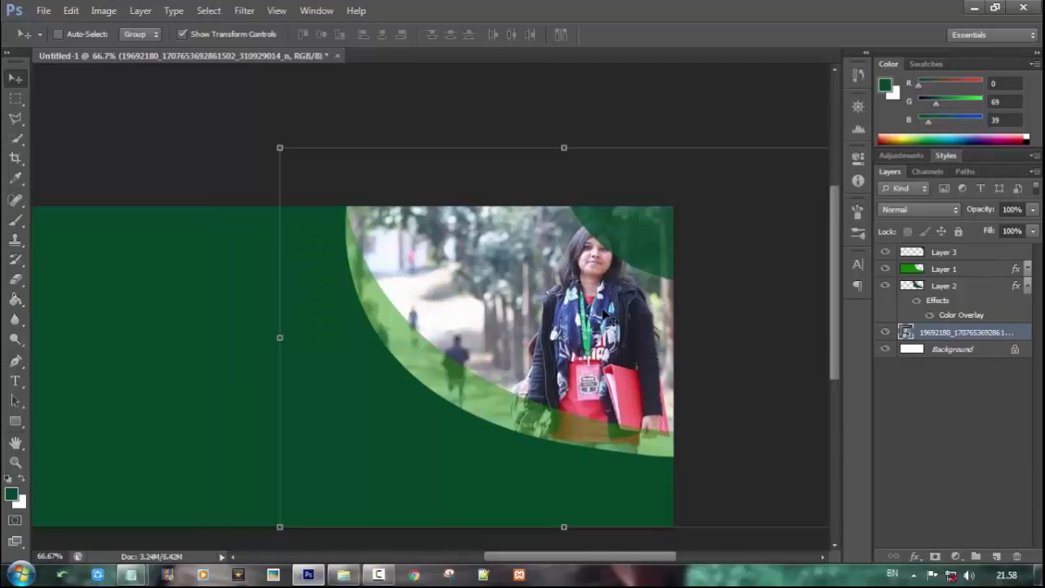
drag(549, 307, 510, 298)
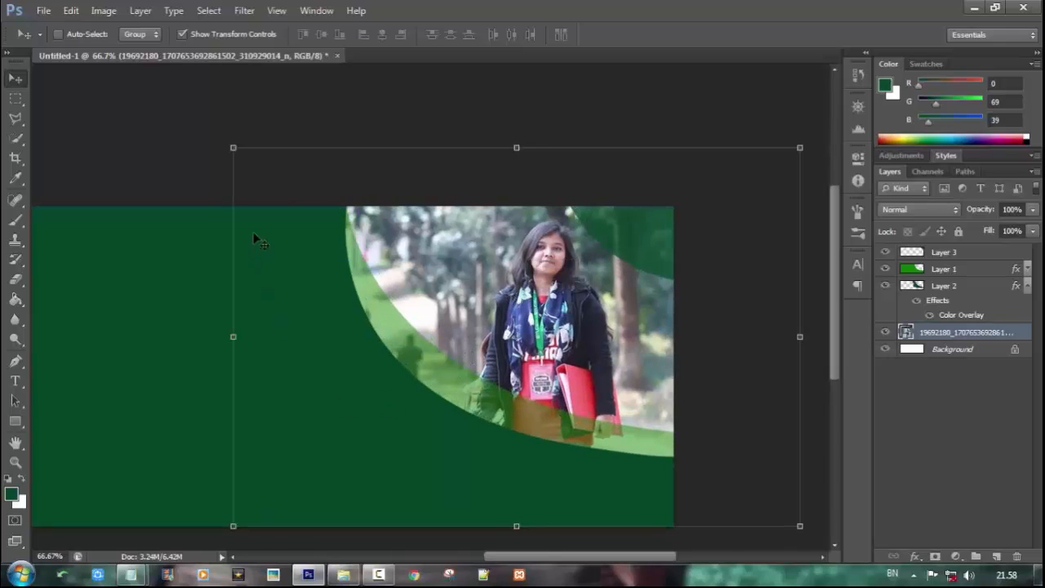
Enlarge the photo further and shift it down and slightly left to fit her whole head in the frame, hiding the transform controls
key(ctrl+minus)
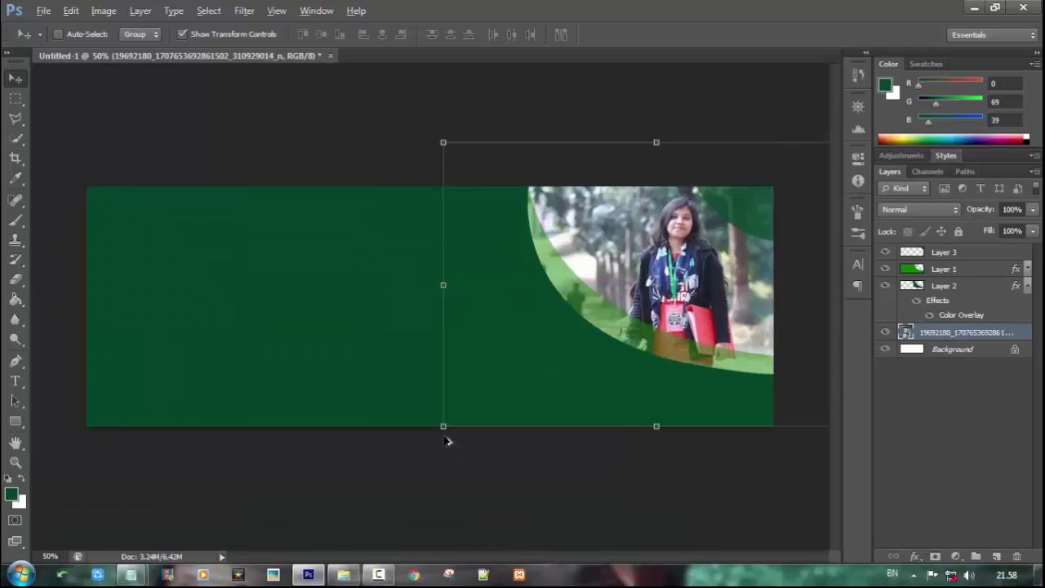
drag(443, 427, 377, 469)
key(Return)
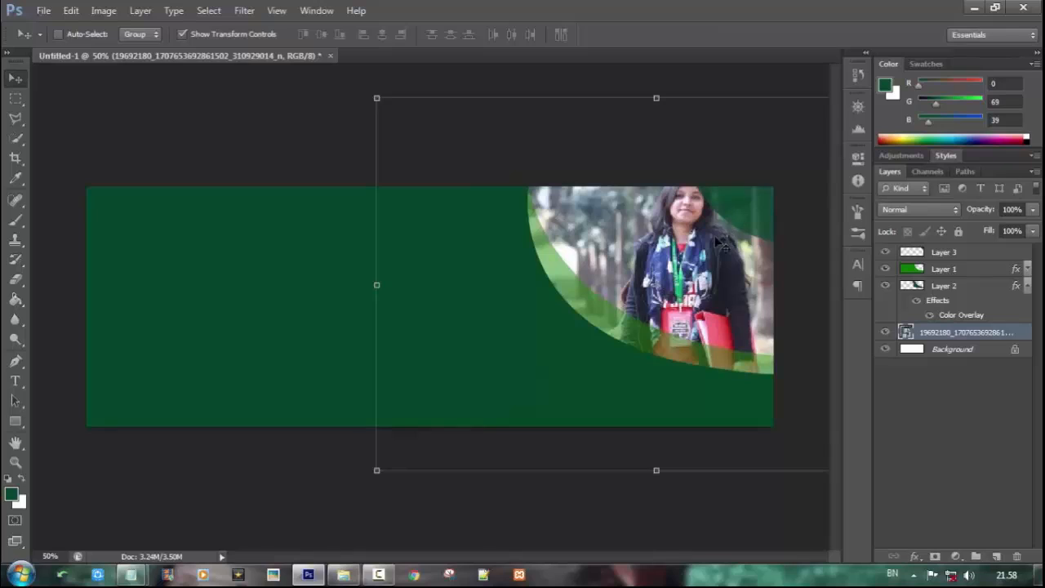
key(ctrl+t)
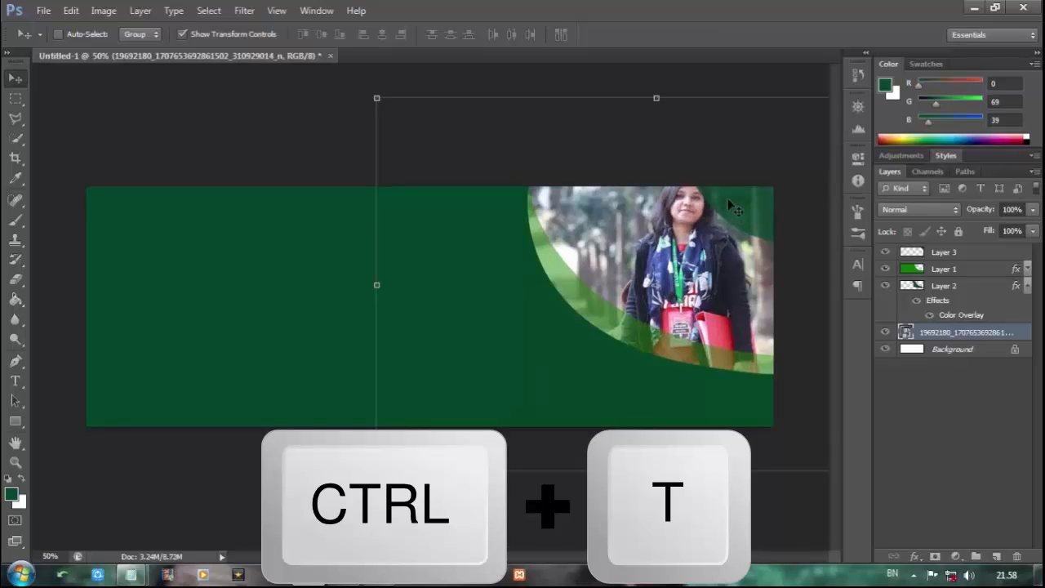
mouse_move(732, 207)
mouse_down()
mouse_move(722, 263)
mouse_move(718, 219)
mouse_up()
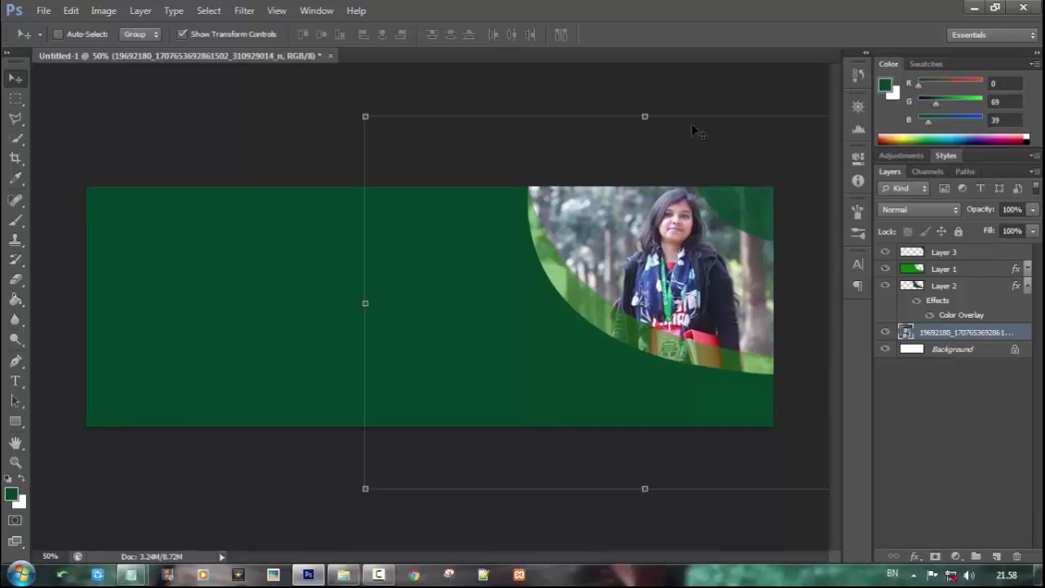
click(182, 34)
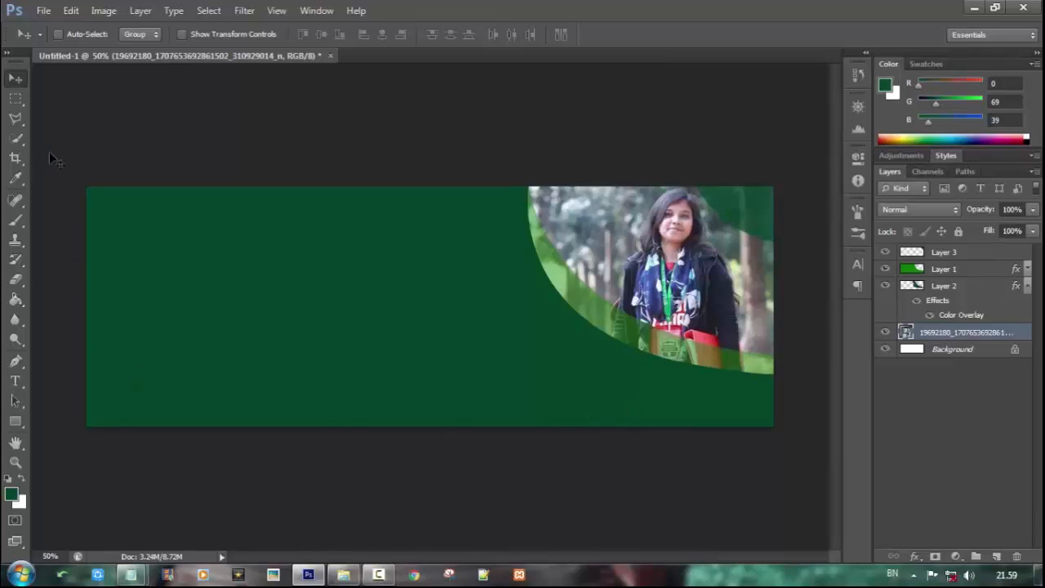
Crop a narrow strip off the banner's left side, keeping its full height
click(15, 158)
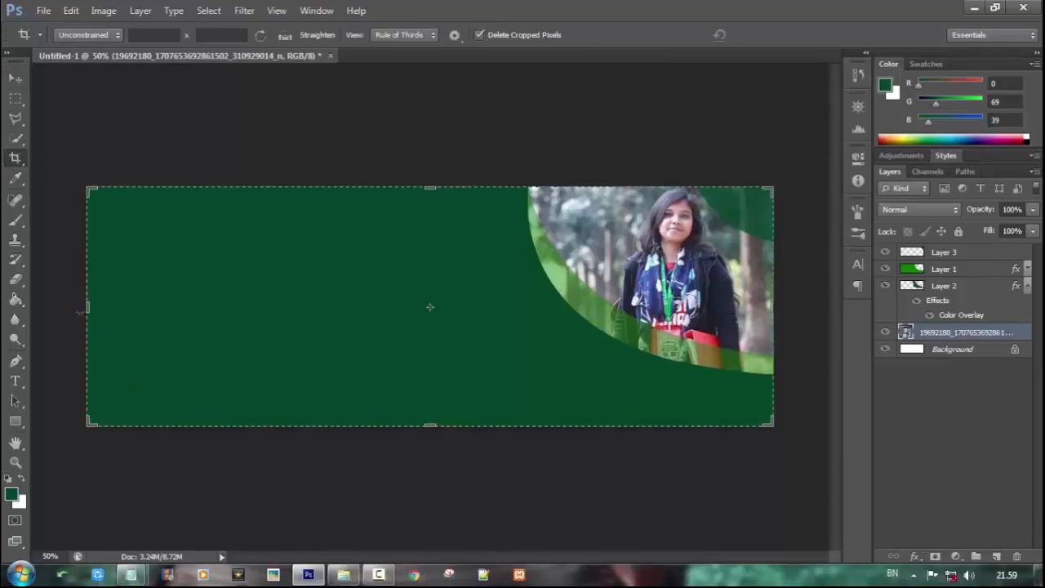
drag(82, 309, 113, 308)
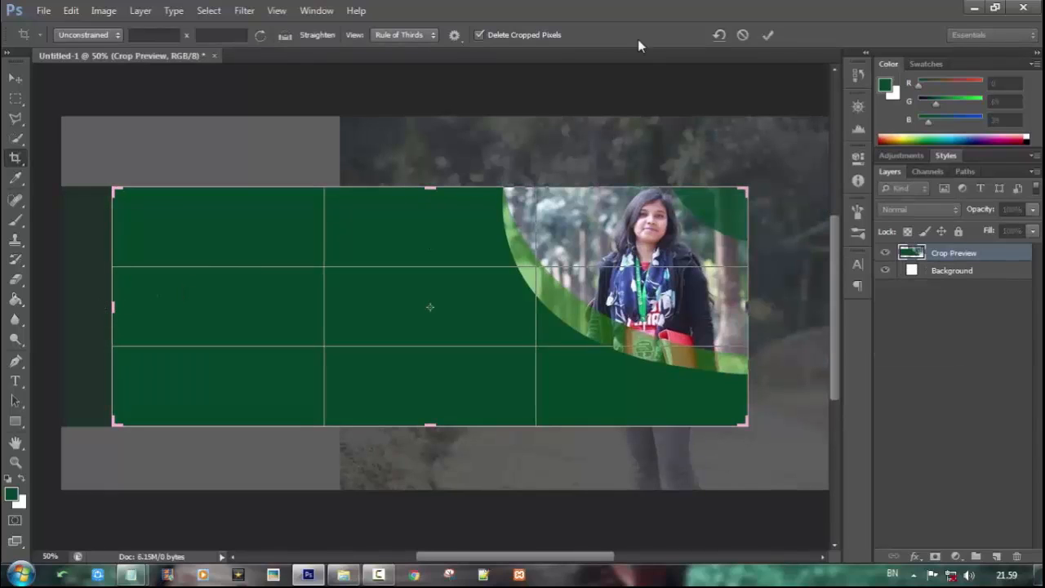
click(767, 35)
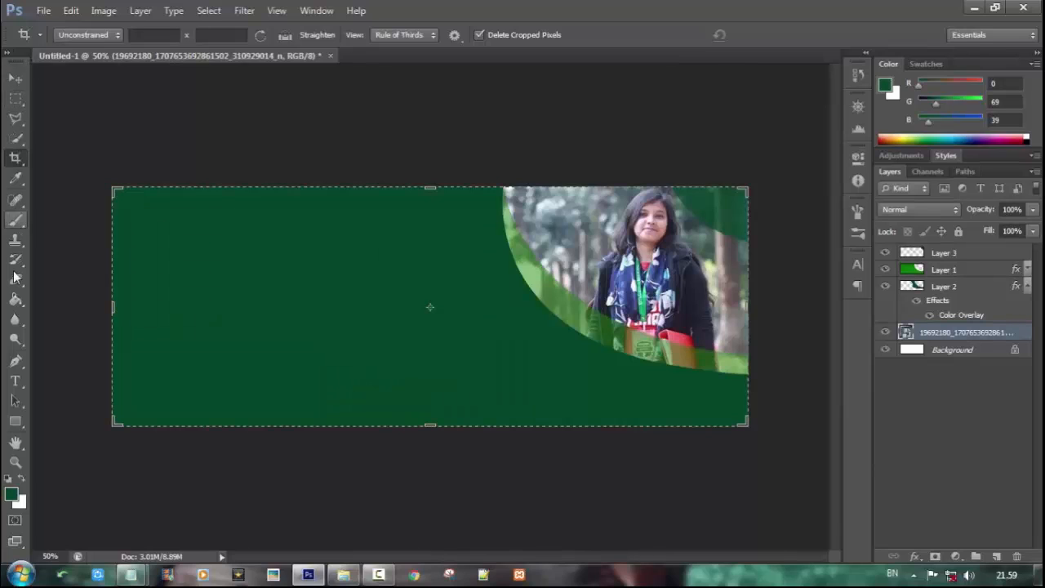
Add a new empty layer and move it to the top of the layer stack
click(18, 364)
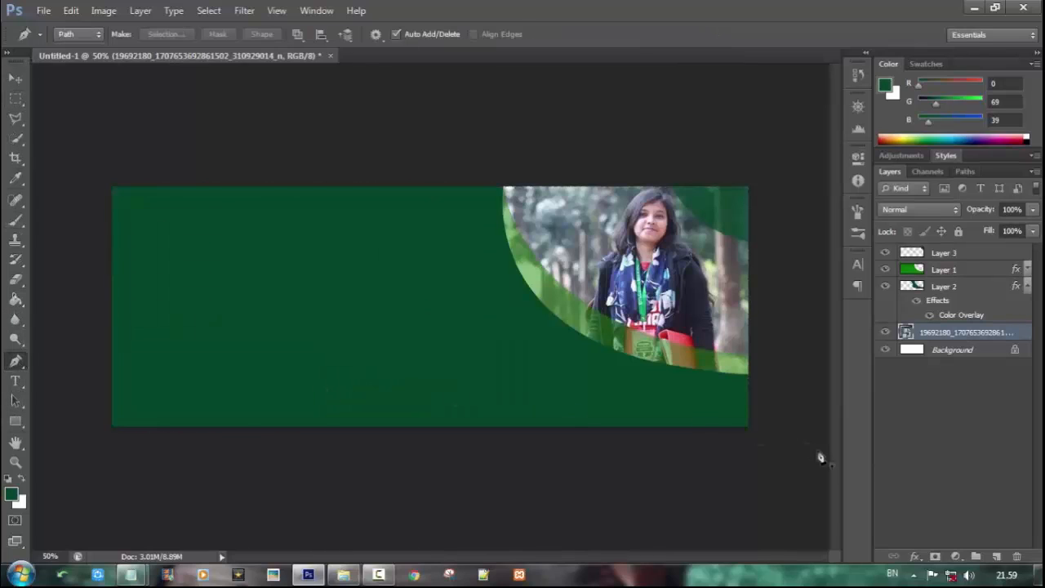
click(998, 555)
drag(968, 333, 974, 251)
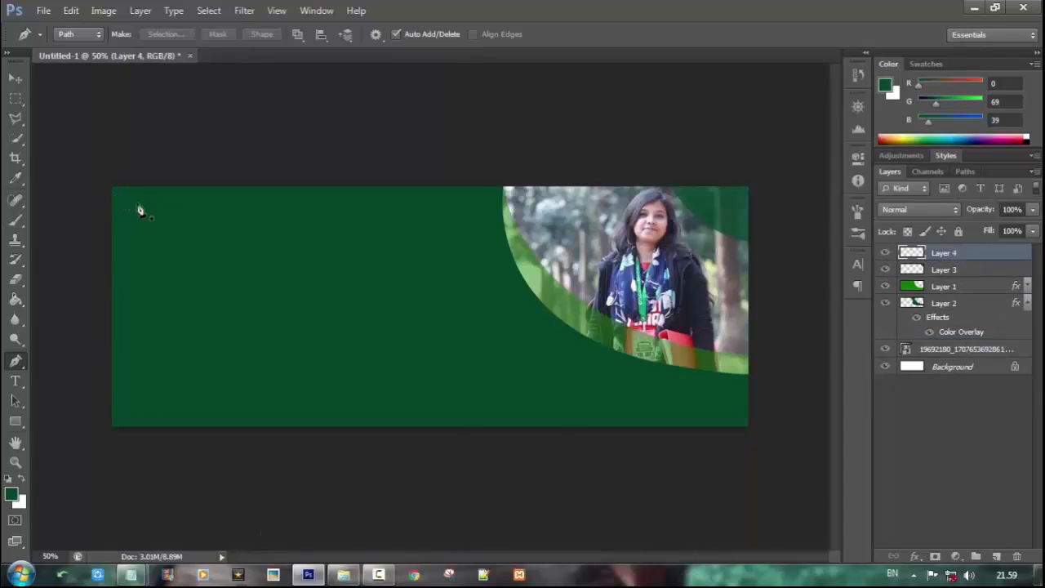
Draw a closed triangular pen path from the banner's left edge to its bottom edge, with the lower-left anchor just outside the canvas
key(ctrl+plus)
key(ctrl+plus)
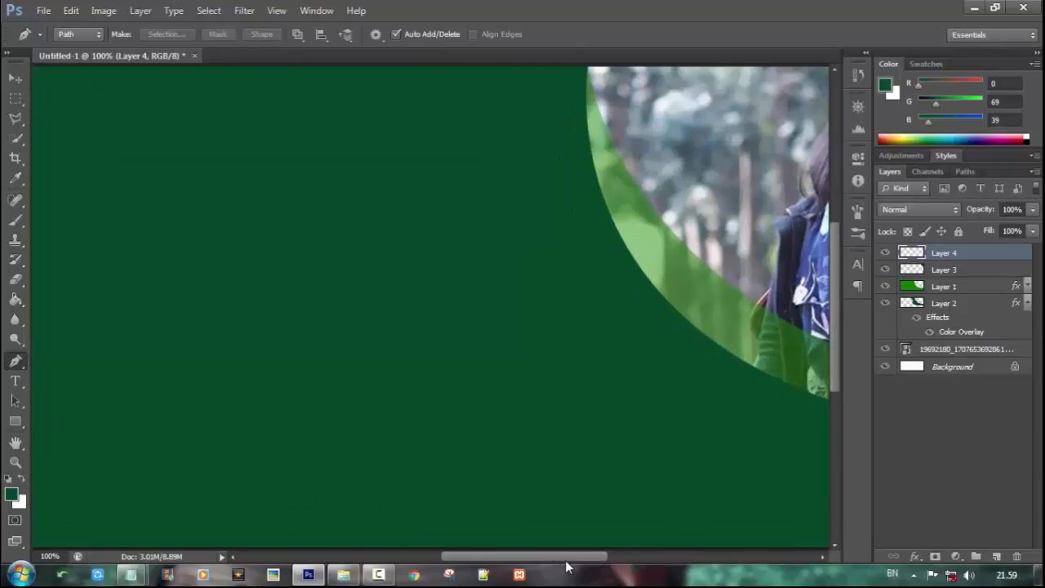
drag(564, 559, 443, 559)
click(259, 180)
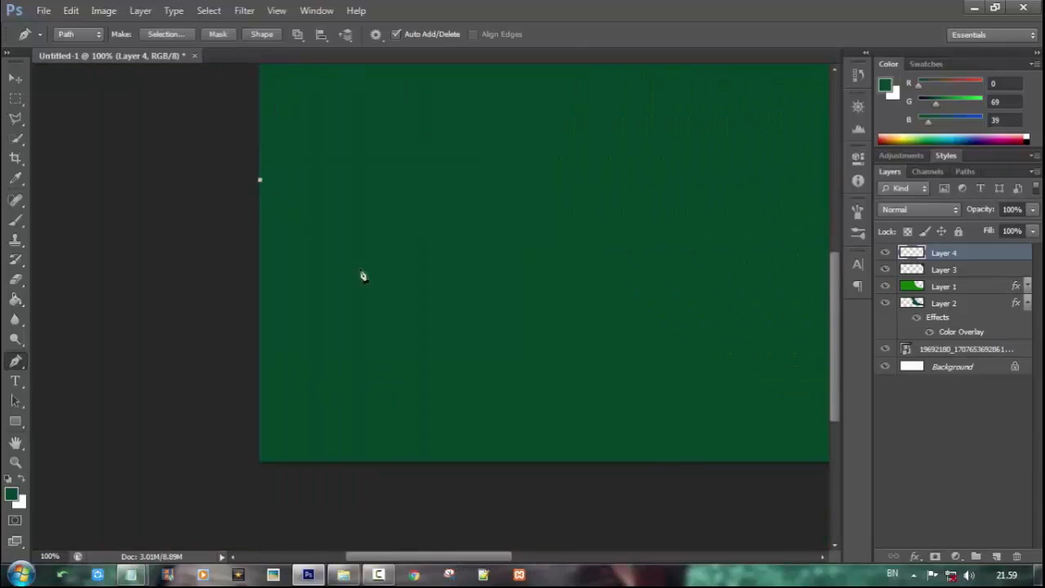
click(681, 463)
click(261, 335)
click(259, 179)
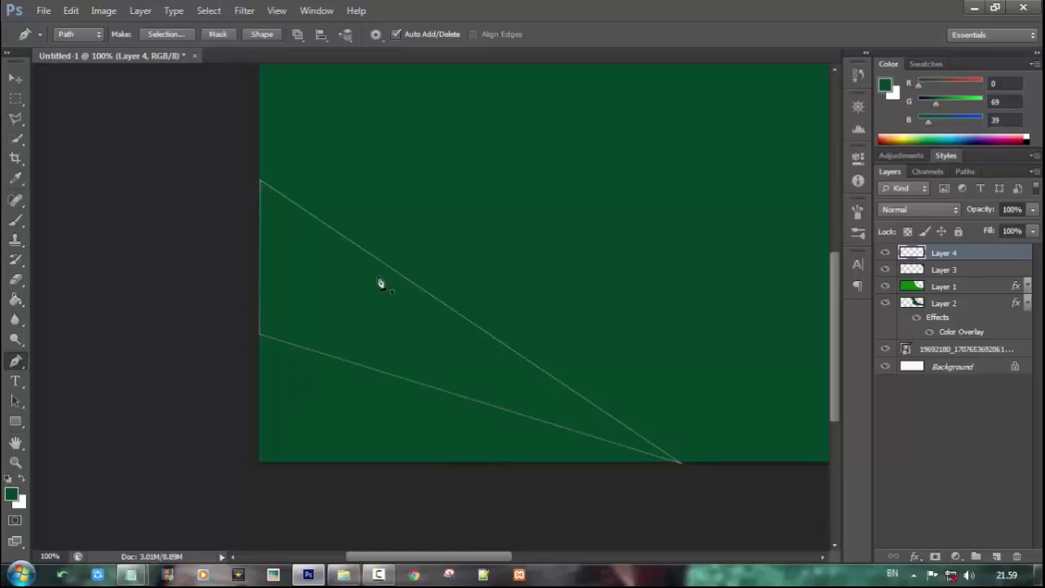
drag(261, 334, 246, 326)
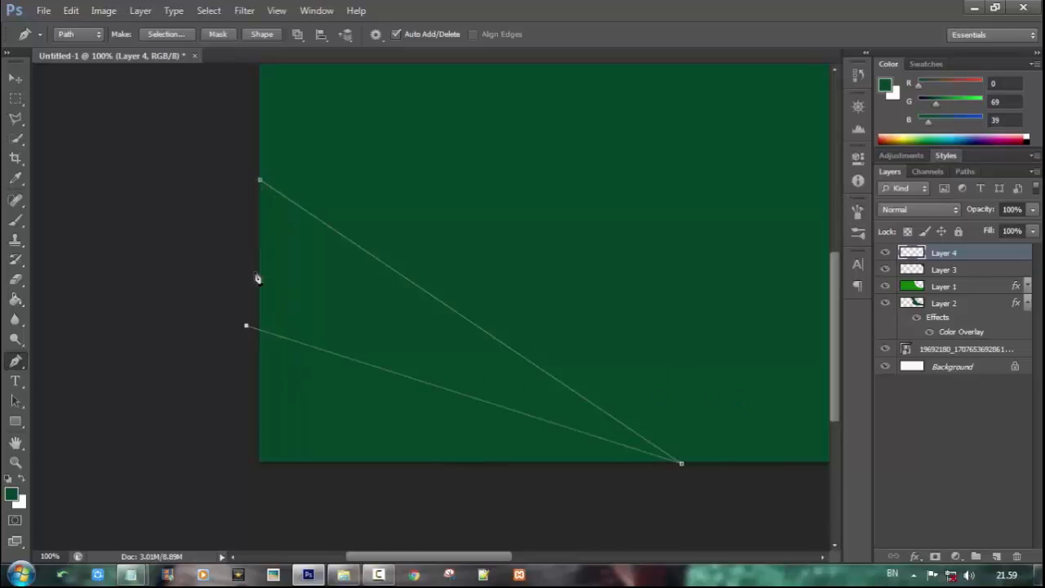
Convert the triangular path into a new anti-aliased selection with a 0 px feather radius
right_click(365, 350)
click(413, 97)
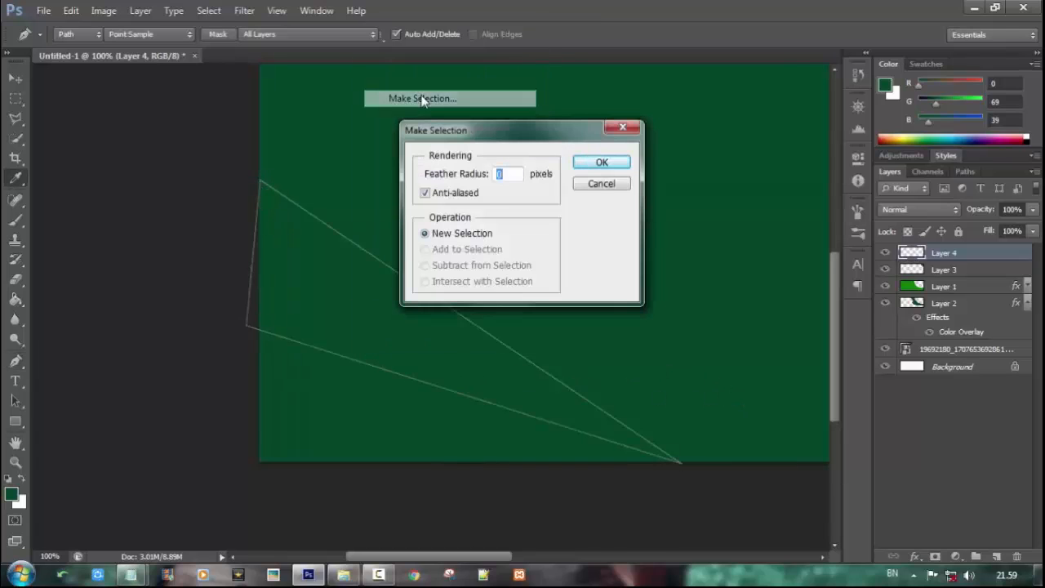
click(602, 165)
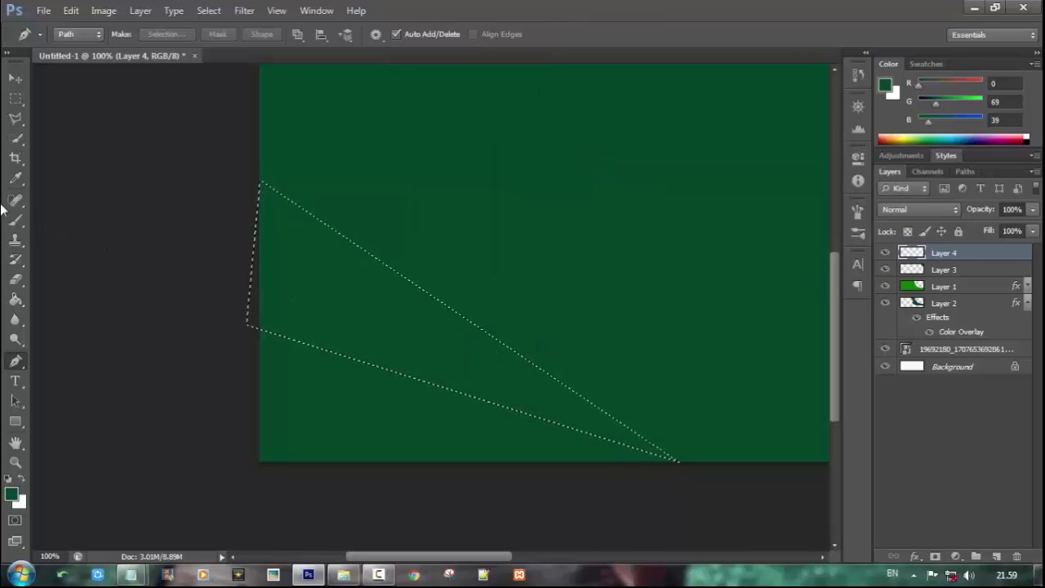
Set the foreground colour to bright green 01ca43 and brush it over the triangular selection on Layer 4
click(11, 494)
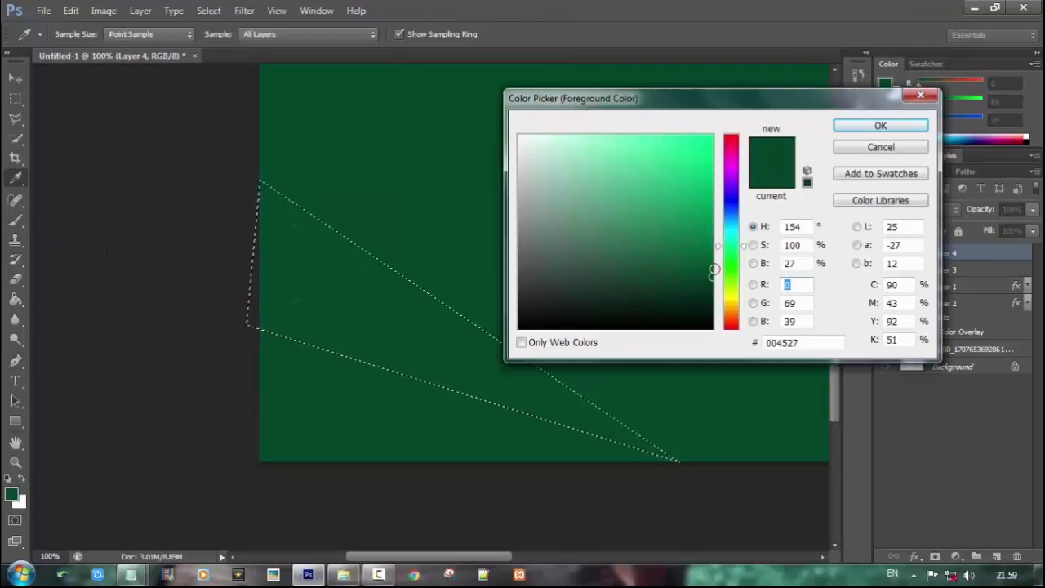
drag(738, 297, 739, 253)
click(712, 175)
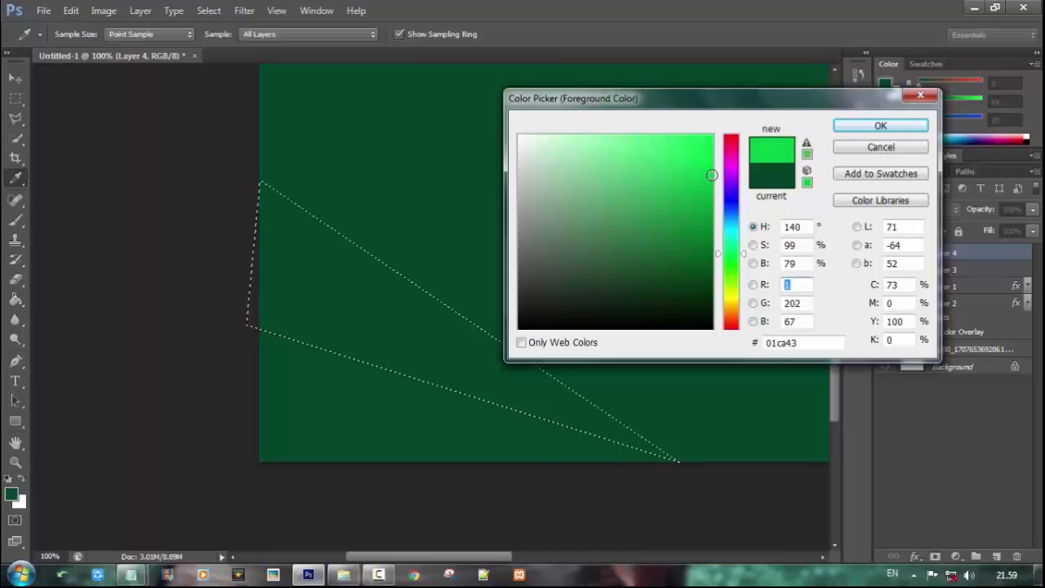
click(907, 126)
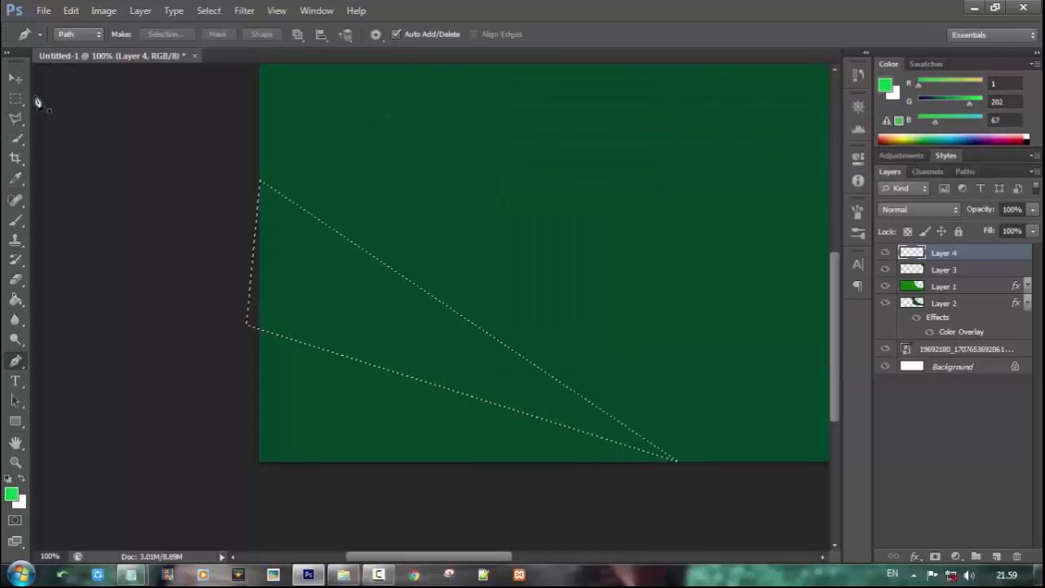
click(16, 222)
mouse_move(203, 250)
mouse_down()
mouse_move(337, 271)
mouse_move(221, 204)
mouse_up()
mouse_move(390, 334)
mouse_down()
mouse_move(735, 469)
mouse_move(90, 208)
mouse_move(471, 360)
mouse_move(592, 387)
mouse_up()
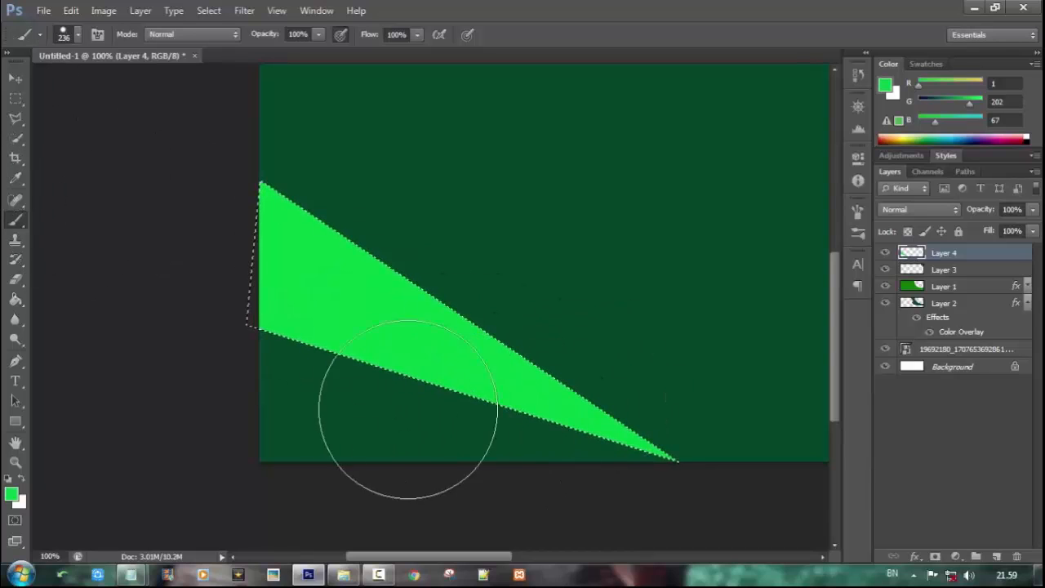
Clear the selection around the bright green wedge
scroll(571, 409, down, 2)
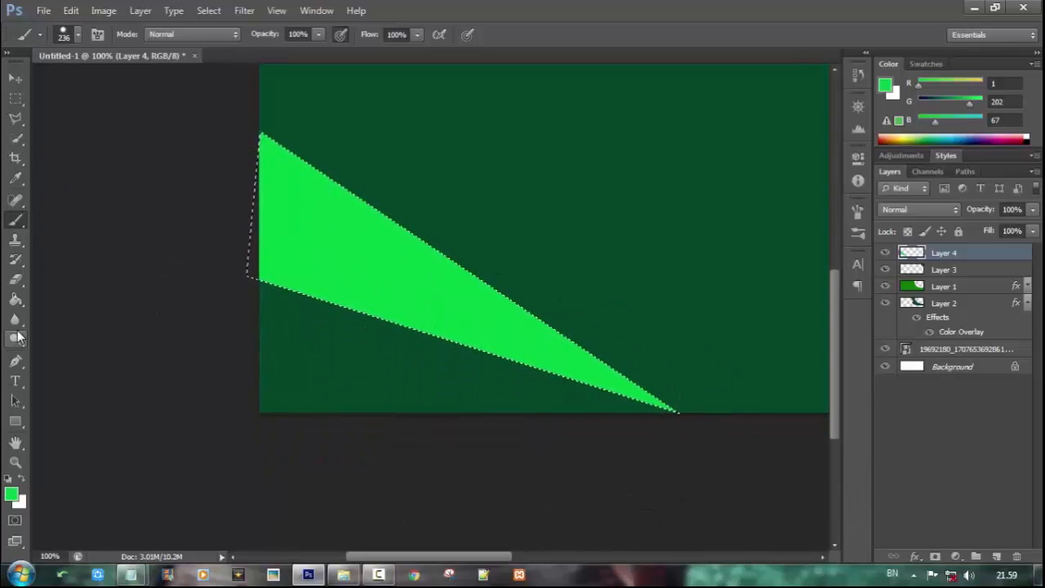
click(15, 98)
right_click(357, 235)
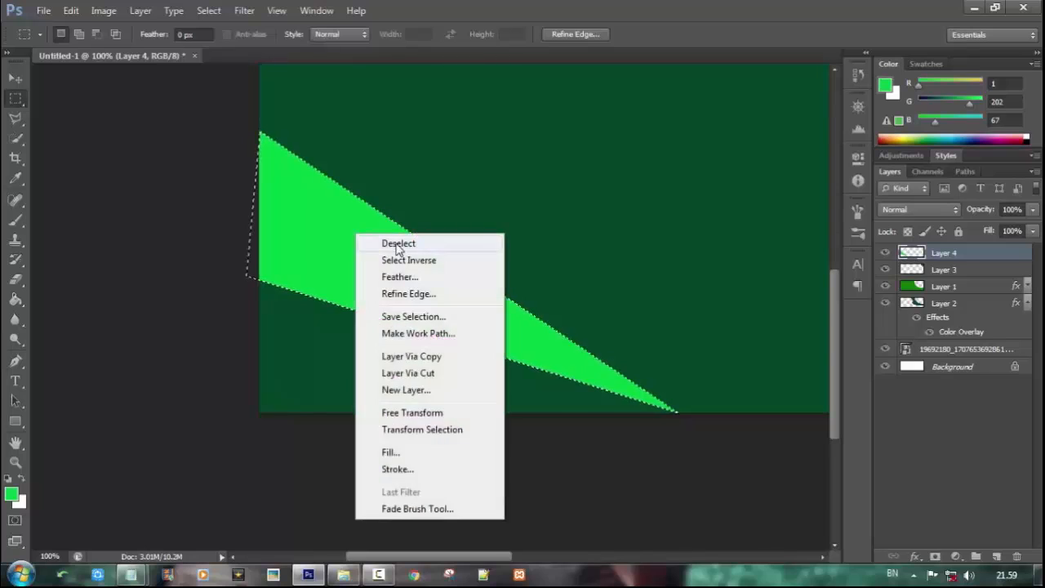
click(399, 244)
Add a new layer and draw a straight pen path segment along the bright green wedge's lower edge, extending past the canvas at both ends
click(996, 556)
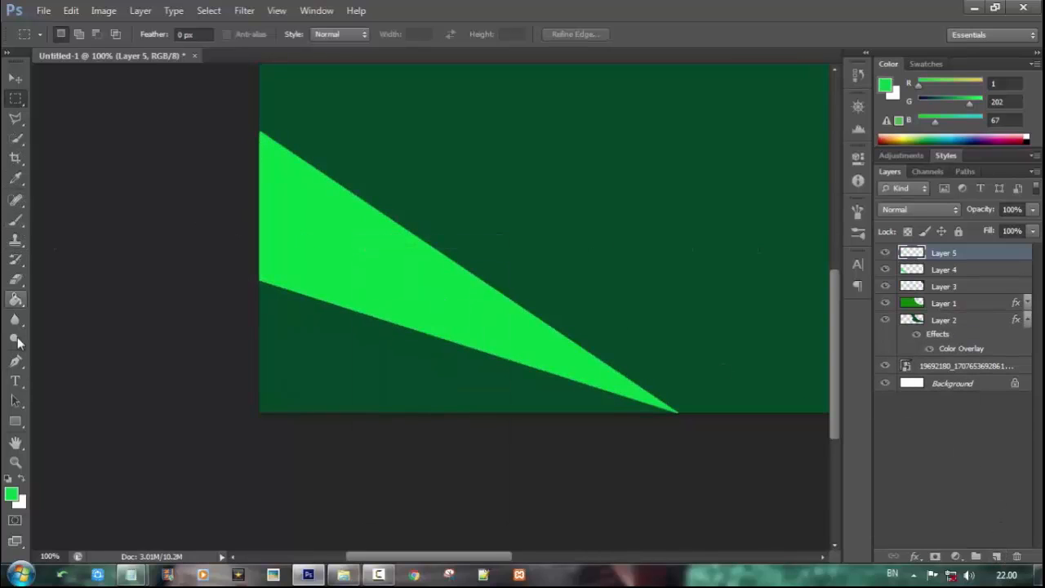
click(15, 361)
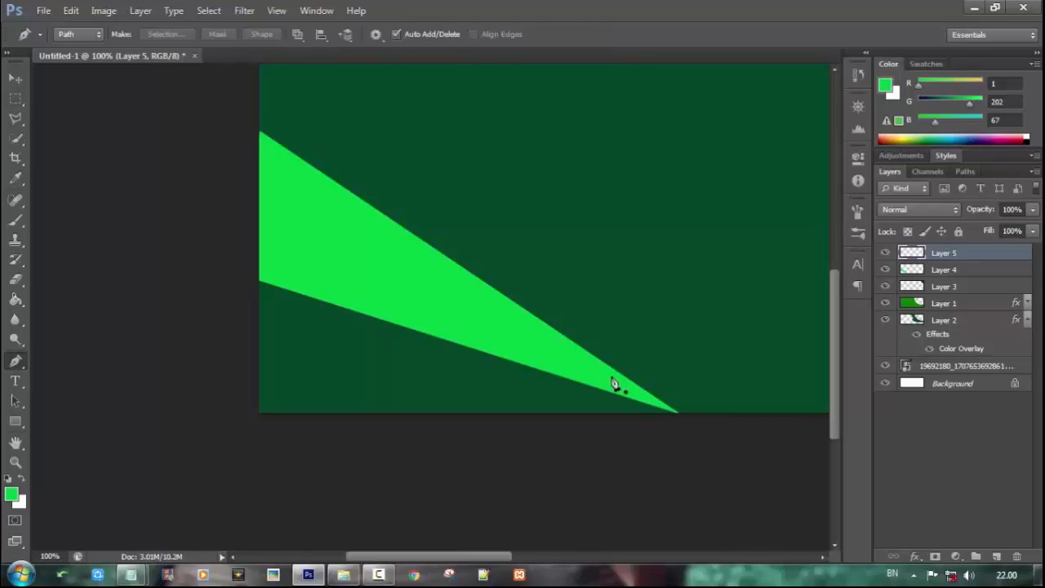
click(236, 270)
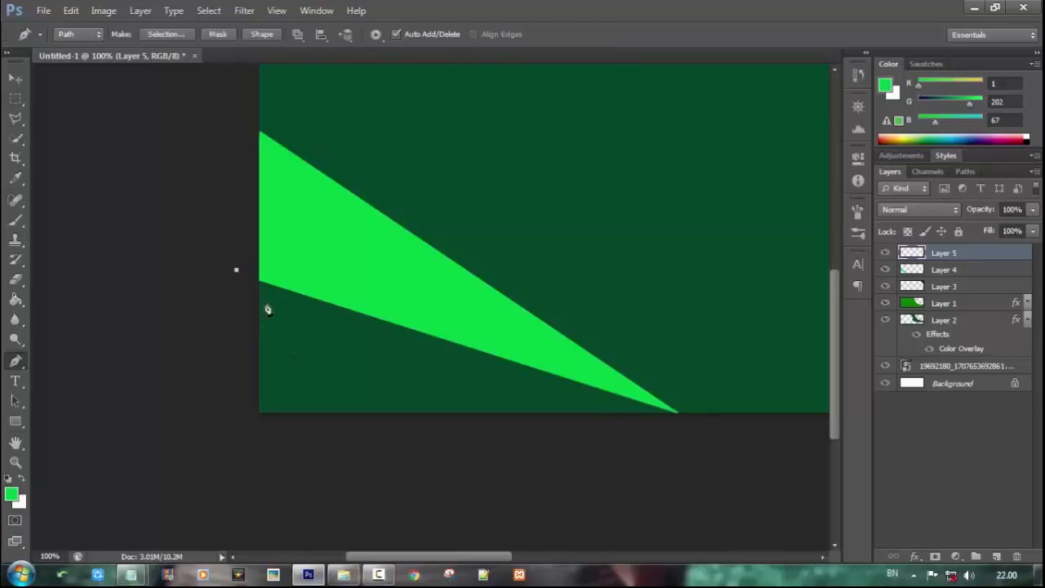
click(700, 432)
drag(702, 432, 732, 431)
click(236, 270)
click(701, 432)
drag(703, 432, 734, 432)
click(202, 467)
click(236, 270)
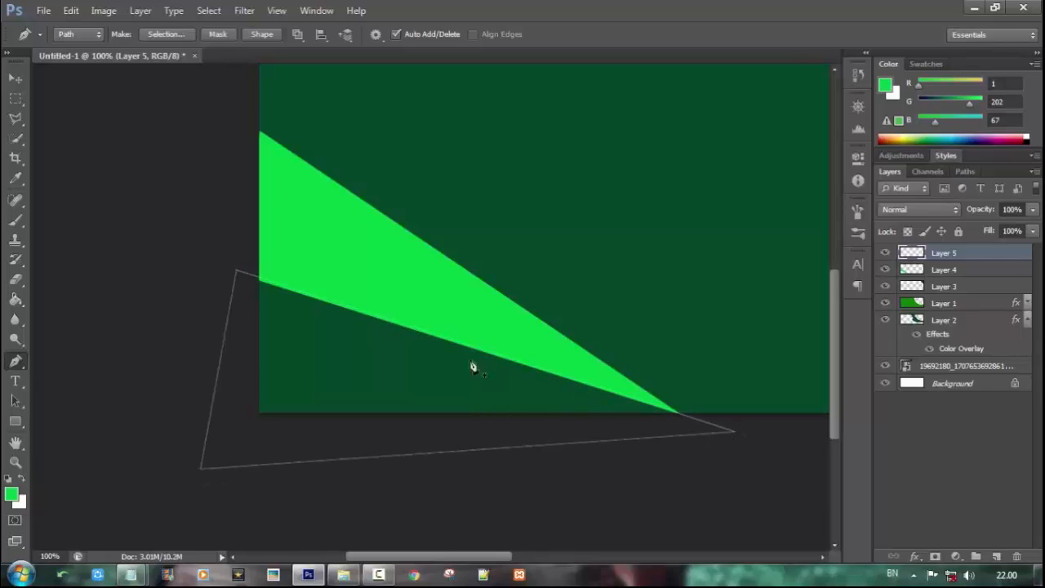
right_click(435, 390)
click(481, 140)
drag(944, 253, 937, 276)
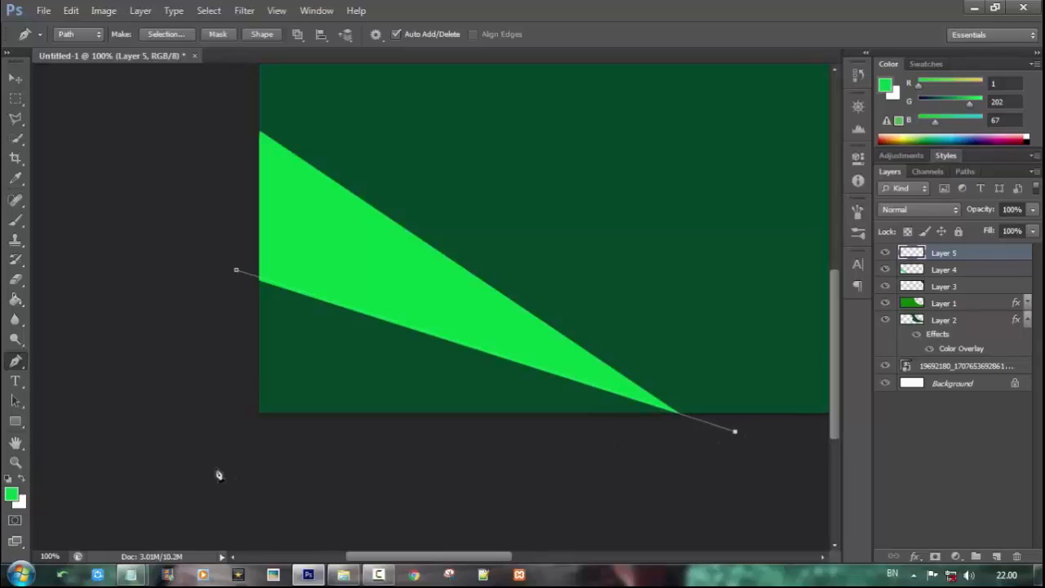
Close the path around the banner's lower-left corner as a 0 px feather selection and move Layer 5 below Layer 4
click(200, 469)
click(236, 270)
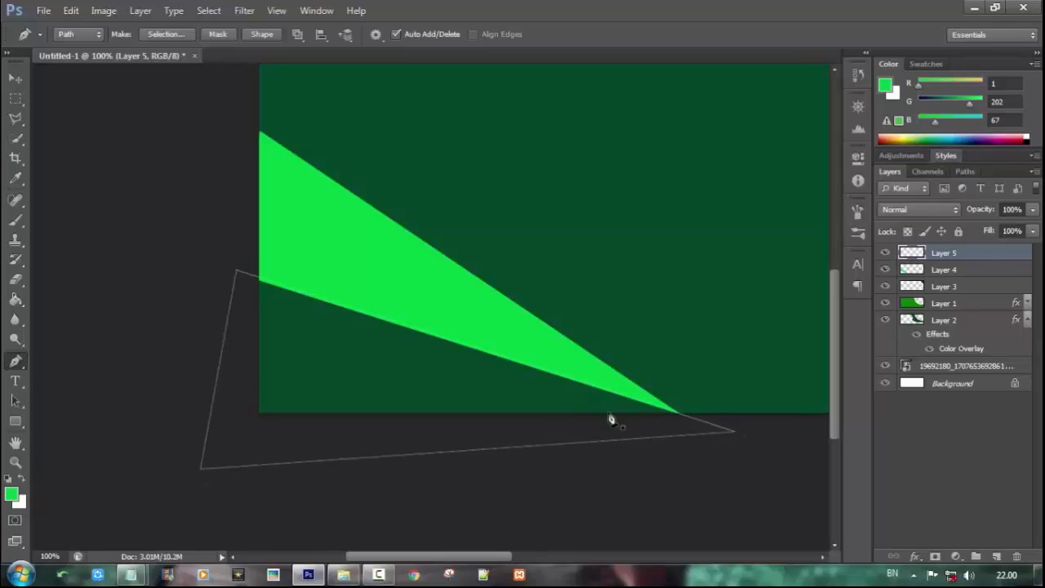
right_click(427, 390)
click(482, 138)
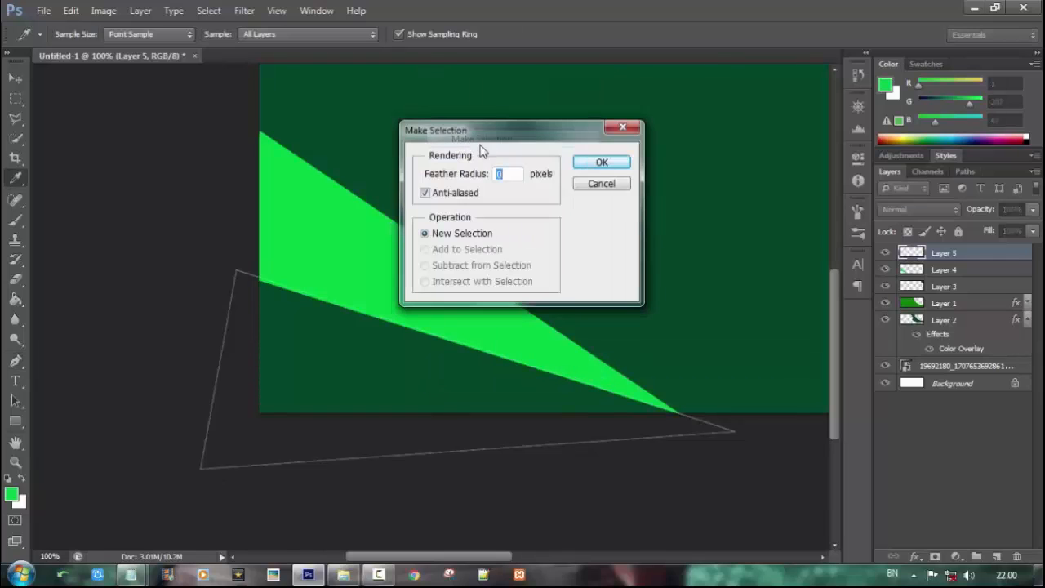
click(602, 162)
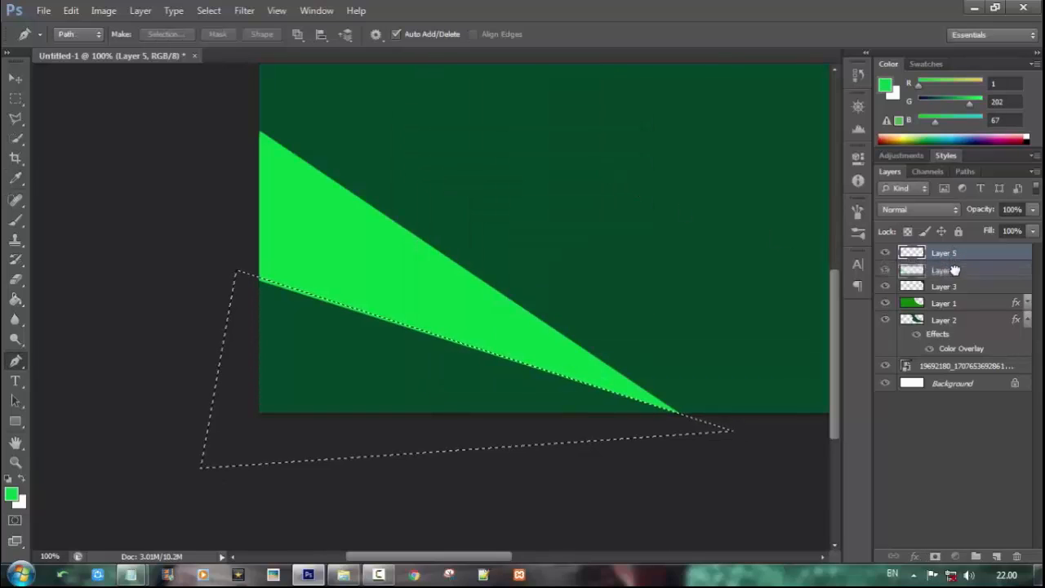
drag(951, 270, 953, 272)
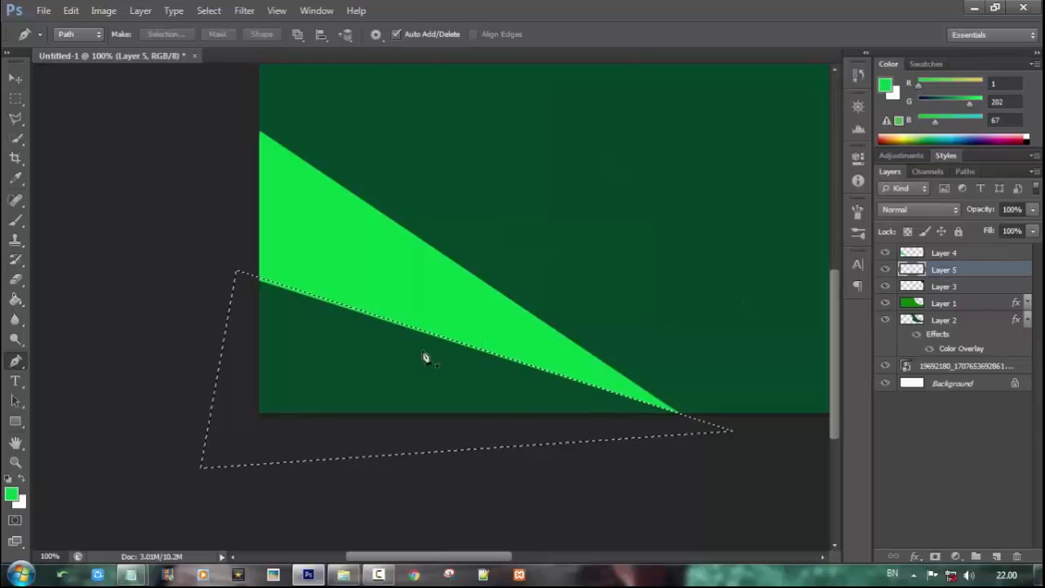
Set the foreground colour to RGB 0, 175, 58 and brush it over the selected corner on Layer 5
click(12, 493)
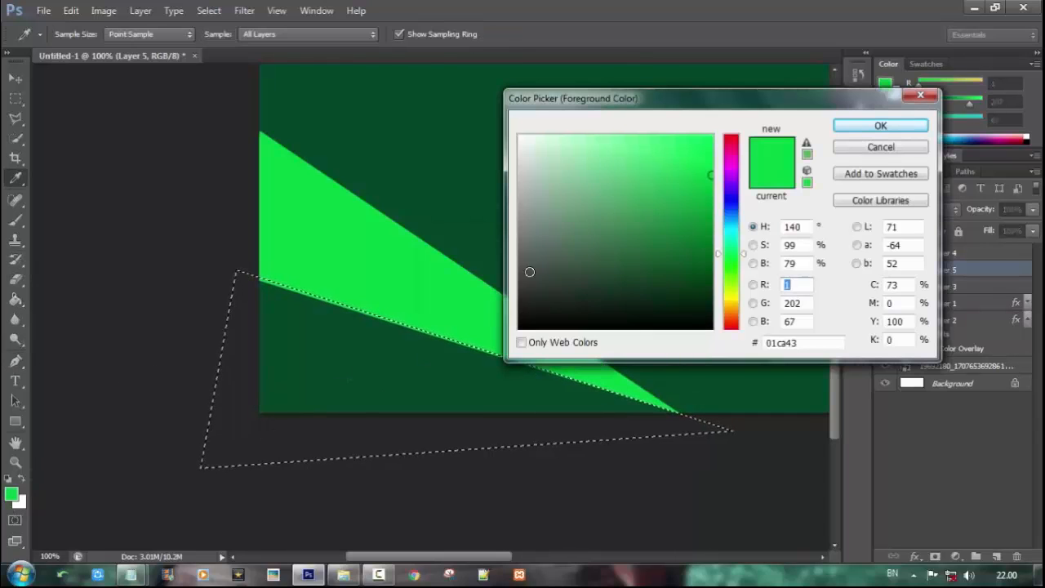
click(712, 222)
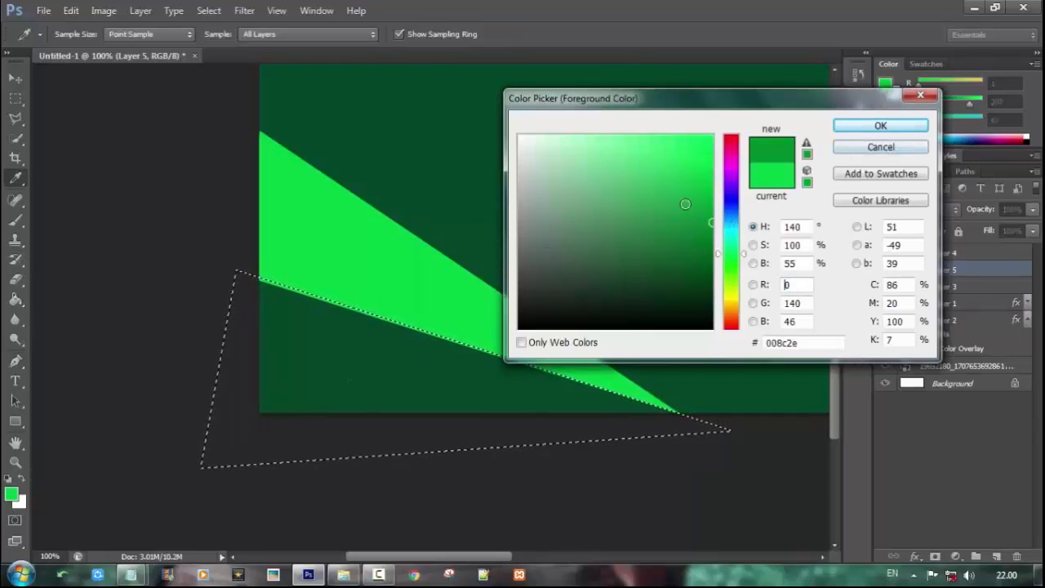
click(713, 195)
click(880, 125)
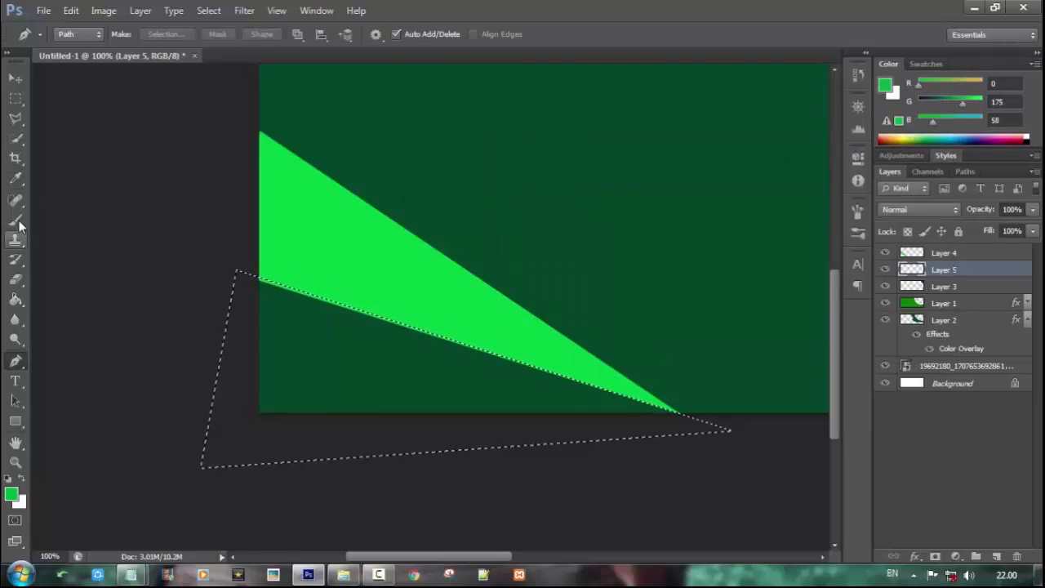
click(16, 220)
mouse_move(373, 385)
mouse_down()
mouse_move(105, 351)
mouse_move(128, 374)
mouse_move(668, 423)
mouse_up()
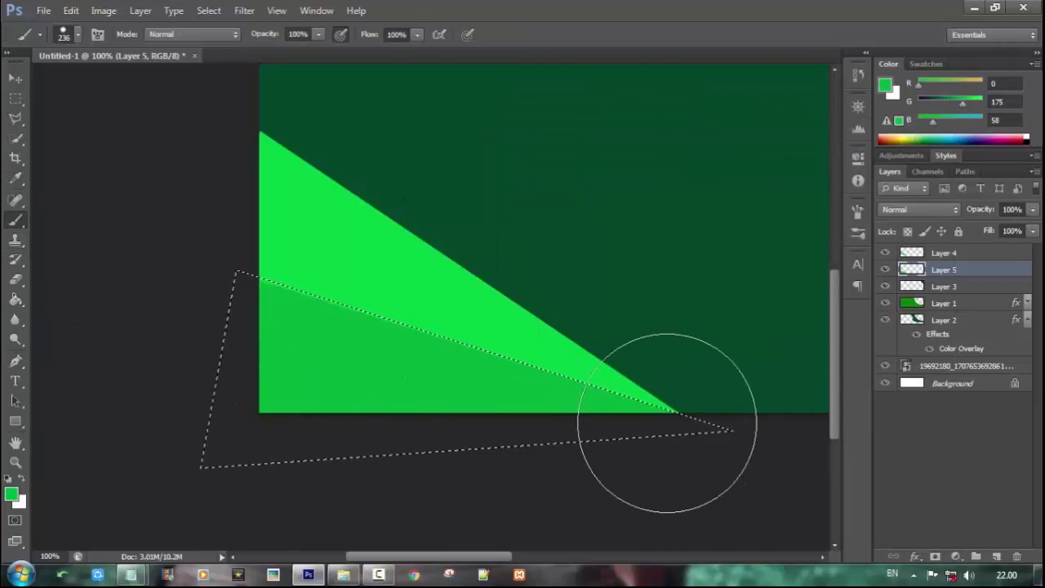
Try a darker foreground green of RGB 0, 143, 47 over the painted corner selection
click(11, 494)
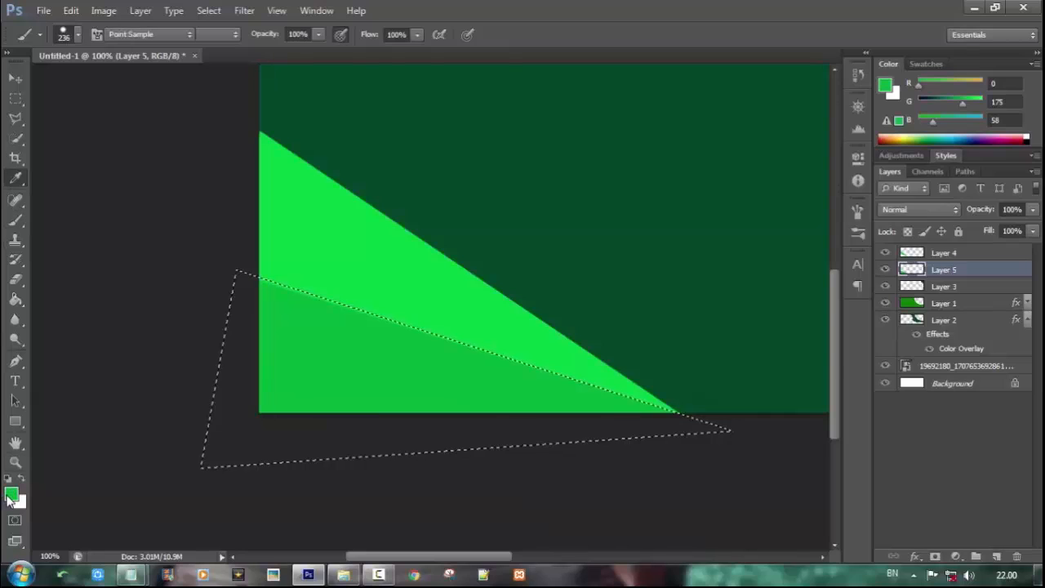
click(710, 221)
click(877, 126)
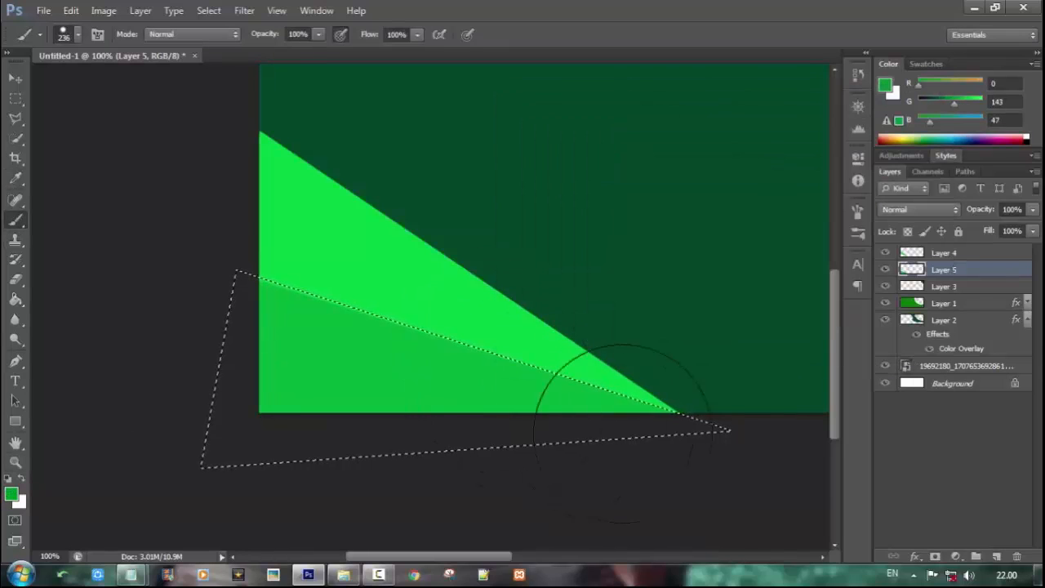
drag(618, 408, 428, 384)
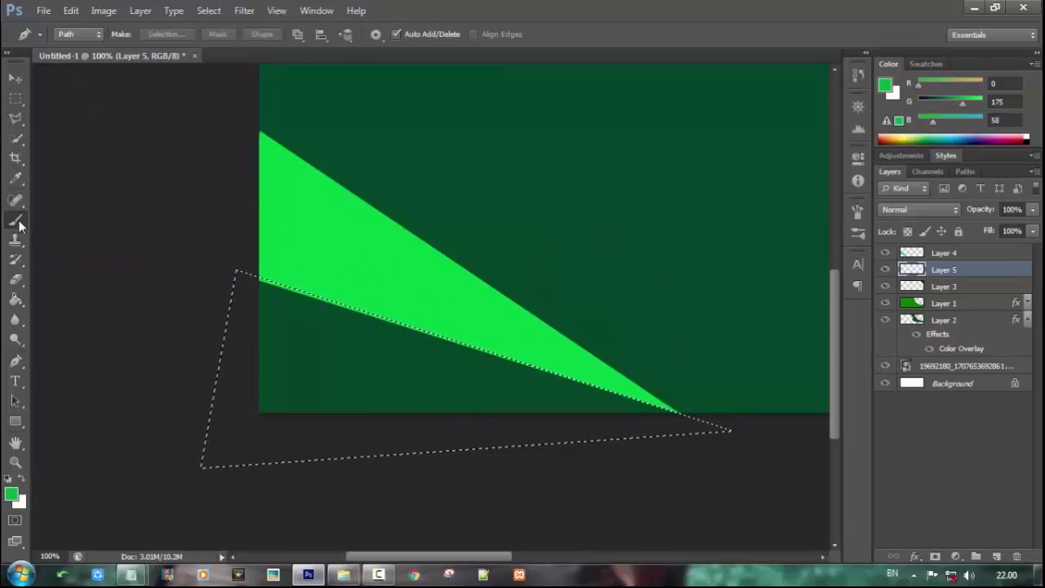
Brush the selected corner on Layer 5 green, finishing with darker green RGB 0, 143, 47 over the whole area
click(18, 222)
drag(269, 359, 668, 422)
click(11, 494)
click(710, 220)
click(881, 125)
drag(182, 305, 600, 321)
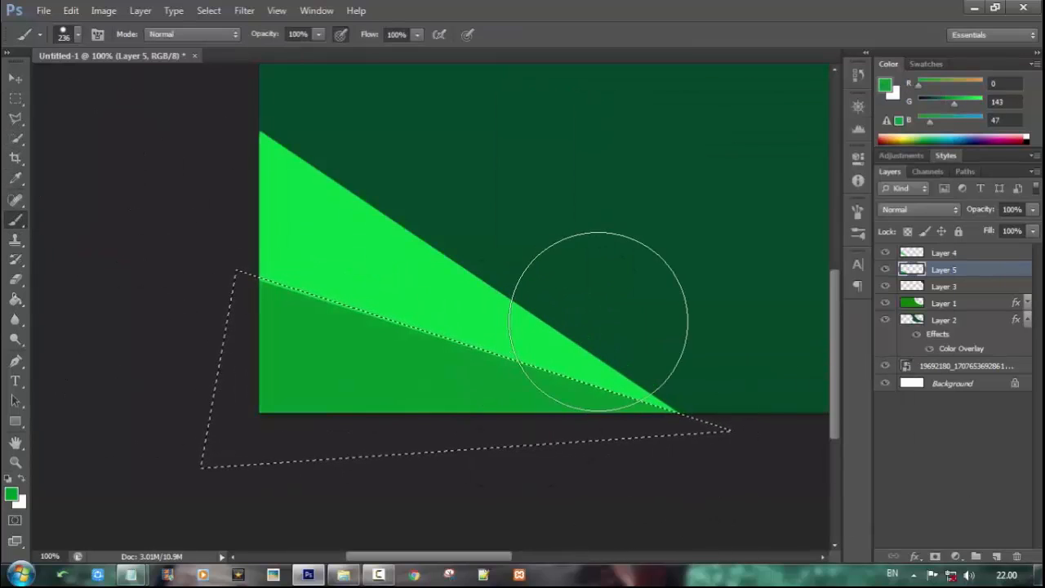
Clear the selection around the darker green corner triangle
click(18, 103)
right_click(311, 87)
click(355, 99)
key(ctrl+minus)
key(ctrl+minus)
key(ctrl+minus)
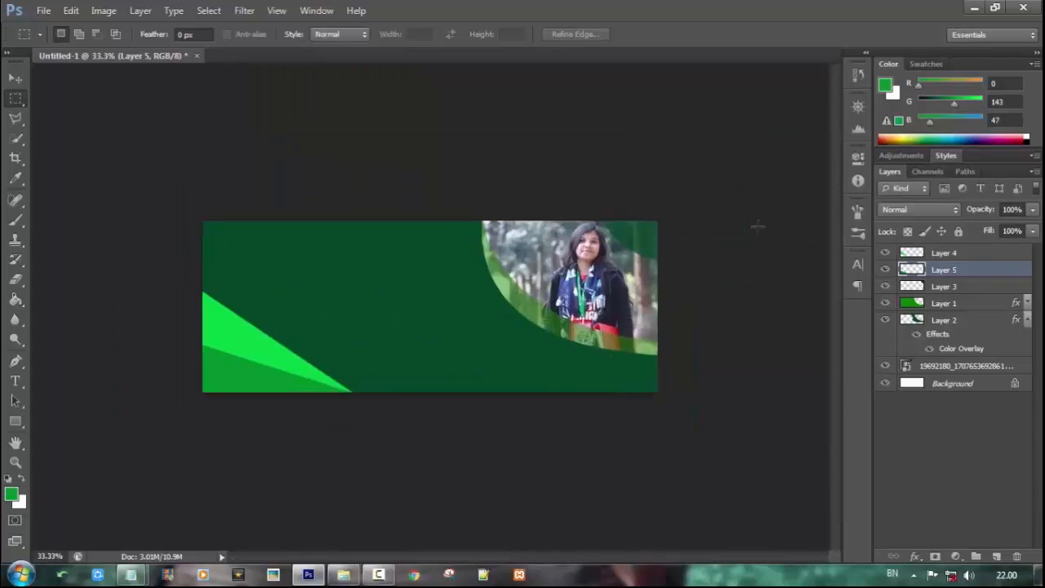
Start a point text in the dark green area above the corner triangles and set its font to Tahoma
key(ctrl+plus)
key(ctrl+plus)
key(ctrl+plus)
drag(587, 556, 521, 556)
scroll(513, 457, up, 2)
click(378, 575)
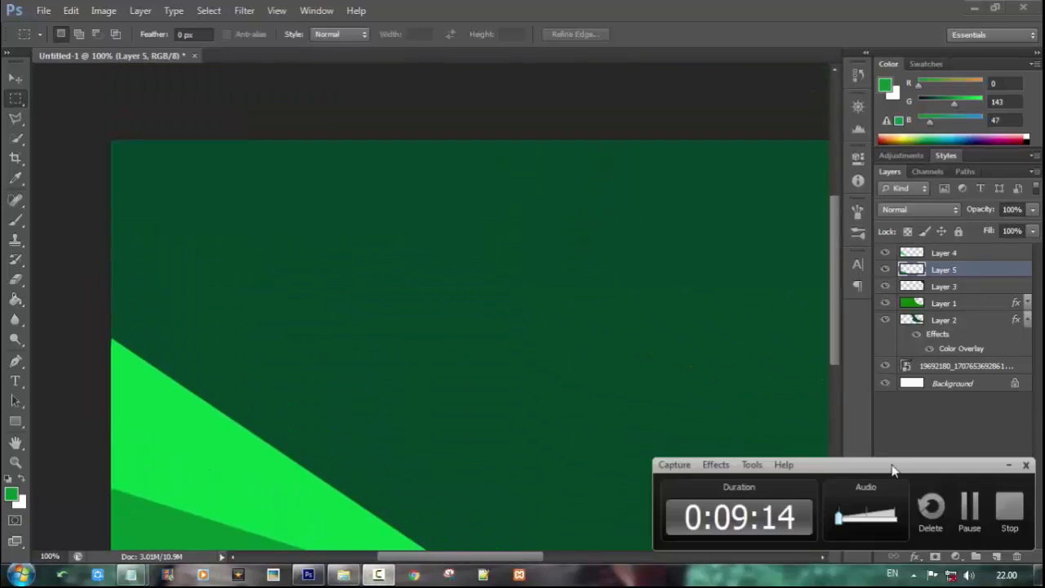
click(1008, 467)
key(t)
click(235, 209)
click(139, 33)
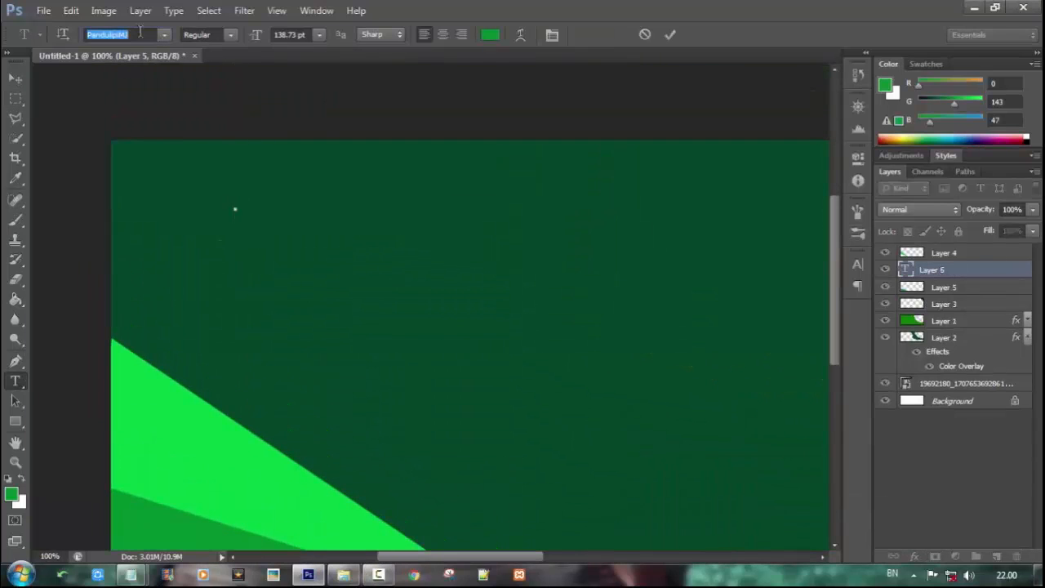
text(ta)
key(Return)
click(140, 32)
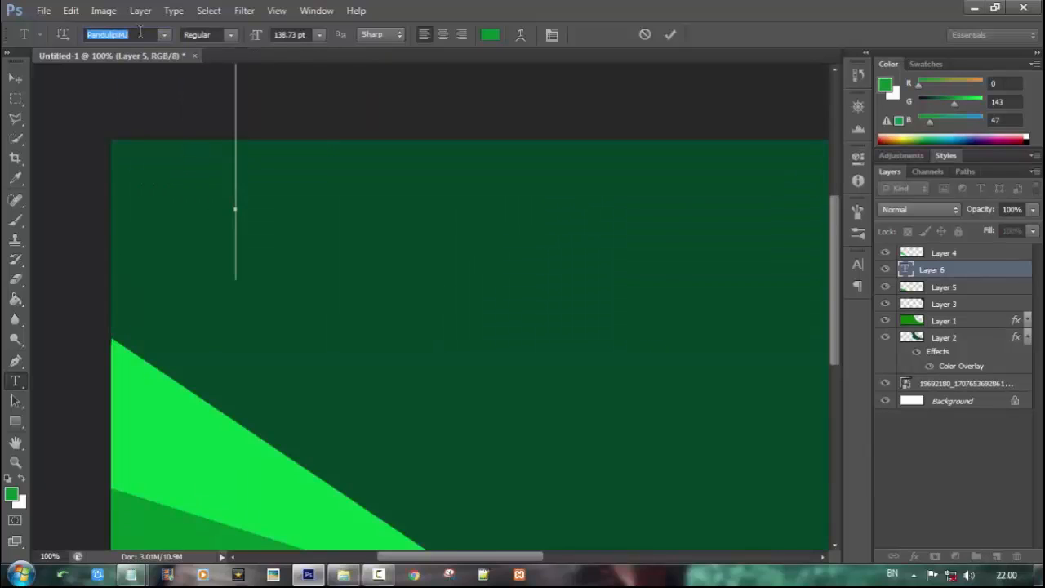
text(ta)
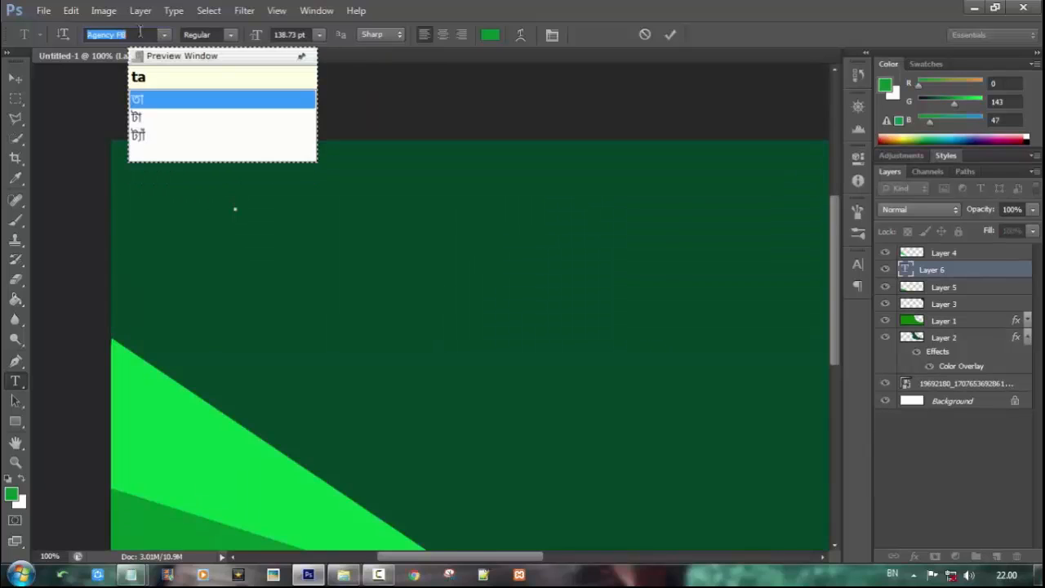
key(Return)
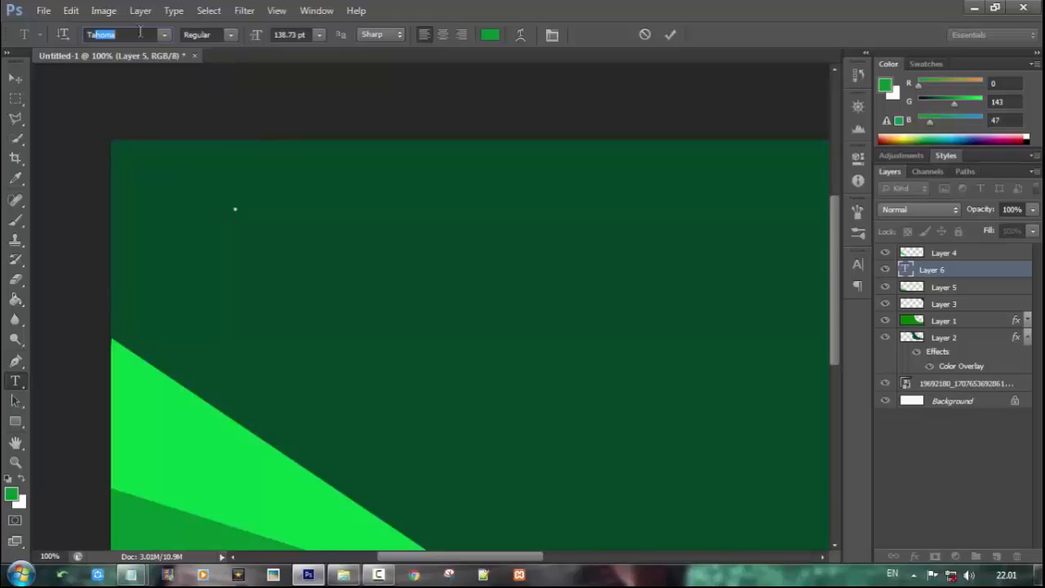
key(Return)
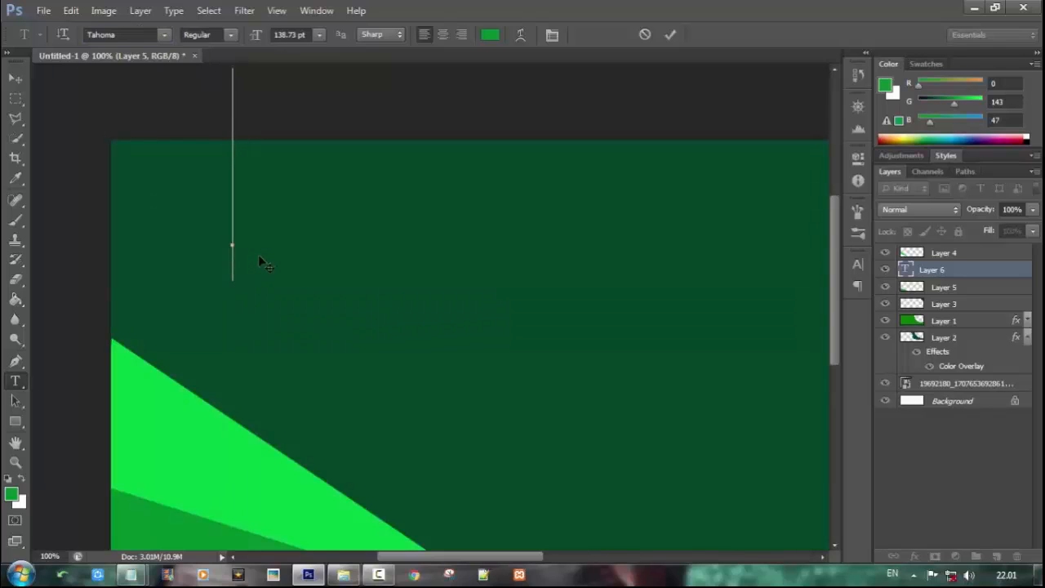
Enter the hashtag "#votefor" followed directly by the candidate's first name
text(TT)
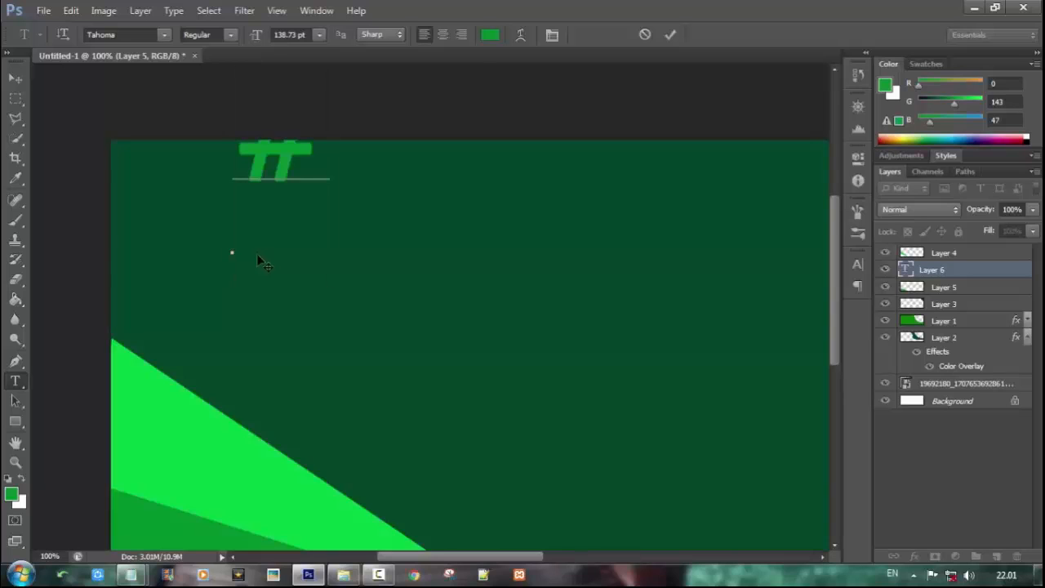
text( vote)
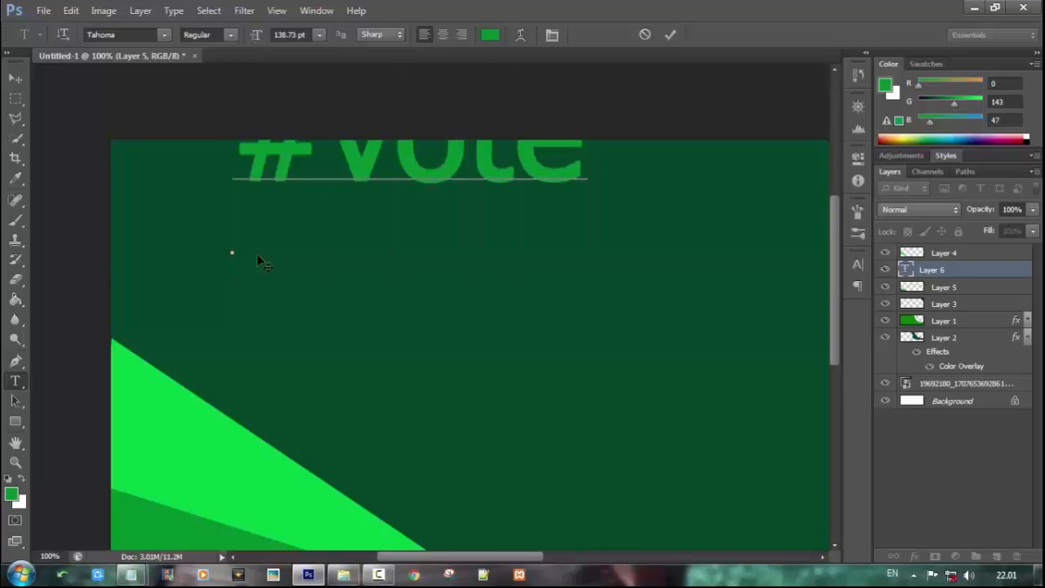
text(for N)
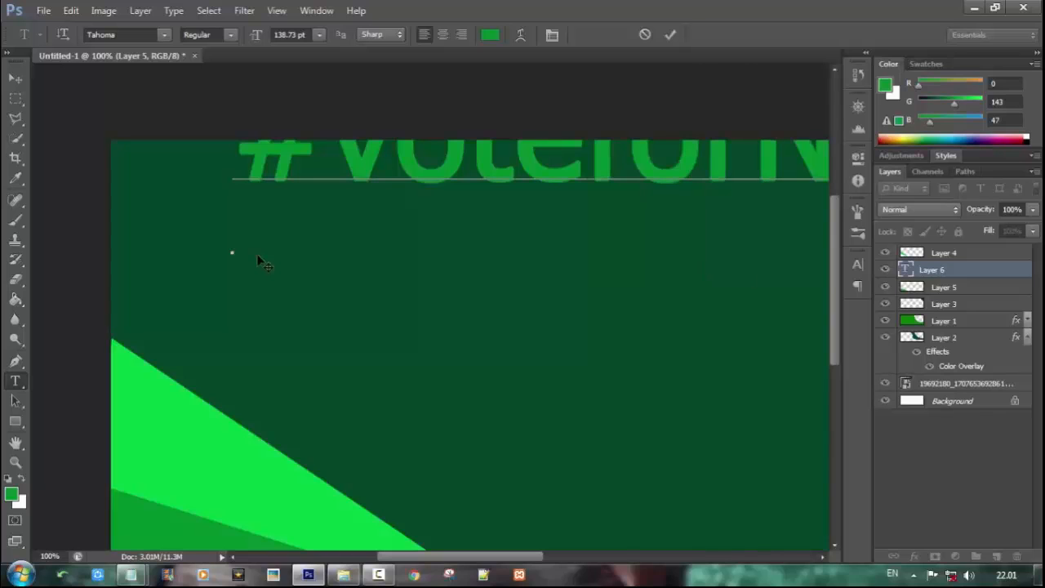
Try stepping down the size of the whole hashtag text, and undo the reduction
key(ctrl+a)
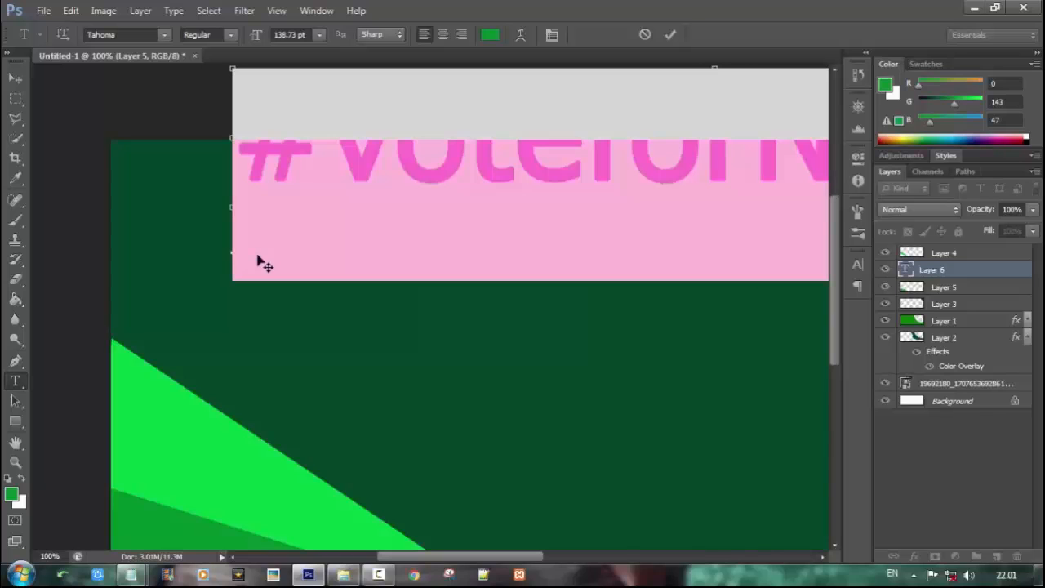
key(ctrl+shift+comma)
key(ctrl+shift+comma)
key(ctrl+shift+comma)
key(ctrl+shift+comma)
key(ctrl+shift+comma)
key(ctrl+shift+comma)
key(ctrl+shift+comma)
key(ctrl+shift+comma)
key(ctrl+shift+comma)
key(ctrl+shift+comma)
key(ctrl+shift+comma)
key(ctrl+shift+comma)
key(ctrl+shift+comma)
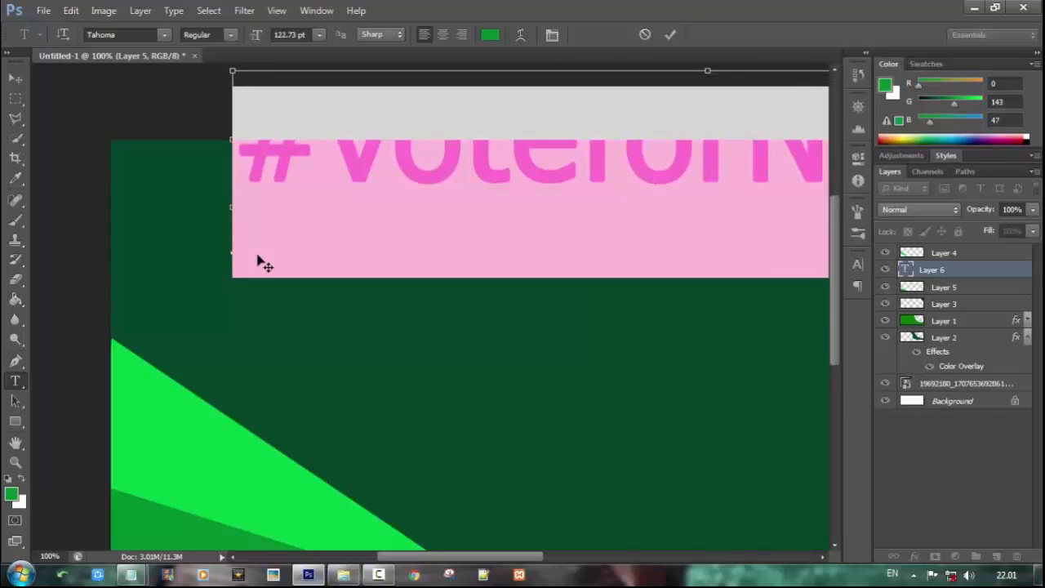
key(ctrl+shift+comma)
key(ctrl+shift+comma)
key(ctrl+shift+comma)
key(ctrl+shift+comma)
key(ctrl+shift+comma)
key(ctrl+shift+comma)
key(ctrl+shift+comma)
key(ctrl+shift+comma)
key(ctrl+z)
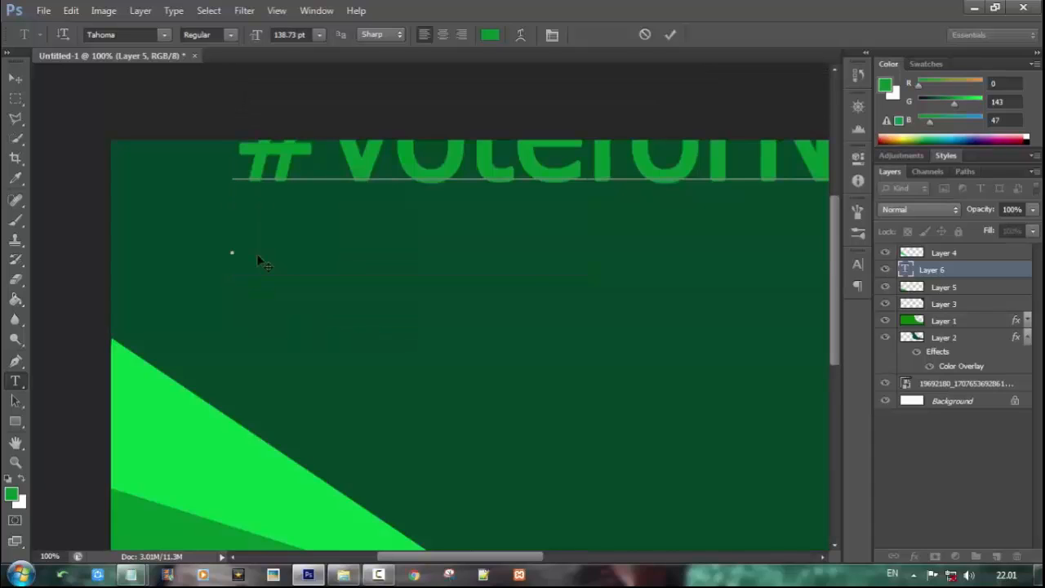
Select the whole hashtag text and reduce its font size to 78.73 pt
key(ctrl+a)
key(ctrl+shift+comma)
key(ctrl+shift+comma)
key(ctrl+shift+comma)
key(ctrl+shift+comma)
key(ctrl+shift+comma)
key(ctrl+shift+comma)
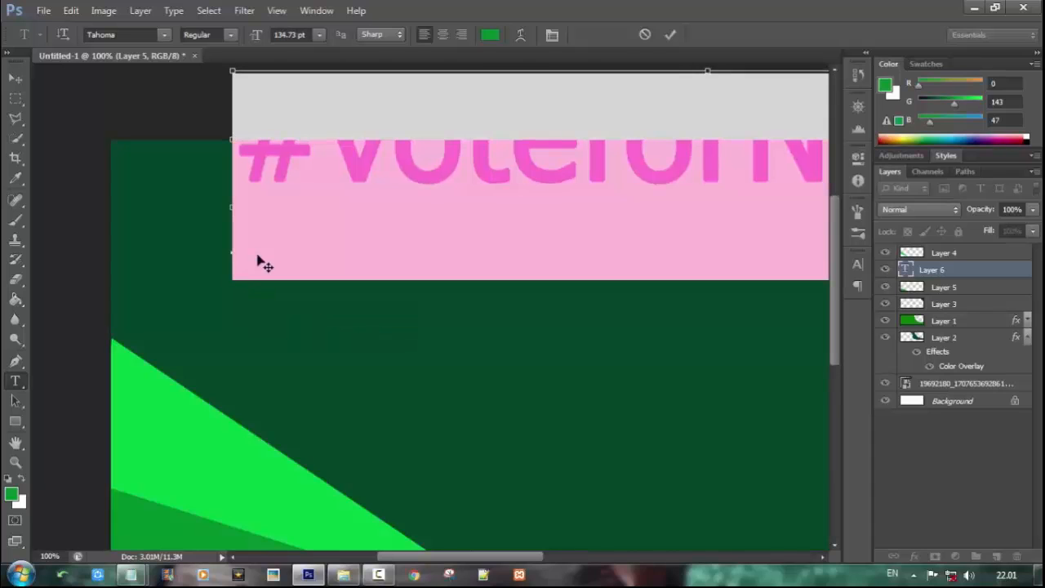
key(ctrl+shift+comma)
key(ctrl+shift+comma)
key(ctrl+shift+comma)
key(ctrl+shift+comma)
key(ctrl+shift+comma)
key(ctrl+shift+comma)
key(ctrl+shift+comma)
key(ctrl+shift+comma)
key(ctrl+shift+comma)
key(ctrl+shift+comma)
key(ctrl+shift+comma)
key(ctrl+shift+comma)
key(ctrl+shift+comma)
key(ctrl+shift+comma)
key(ctrl+shift+comma)
key(ctrl+shift+comma)
key(ctrl+shift+comma)
key(ctrl+shift+comma)
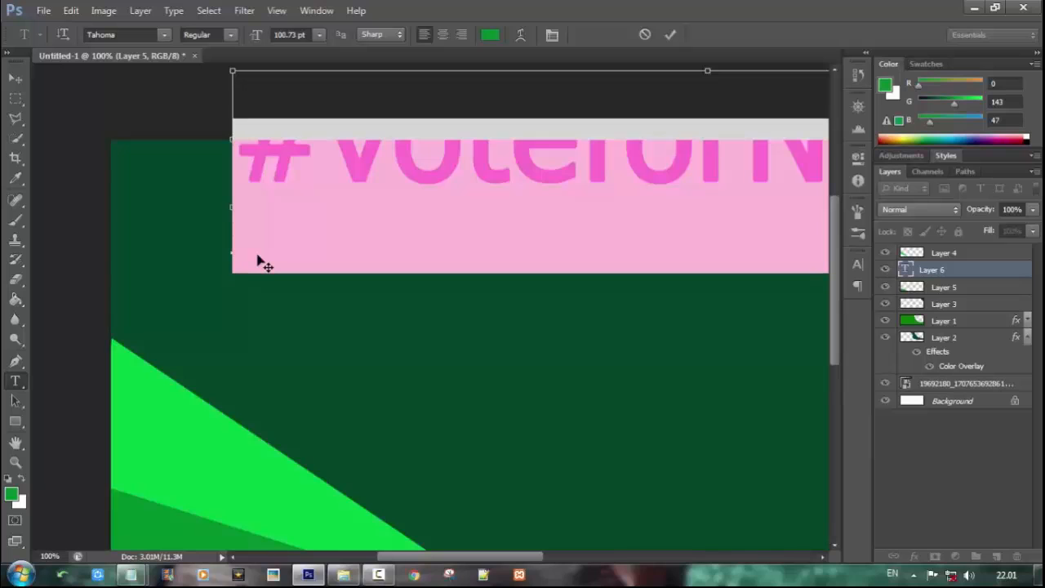
key(ctrl+shift+comma)
key(ctrl+shift+comma)
key(ctrl+shift+comma)
key(ctrl+shift+comma)
key(ctrl+shift+comma)
key(ctrl+shift+comma)
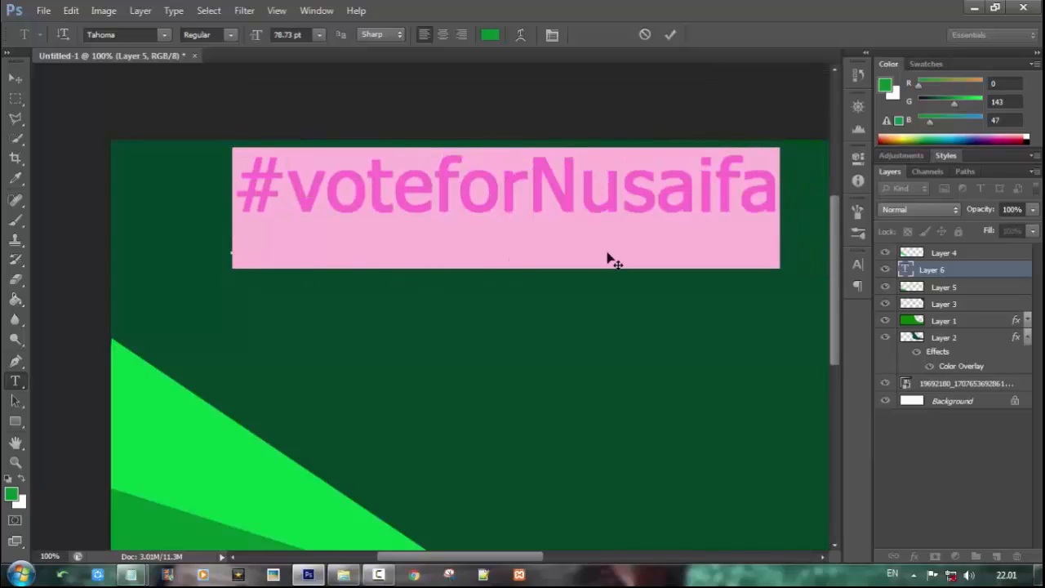
Set the selected hashtag text's colour to white, ffffff
click(859, 265)
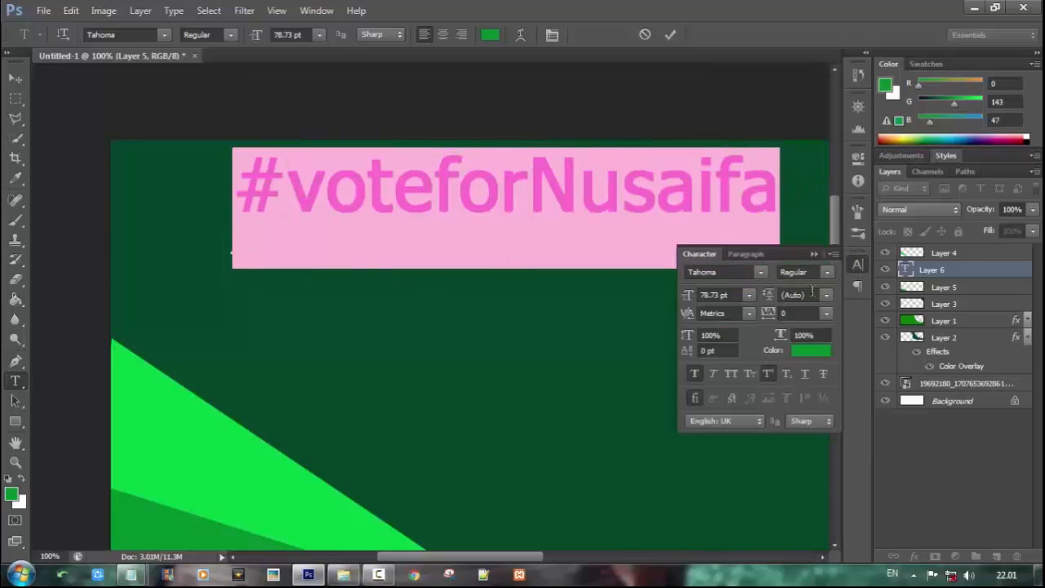
click(817, 351)
drag(390, 54, 384, 51)
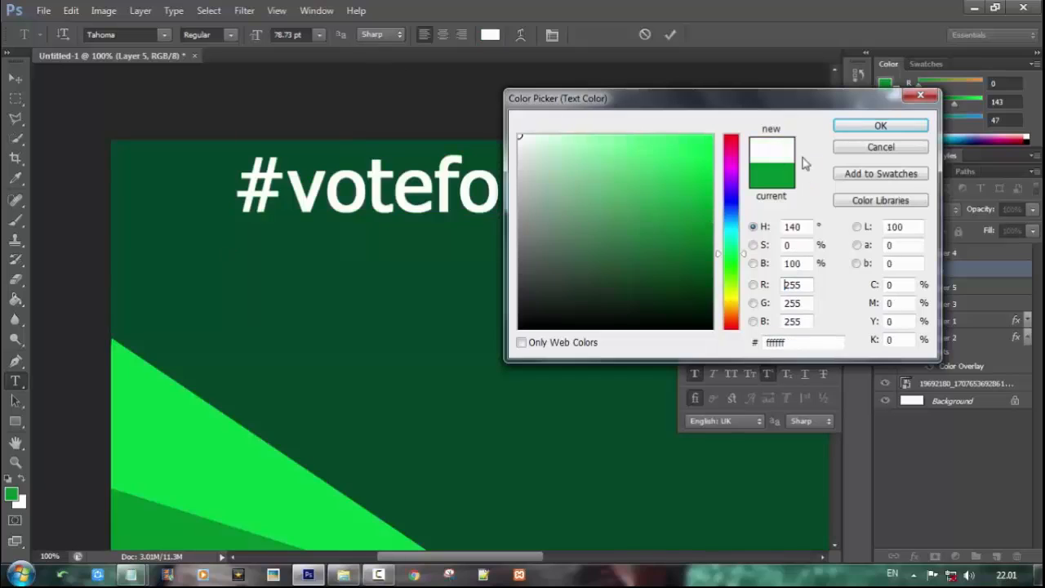
click(859, 129)
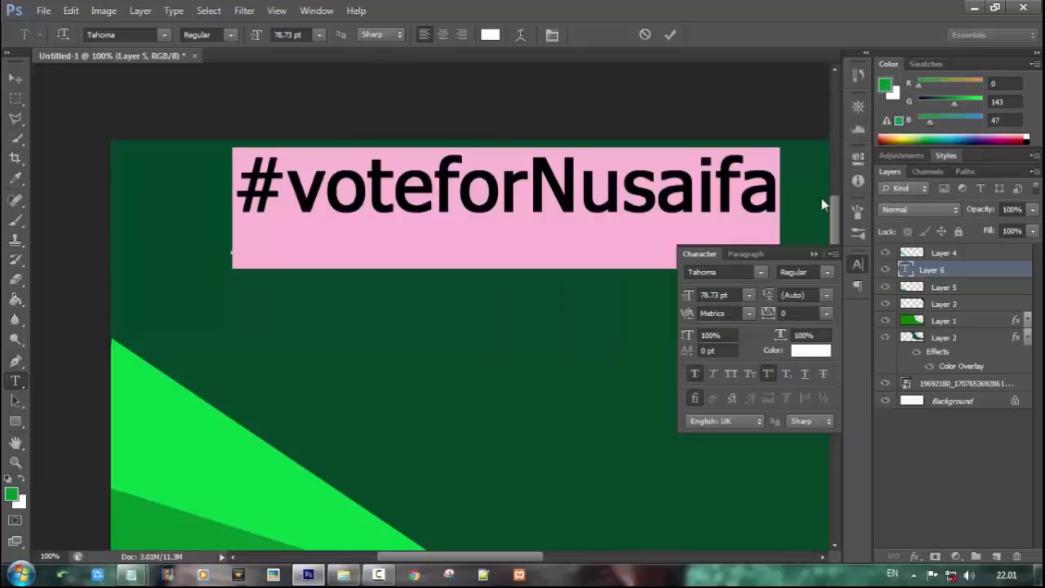
Set the hashtag text to 36 pt and shift it about 0.29 cm left and 0.22 cm up
click(754, 295)
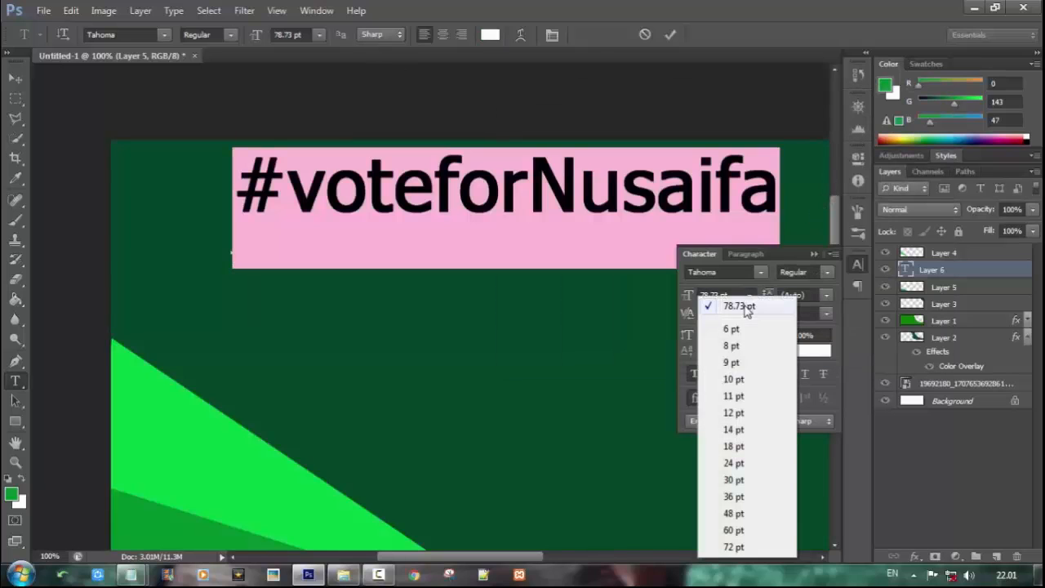
click(725, 498)
click(449, 219)
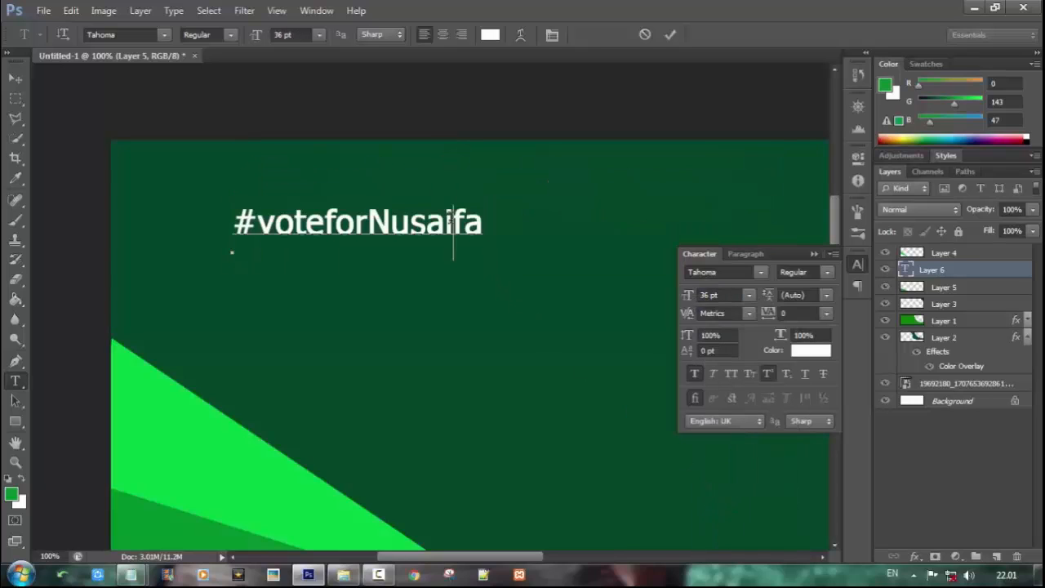
click(671, 34)
drag(439, 222, 435, 217)
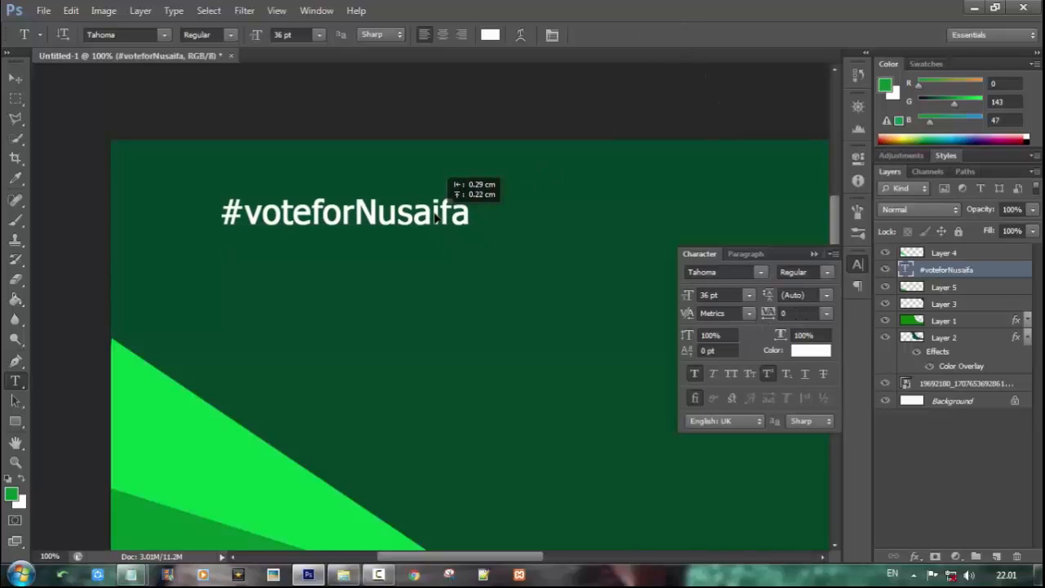
Preview the Election 2017 logo PNG in Windows Explorer and place it in the Photoshop banner
key(ctrl+minus)
key(ctrl+minus)
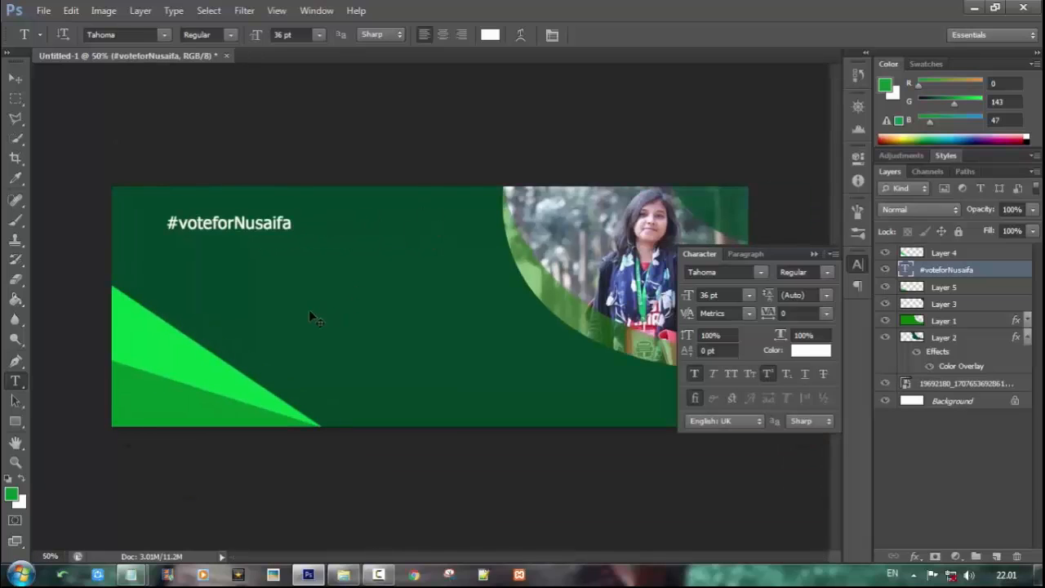
click(343, 574)
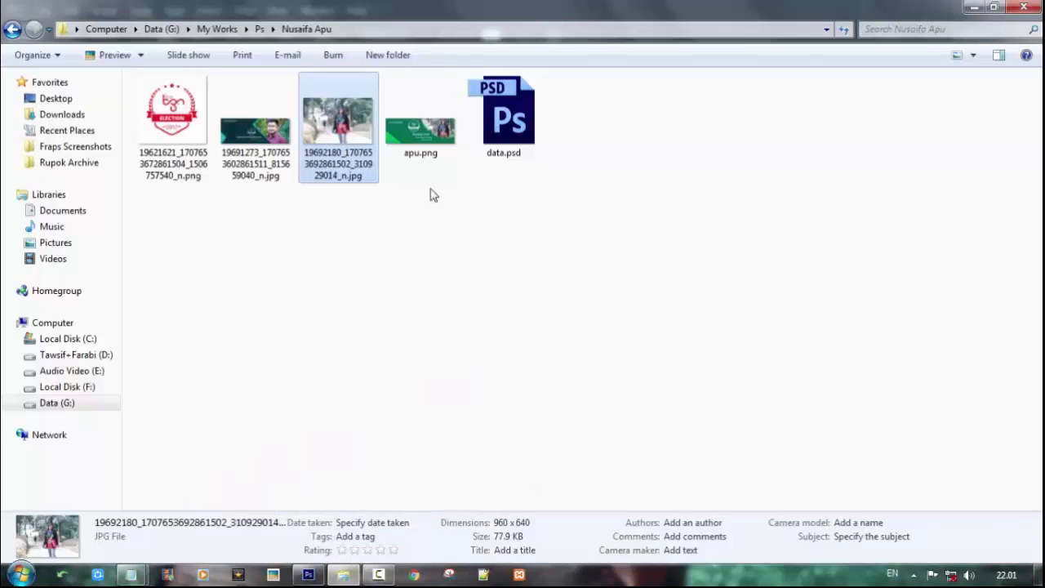
drag(172, 114, 171, 205)
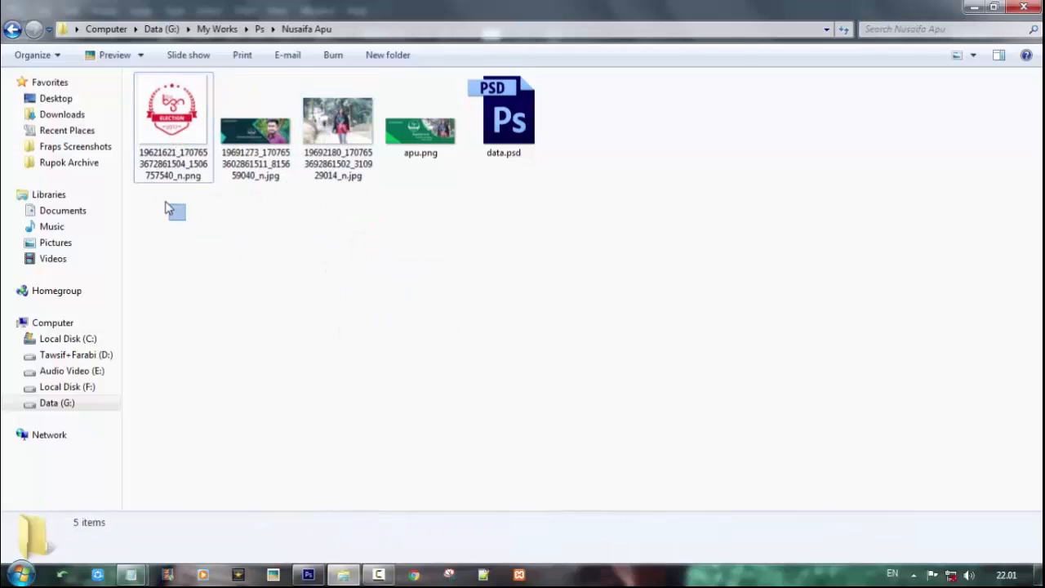
double_click(172, 142)
click(972, 36)
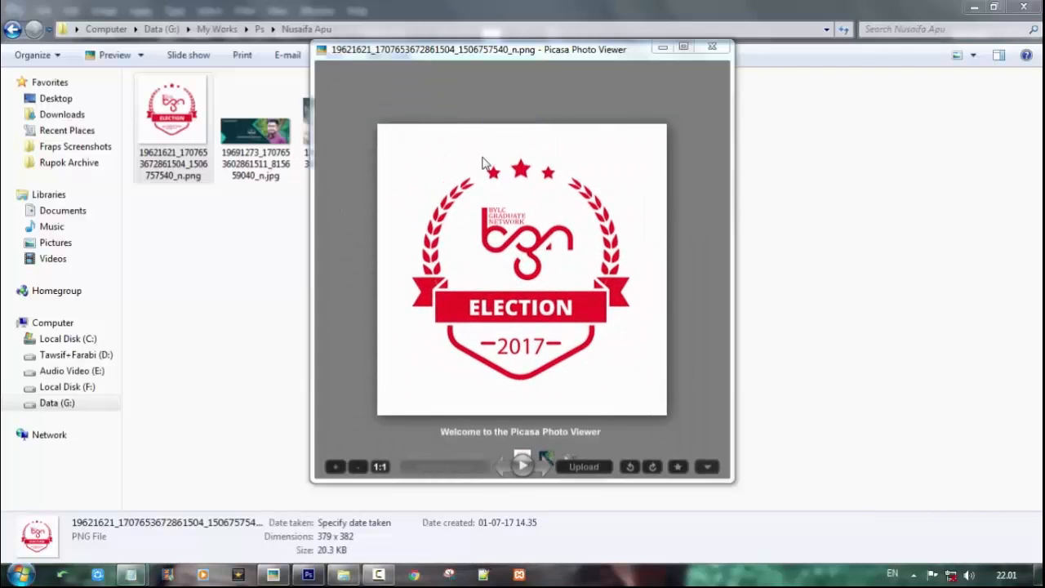
click(719, 51)
drag(172, 122, 388, 317)
Scale the placed logo down to about 53.4% and position it between the hashtag and the woman's photo
drag(548, 424, 523, 397)
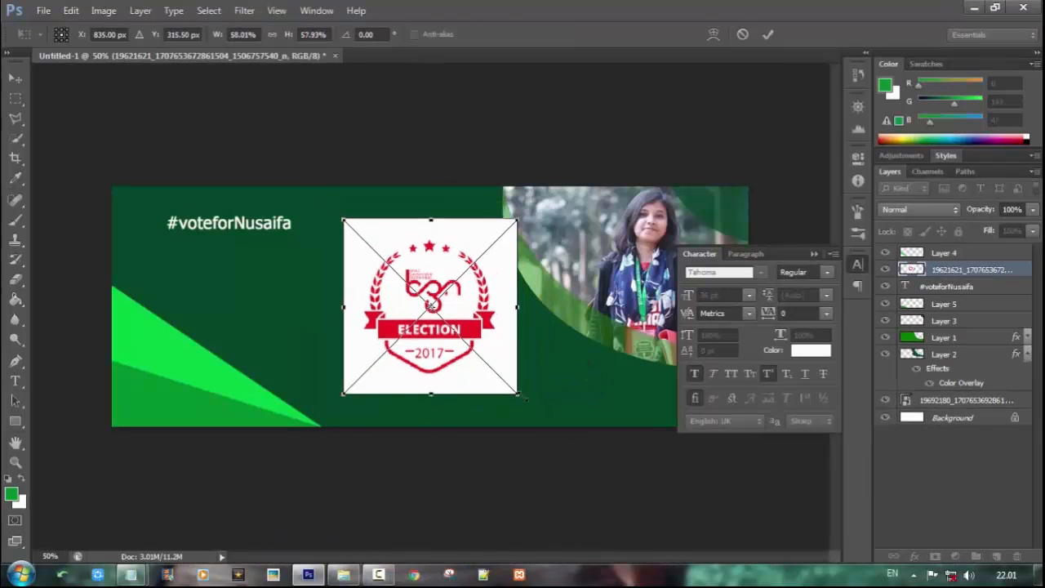
drag(442, 272, 419, 238)
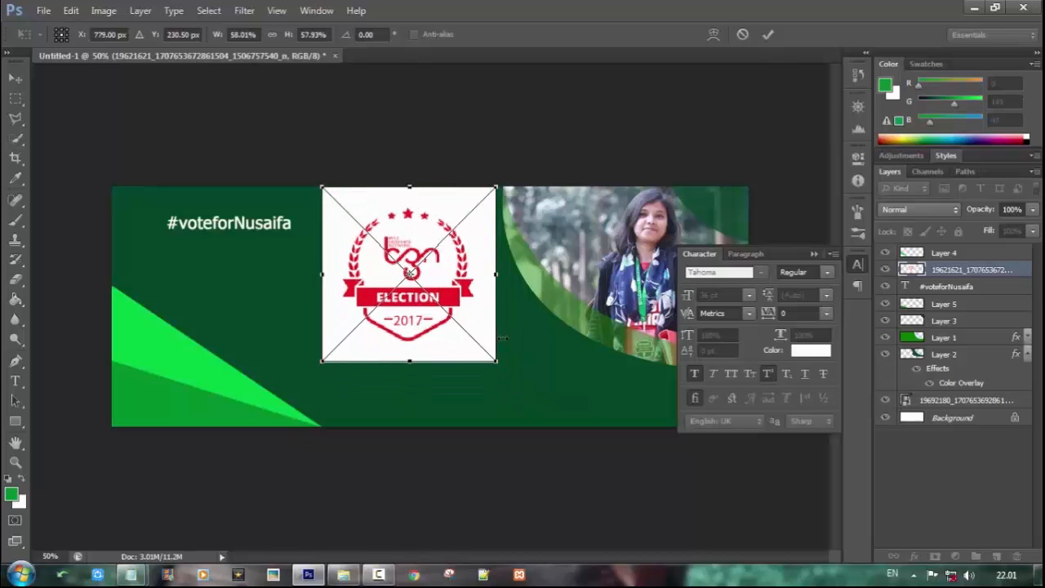
drag(487, 354, 484, 350)
click(766, 37)
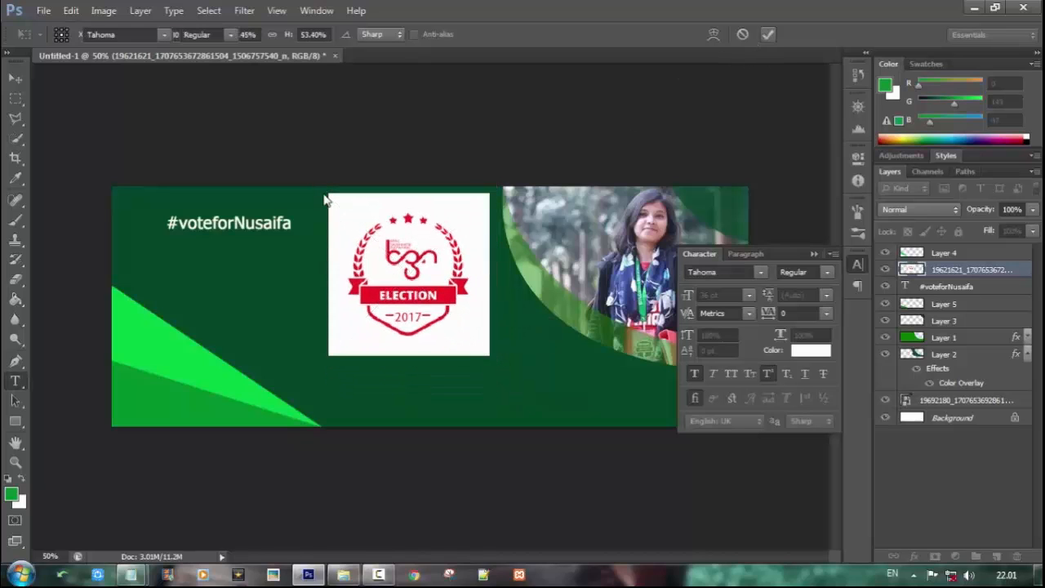
Draw a rectangular selection just around the logo's white square
key(ctrl+plus)
key(ctrl+plus)
key(ctrl+plus)
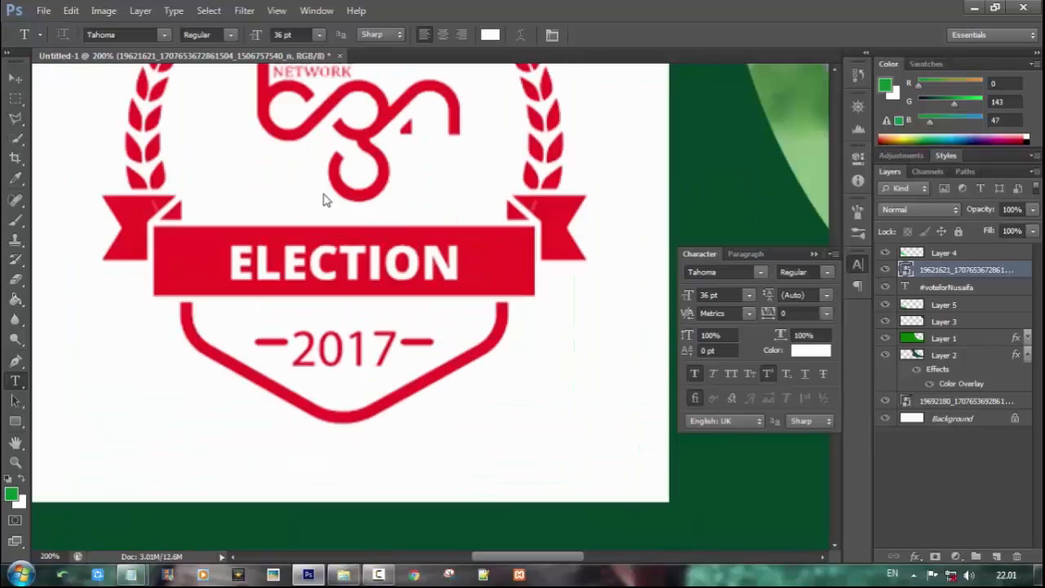
key(ctrl+minus)
scroll(338, 163, up, 1)
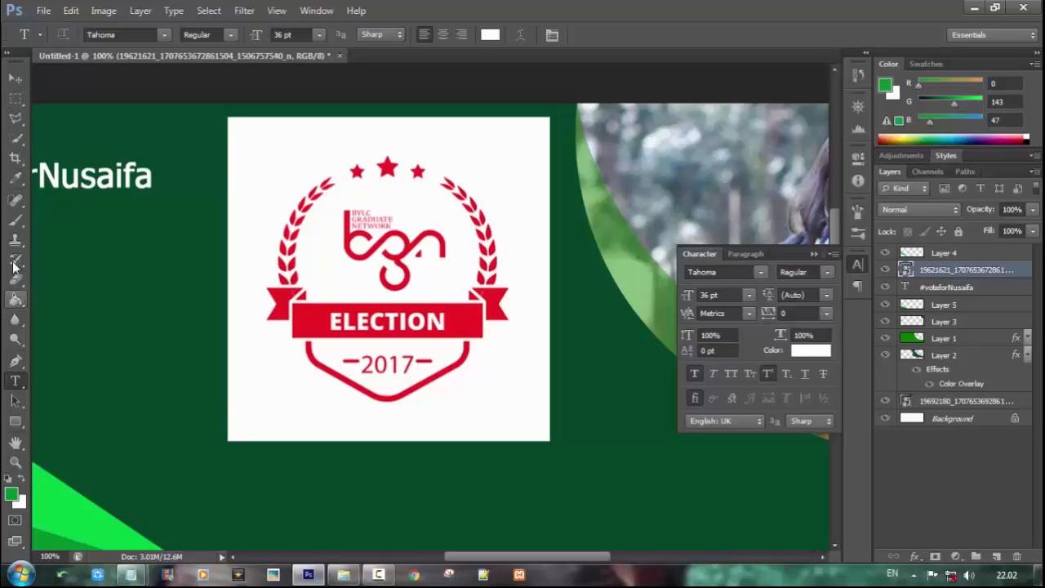
click(15, 99)
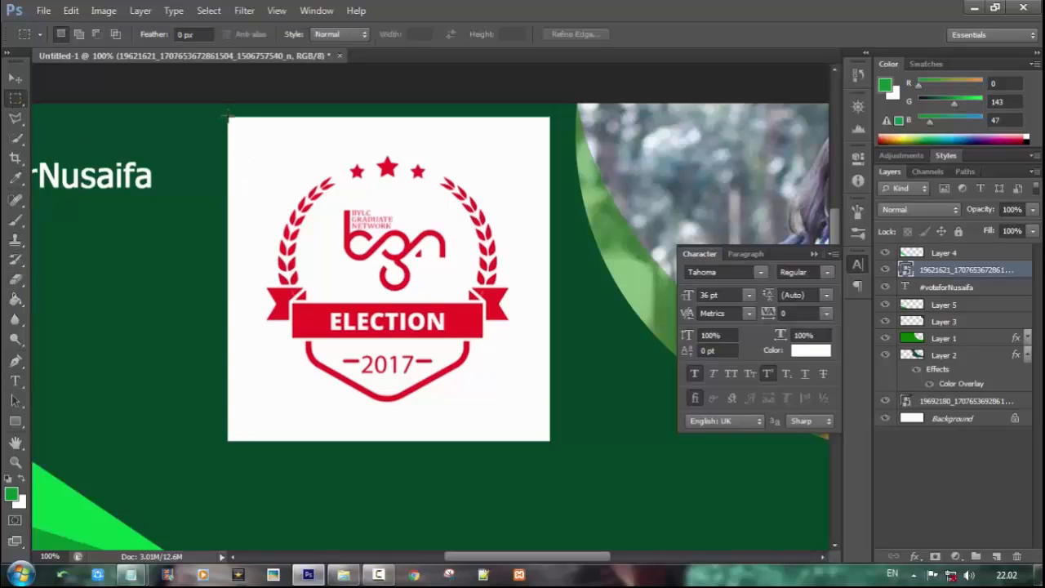
drag(220, 114, 553, 444)
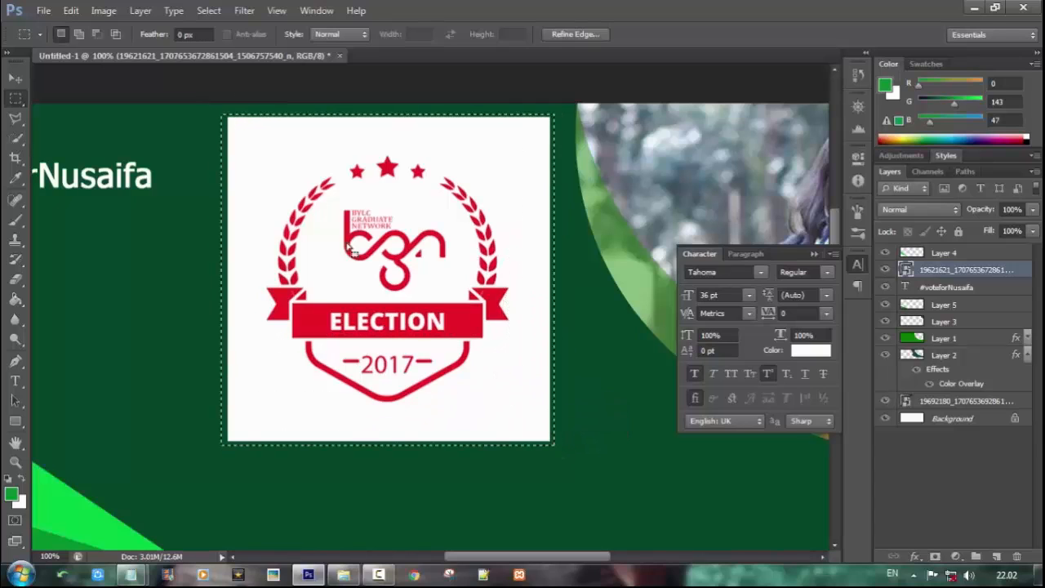
Select the logo's white areas with Color Range, sampling the white background at a fuzziness of 200
click(209, 10)
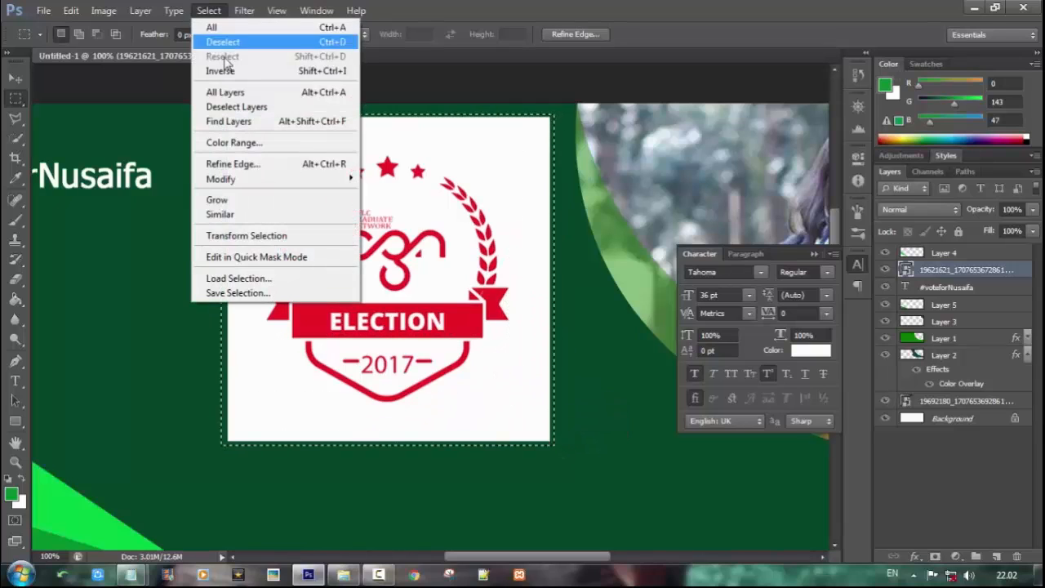
click(272, 145)
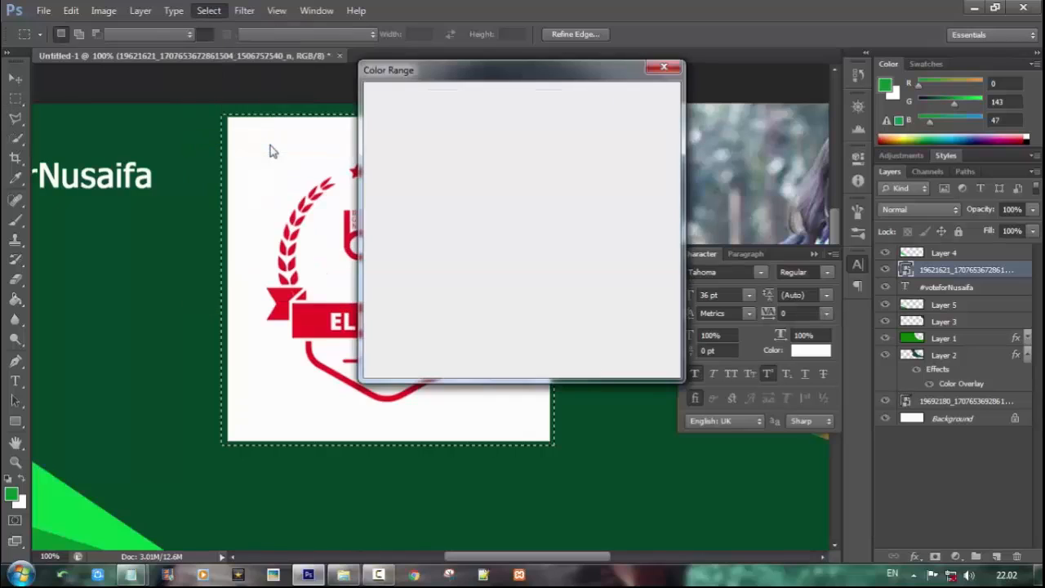
click(265, 205)
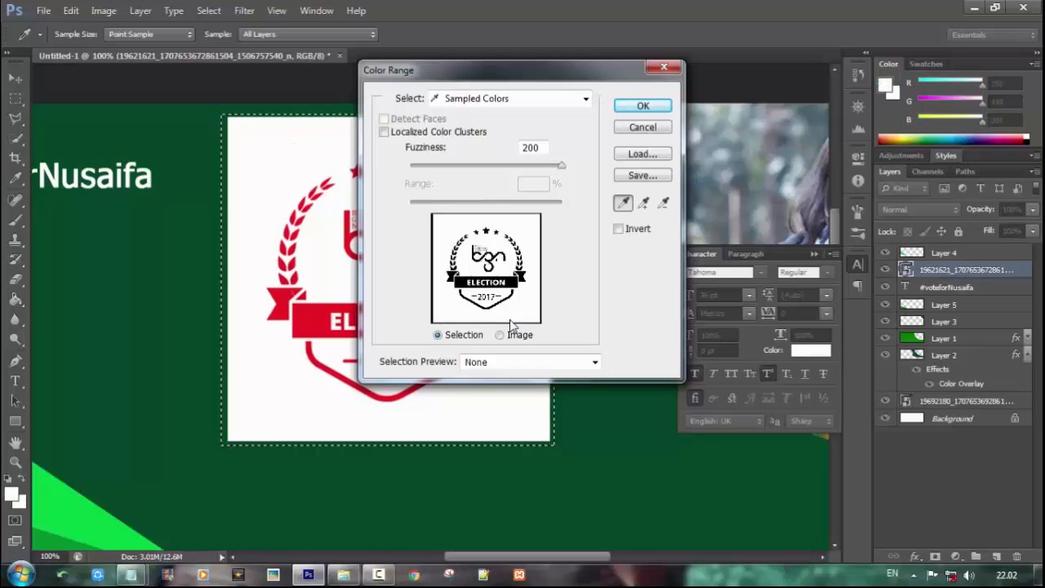
drag(562, 170, 618, 186)
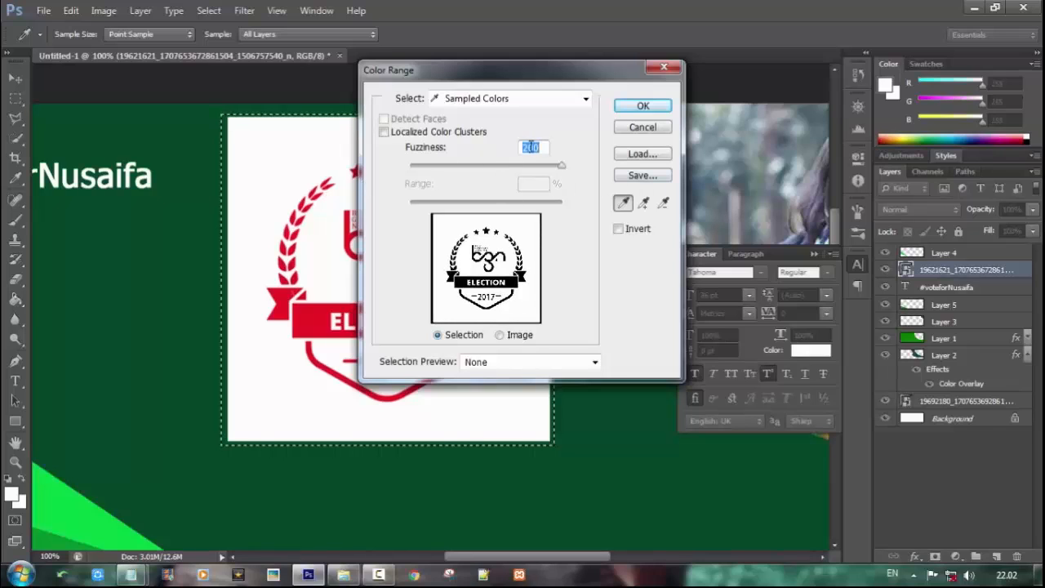
click(501, 335)
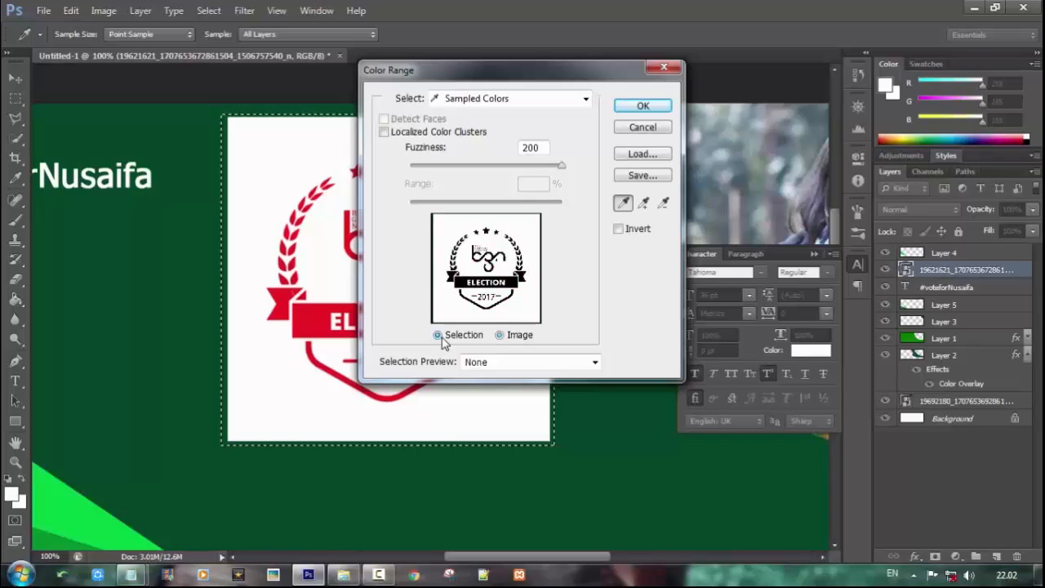
click(643, 105)
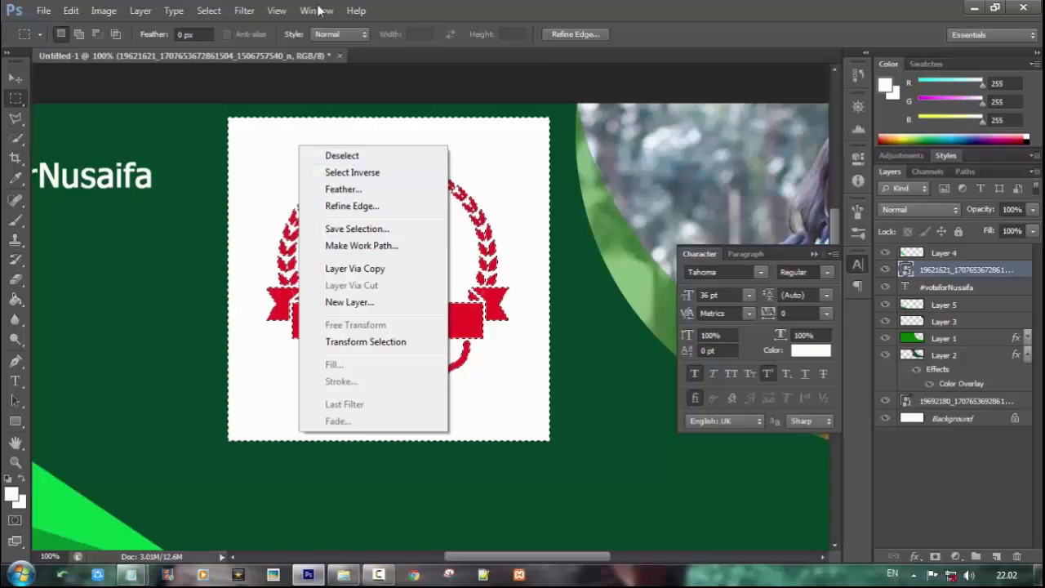
click(443, 6)
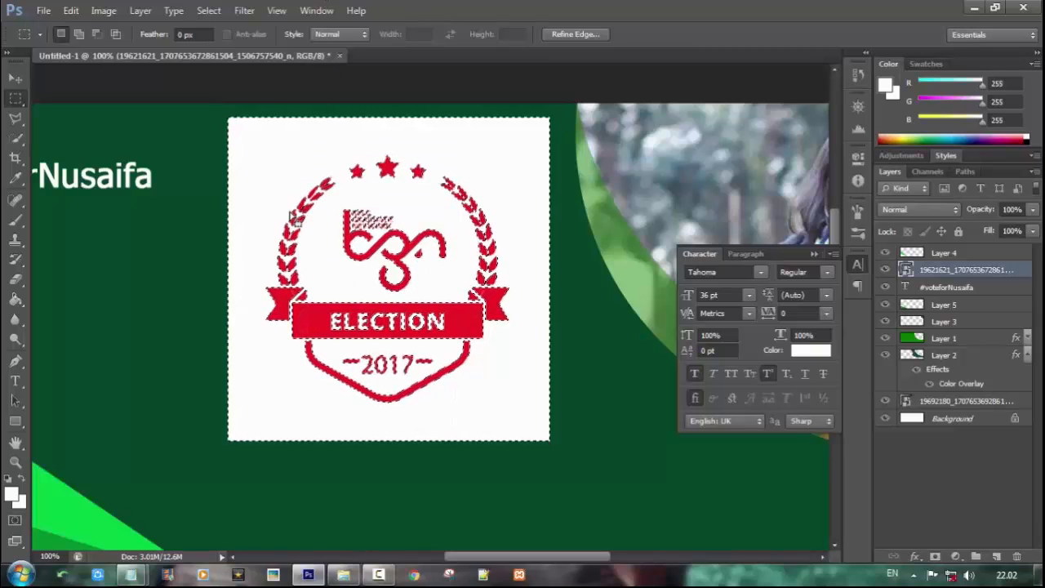
Rasterize the Election 2017 logo layer so that its pixels can be edited
key(Delete)
click(536, 230)
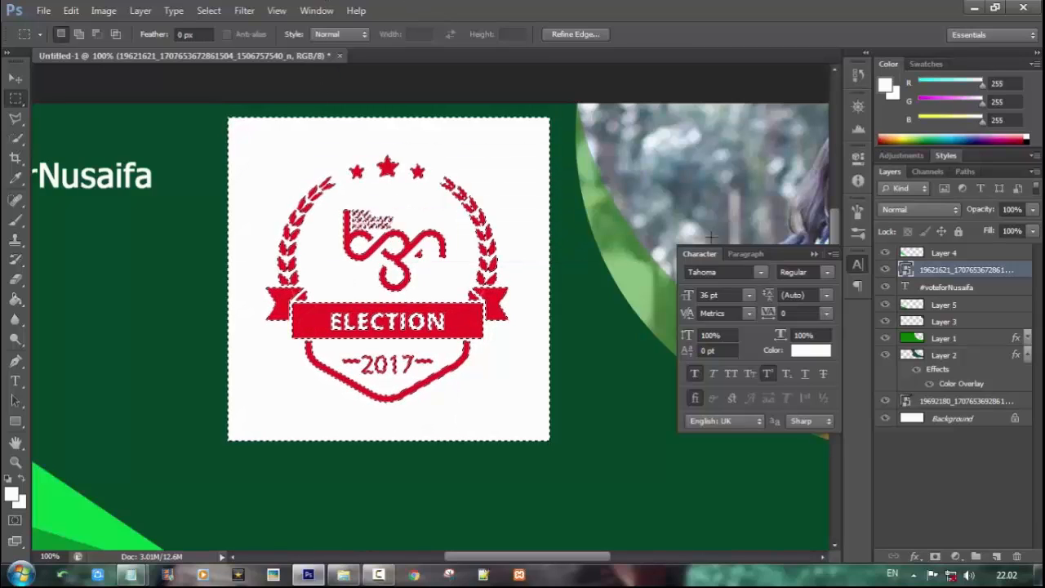
double_click(978, 270)
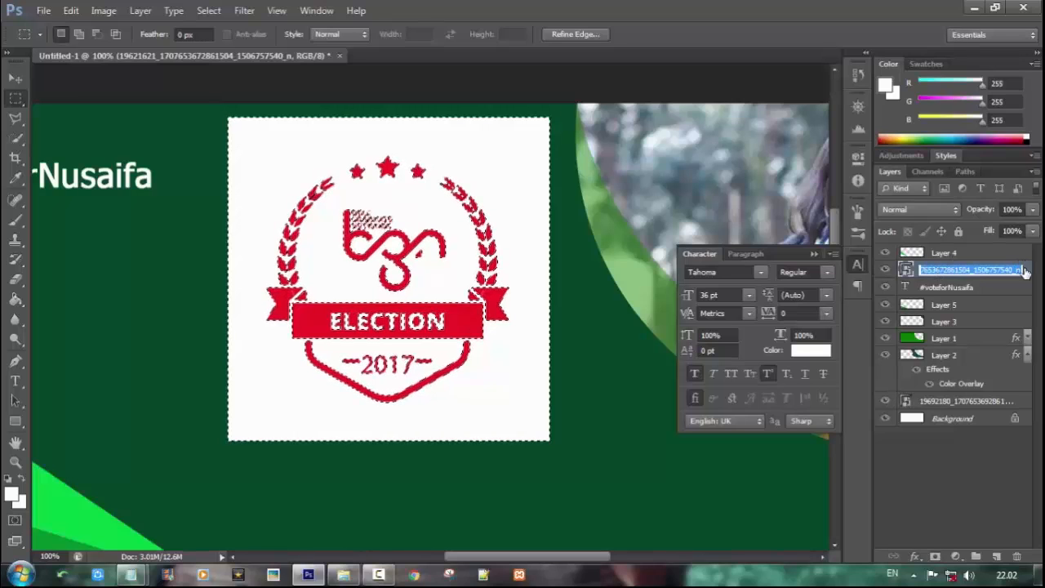
click(907, 271)
right_click(935, 276)
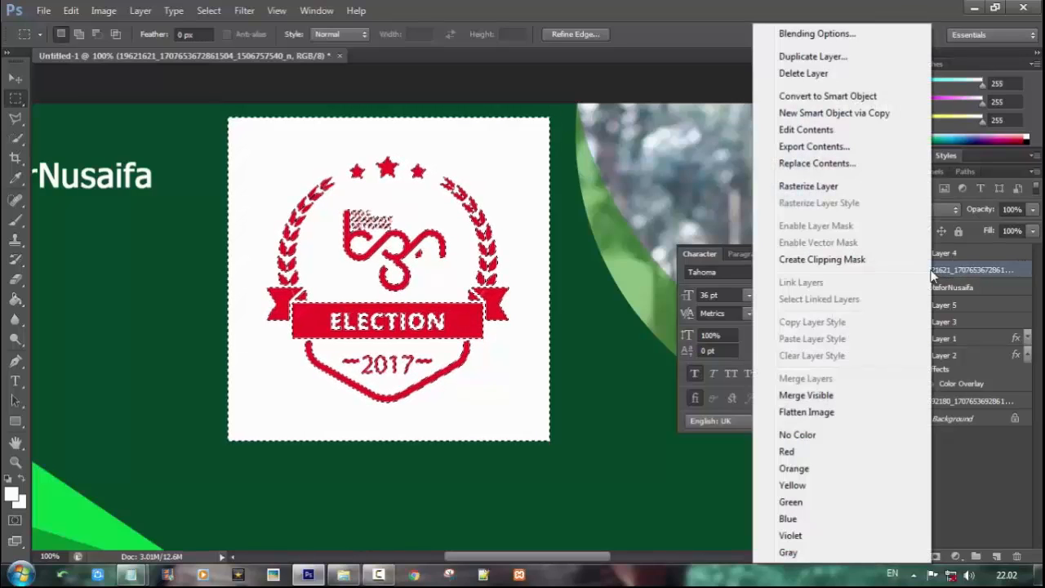
click(825, 187)
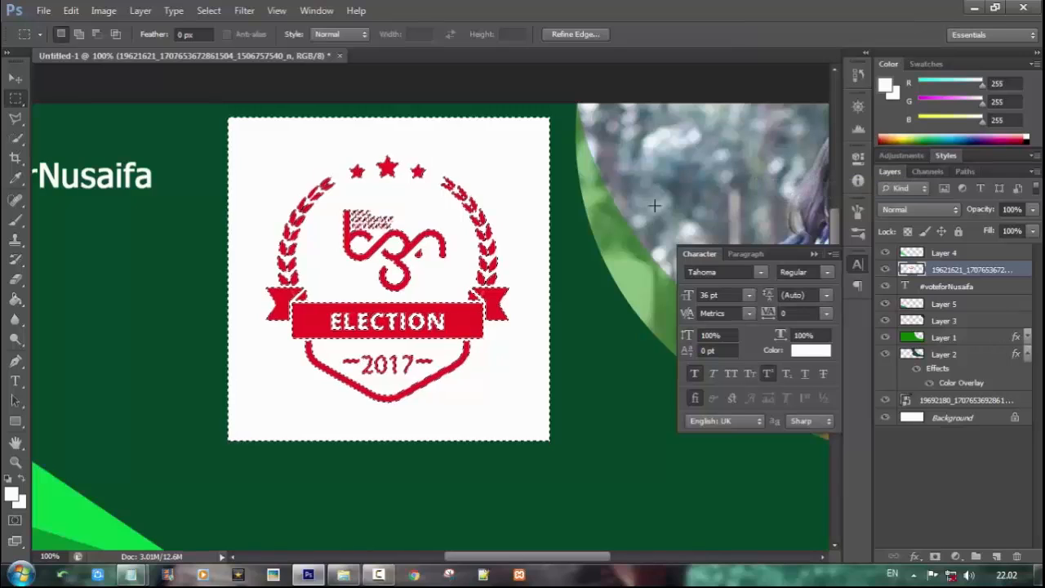
Delete the selected white areas from the logo and clear the selection
key(Delete)
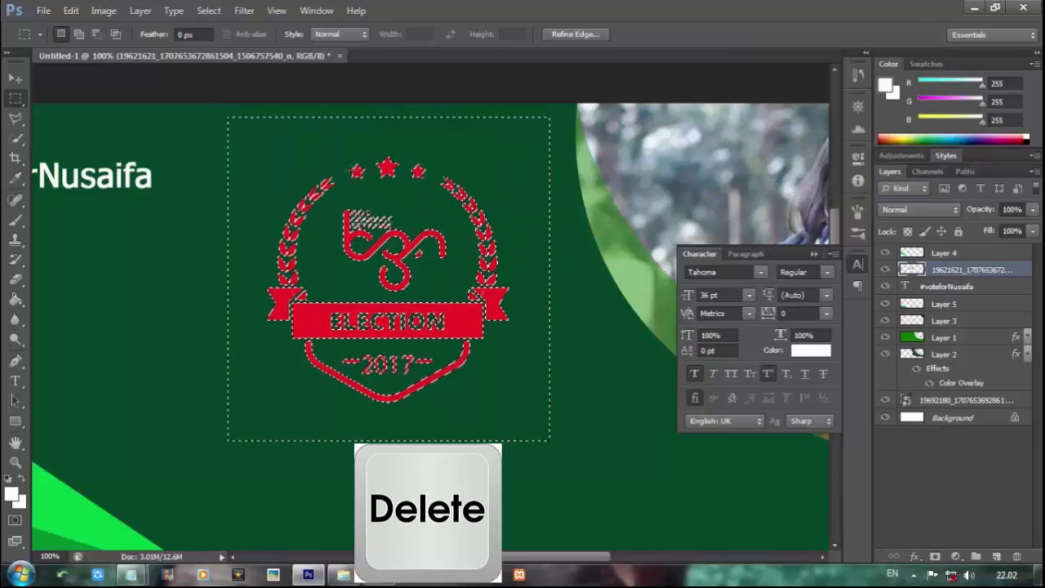
right_click(294, 145)
click(337, 154)
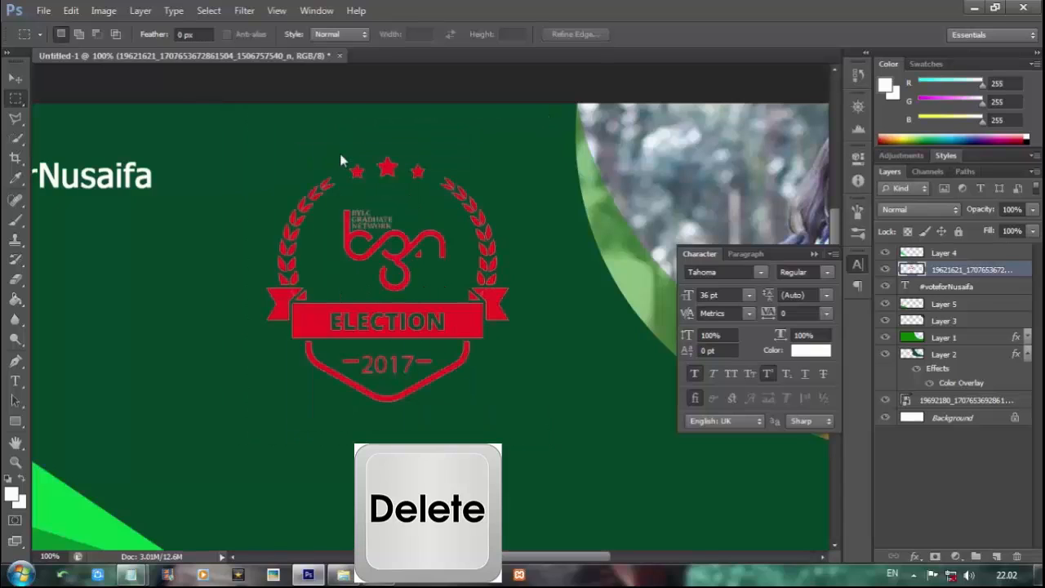
Apply a white (ffffff) Color Overlay to the logo and move it slightly up and to the left
click(914, 556)
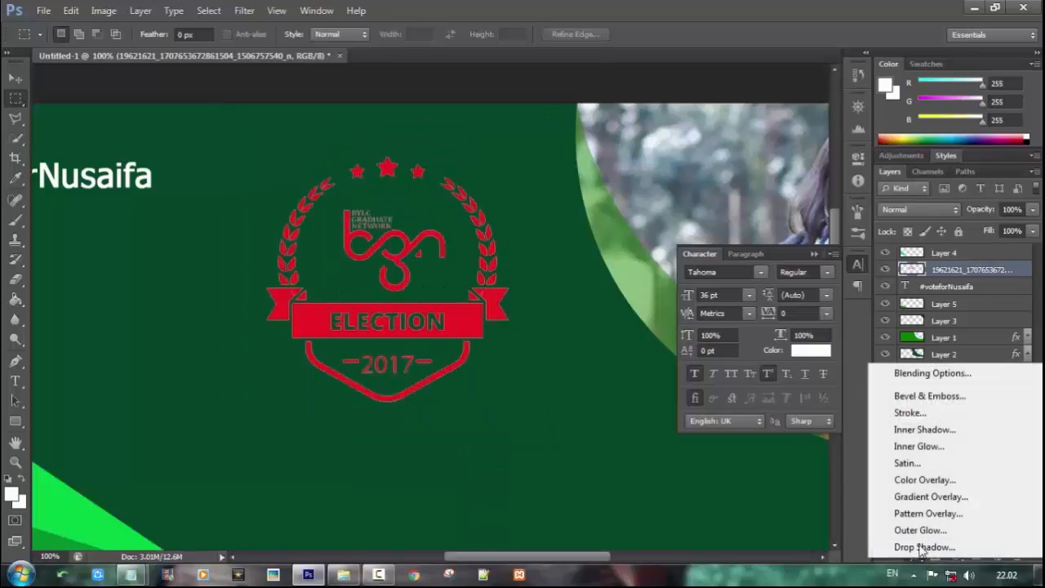
click(913, 478)
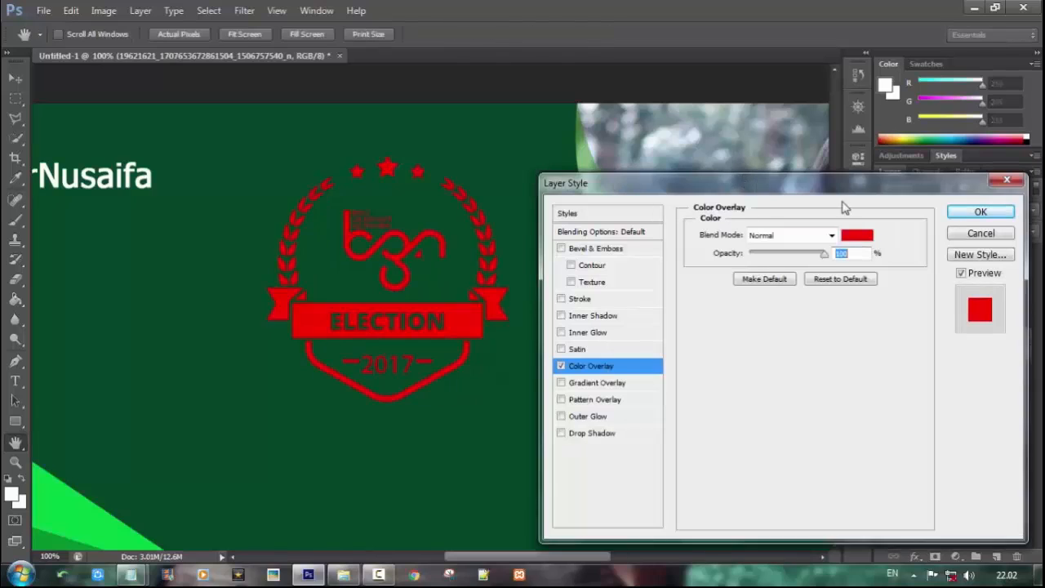
click(857, 236)
click(517, 134)
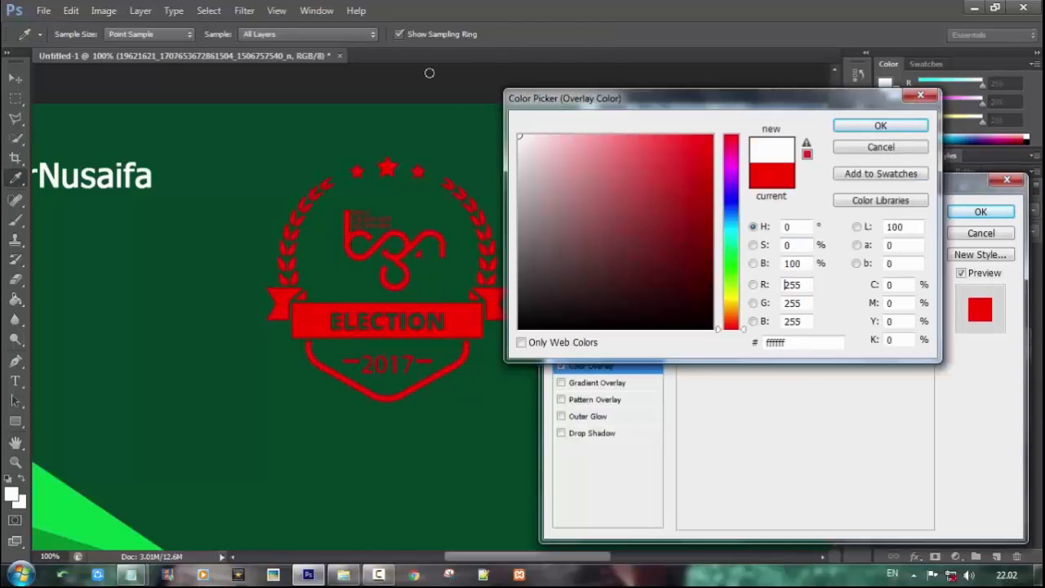
click(881, 125)
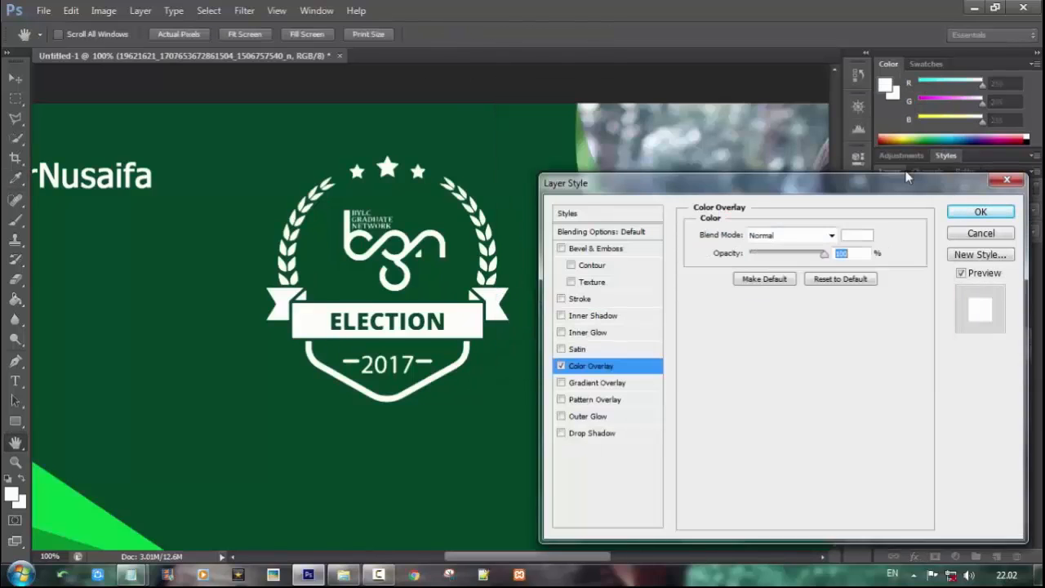
click(992, 212)
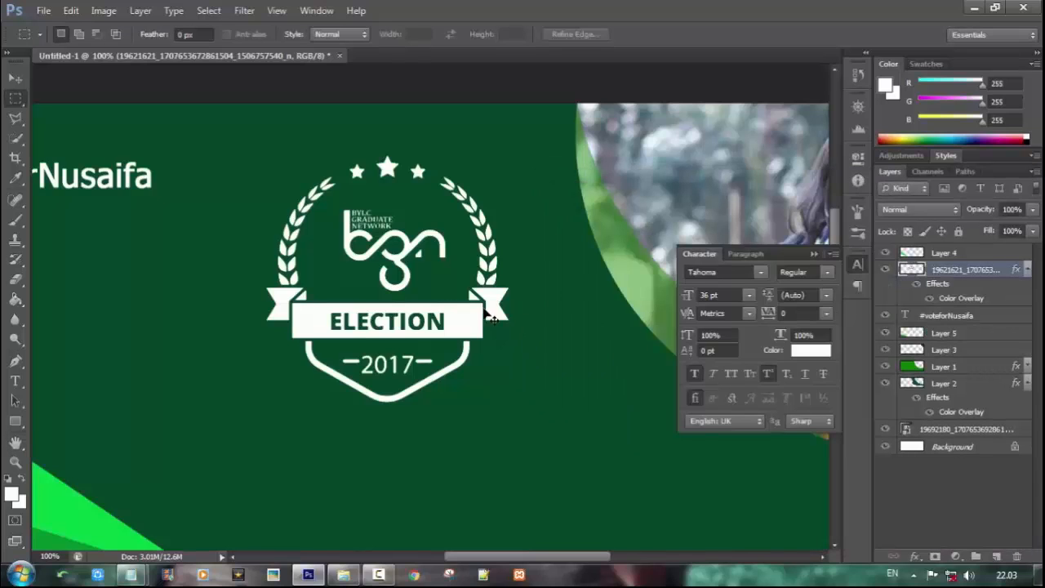
drag(487, 319, 465, 309)
key(ctrl+minus)
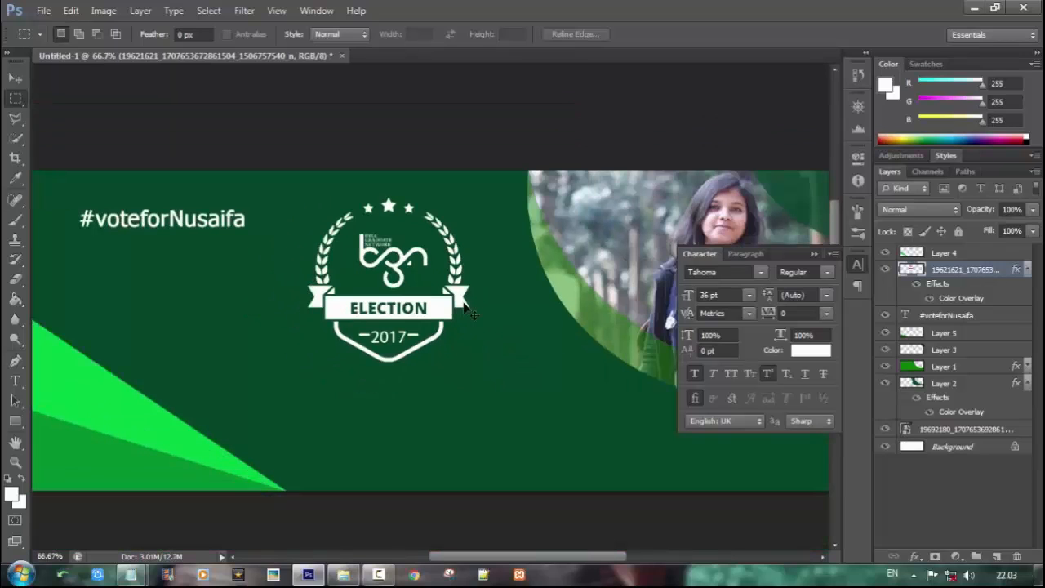
Add the candidate's full name as white 44 pt Tahoma text just below and to the right of the logo
click(14, 379)
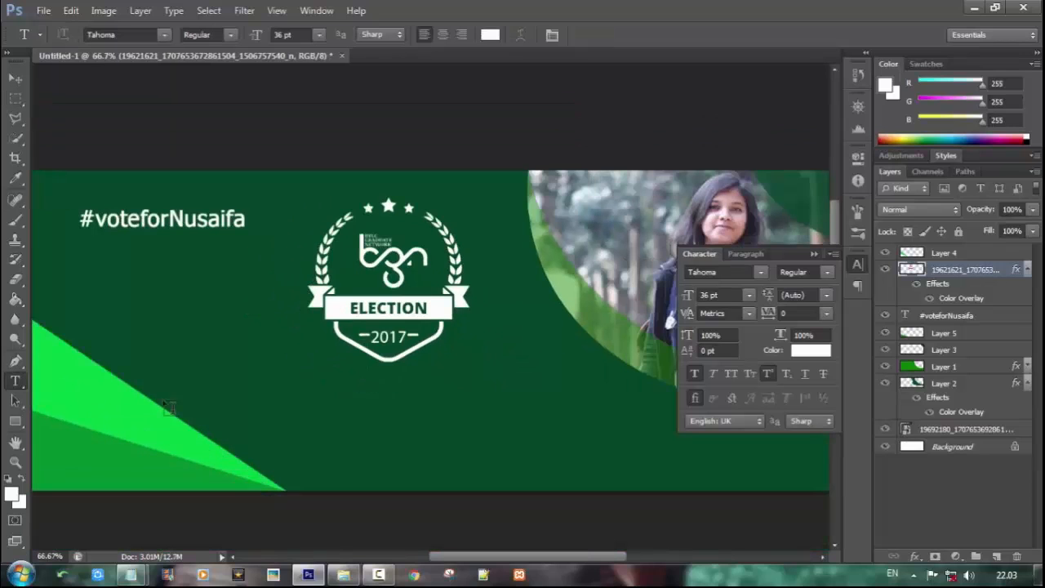
click(463, 390)
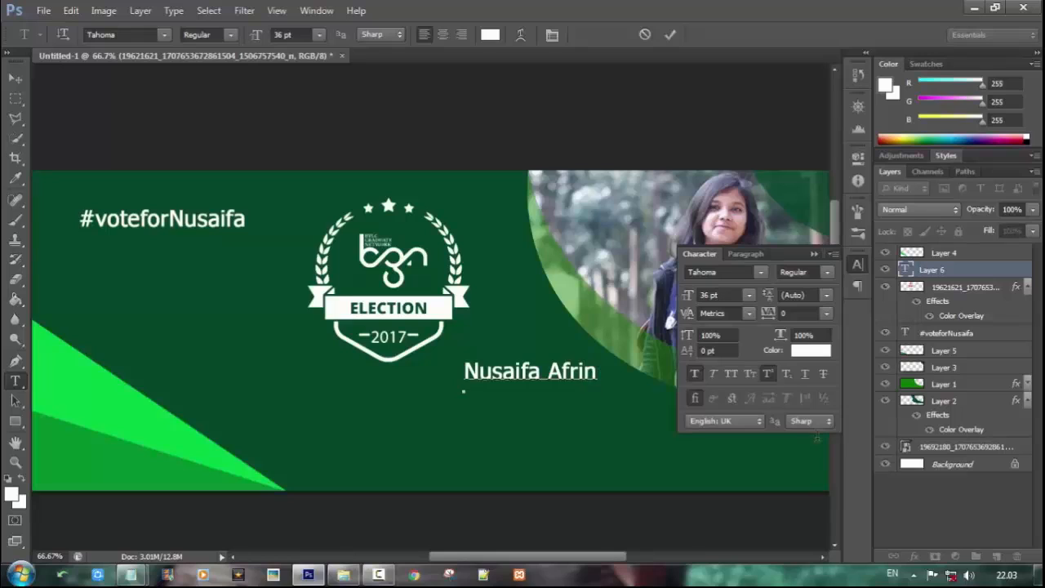
key(ctrl+a)
key(ctrl+shift+period)
key(ctrl+shift+period)
key(ctrl+shift+period)
key(ctrl+shift+period)
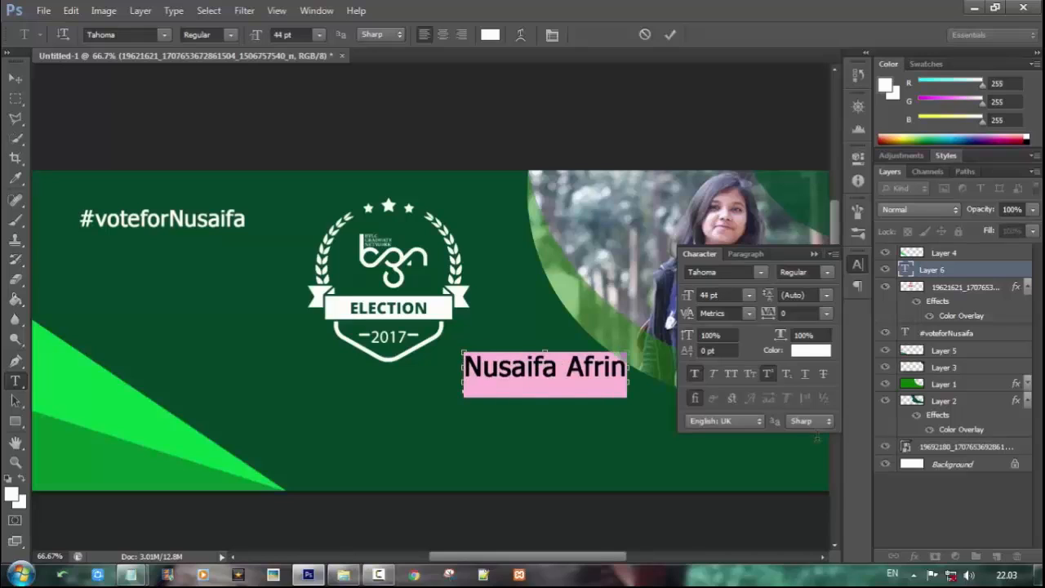
drag(615, 369, 570, 382)
click(670, 35)
Move the logo down and to the left, and place the candidate's name beside the logo's lower right edge
click(951, 290)
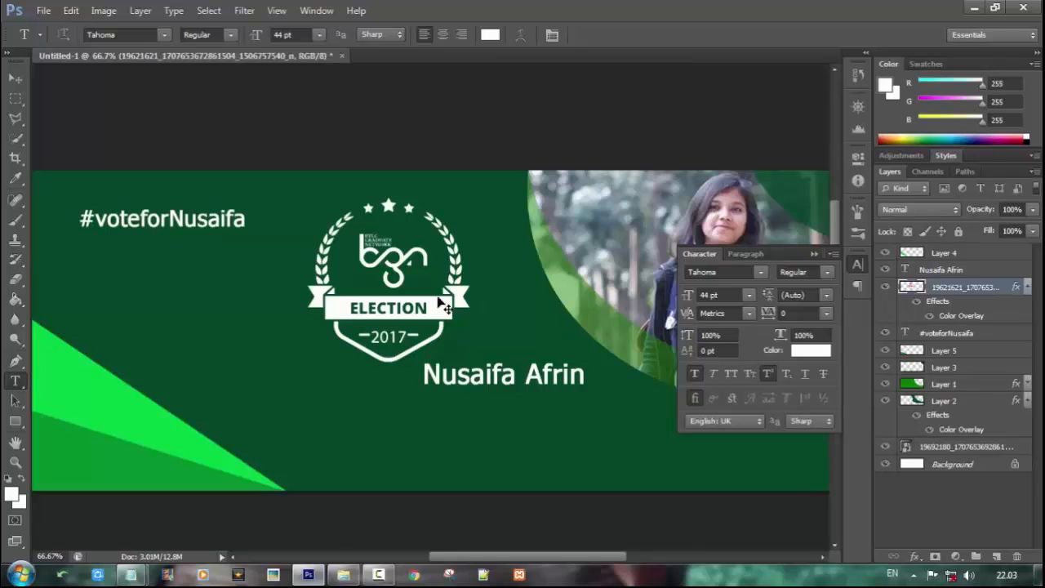
drag(445, 305, 385, 338)
click(951, 272)
drag(512, 383, 495, 370)
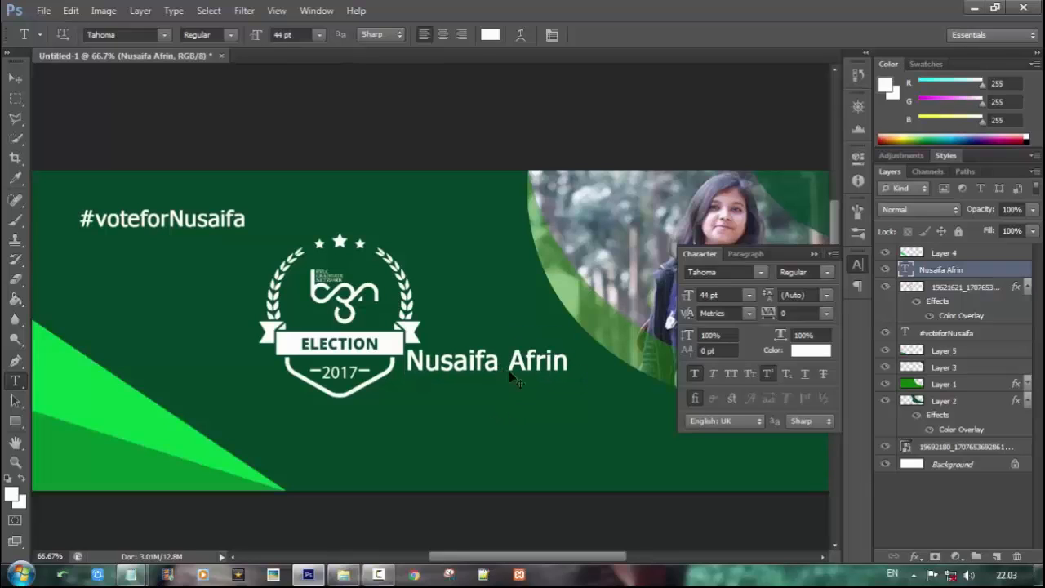
Start a new text line below the candidate's name and set its font to Agency FB
click(438, 398)
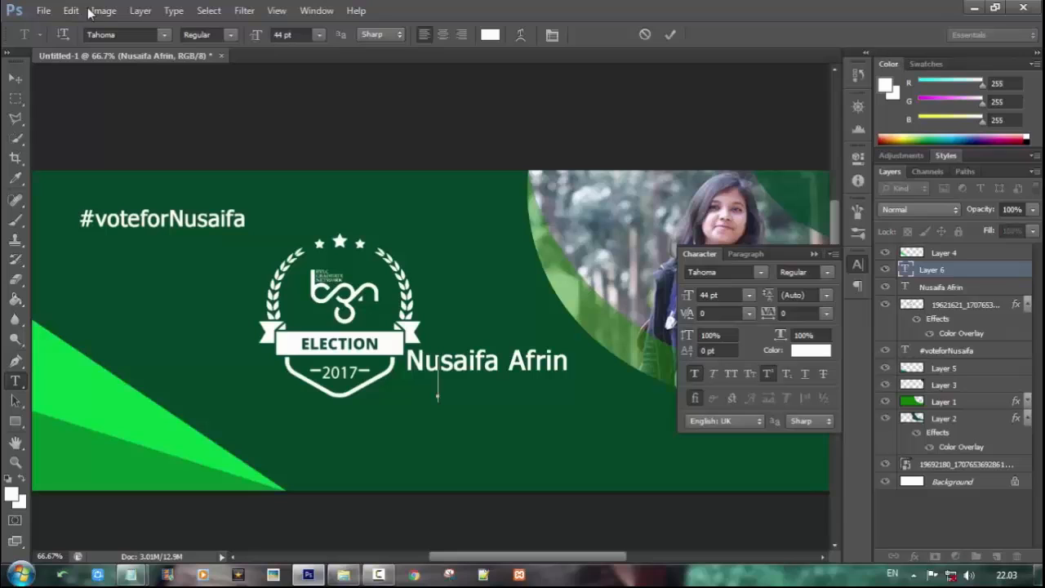
click(165, 35)
scroll(172, 129, up, 2)
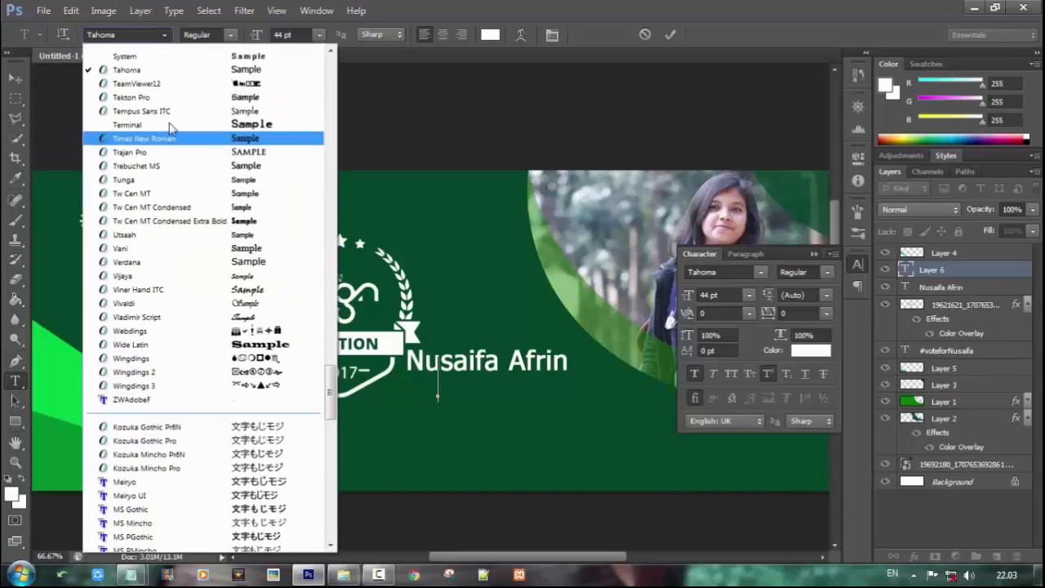
scroll(175, 163, up, 20)
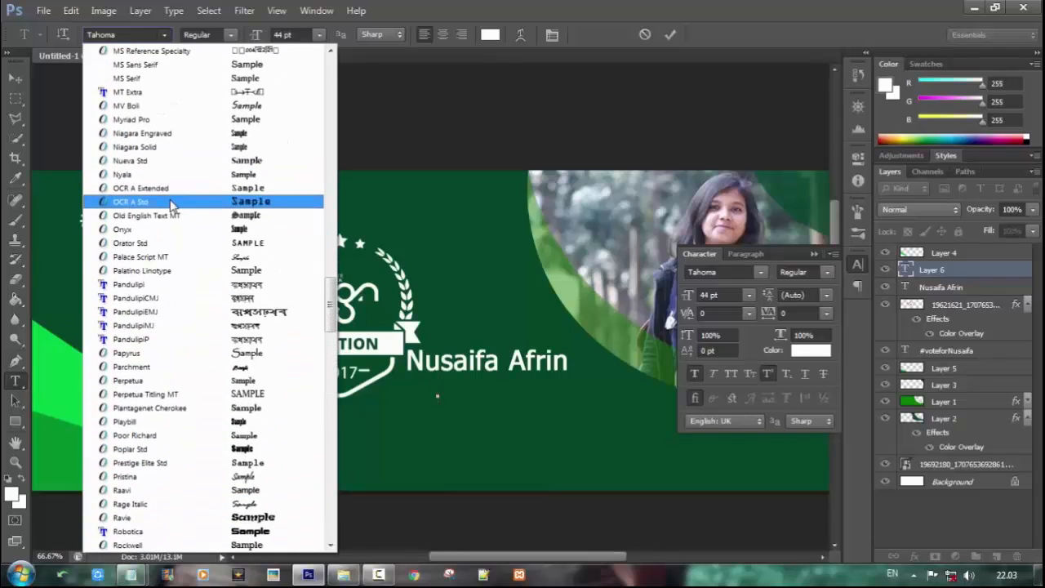
scroll(171, 204, up, 15)
scroll(171, 202, up, 6)
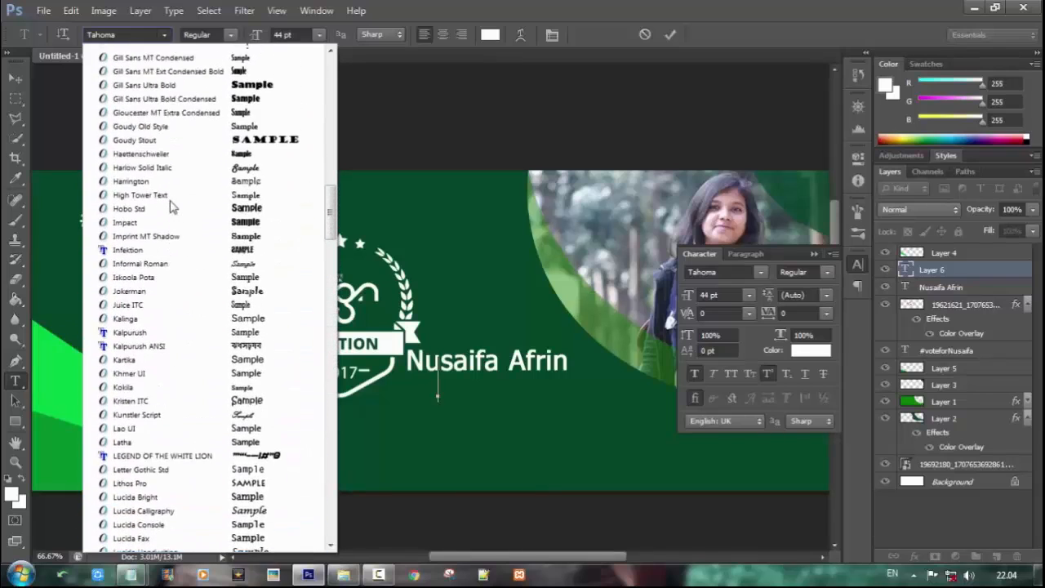
drag(330, 224, 330, 65)
click(158, 54)
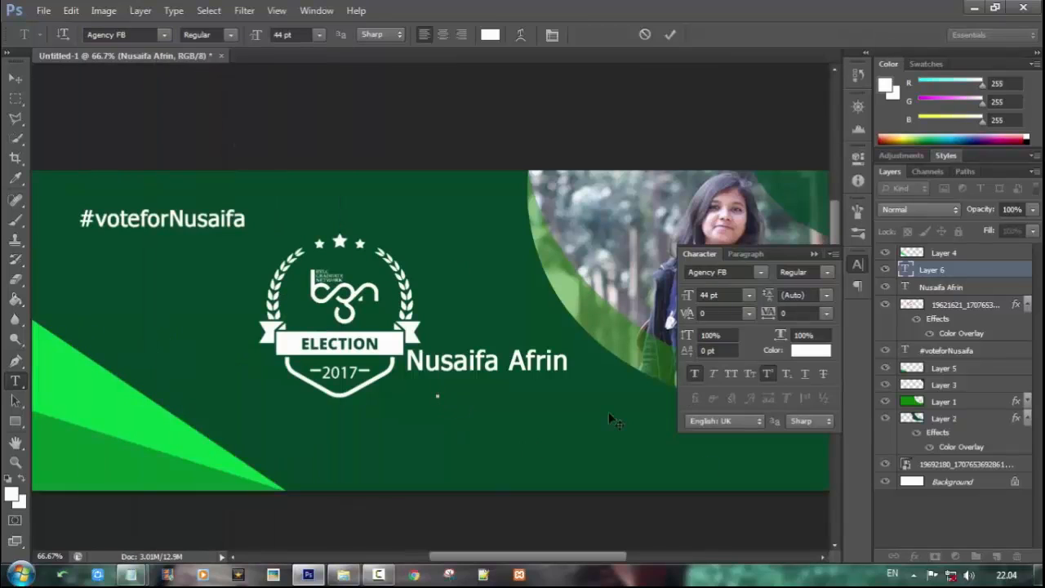
Enter "Admin & Finance Executive" as the role line and reduce its size to 34 pt
text(A)
scroll(699, 463, left, 3)
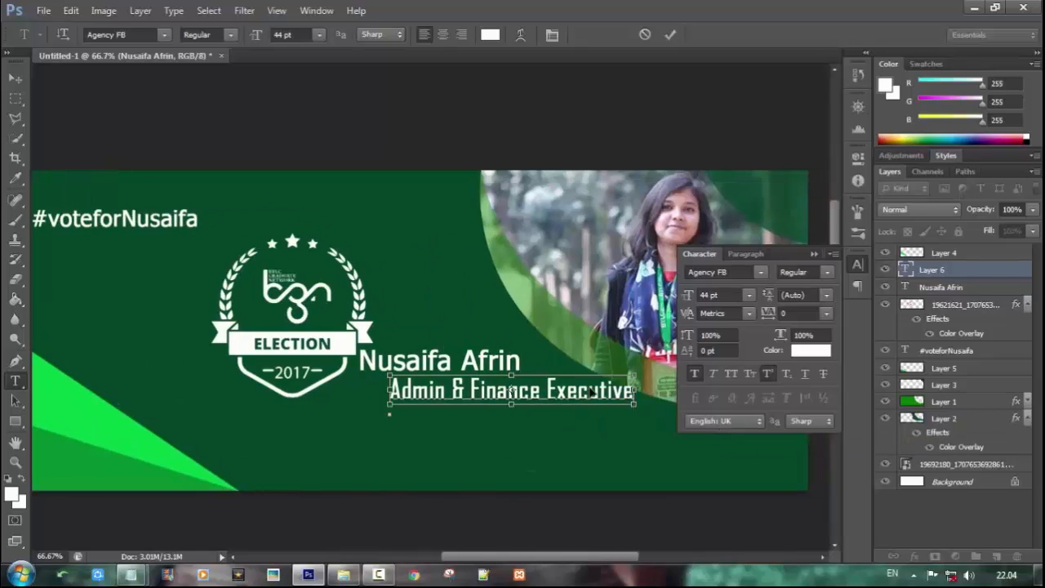
drag(385, 401, 625, 402)
key(ctrl+shift+comma)
key(ctrl+shift+comma)
key(ctrl+shift+comma)
key(ctrl+shift+comma)
key(ctrl+shift+comma)
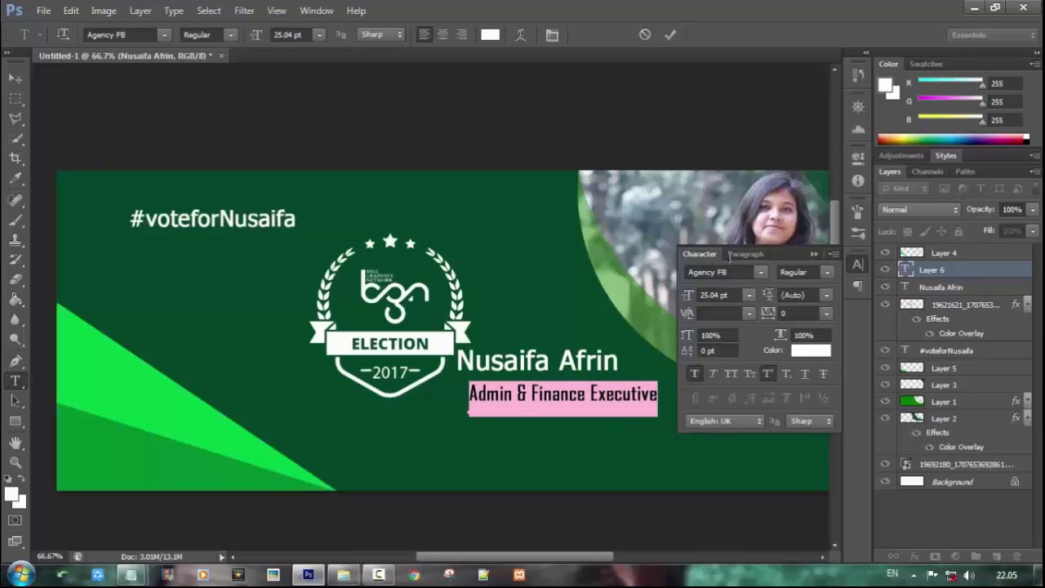
key(ctrl+Return)
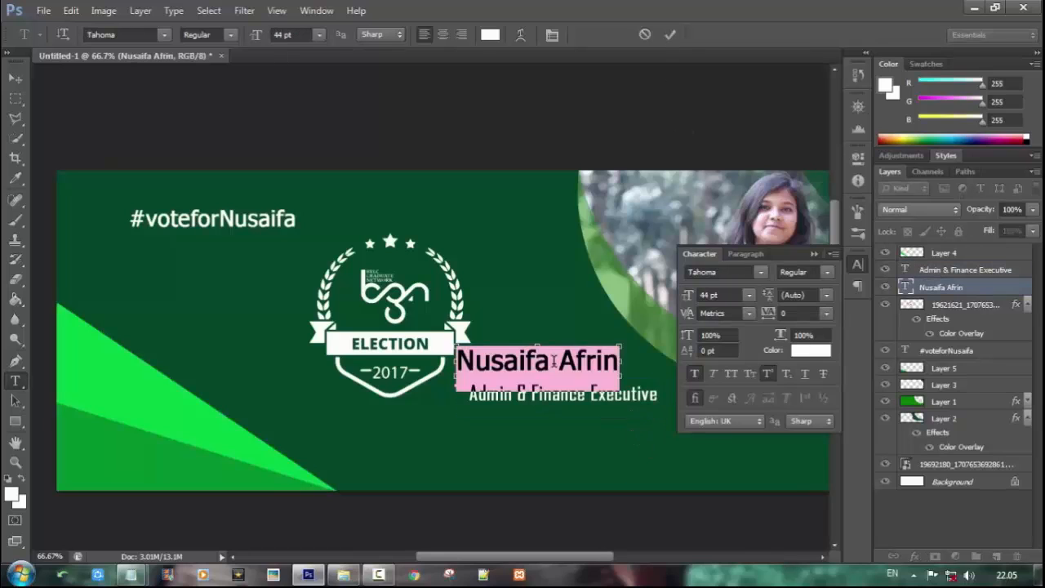
Enlarge the candidate's name to 54 pt and align it with the role line beneath it
key(ctrl+shift+period)
key(ctrl+shift+period)
drag(564, 330, 568, 335)
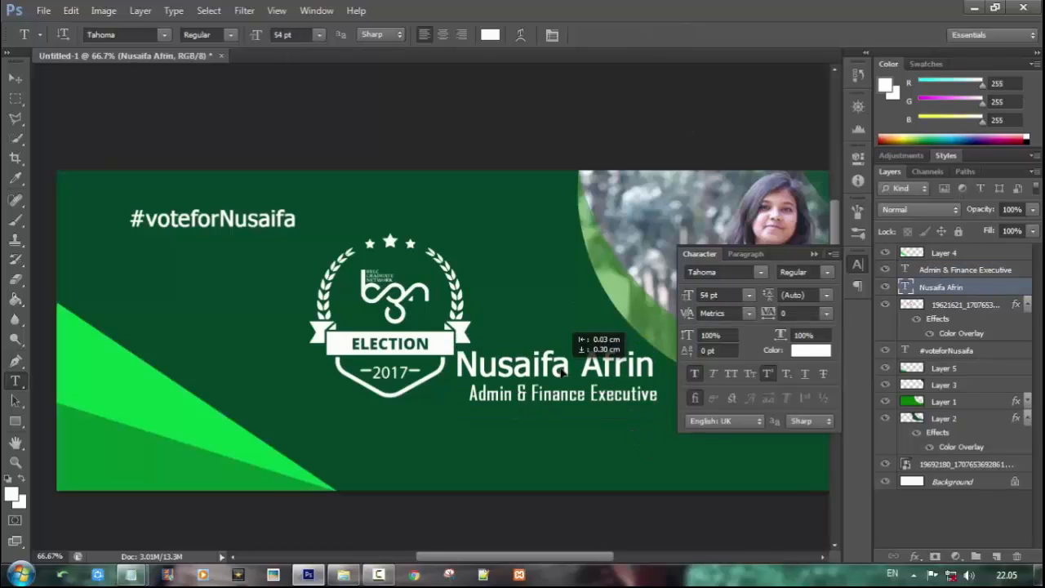
click(667, 35)
drag(605, 401, 603, 404)
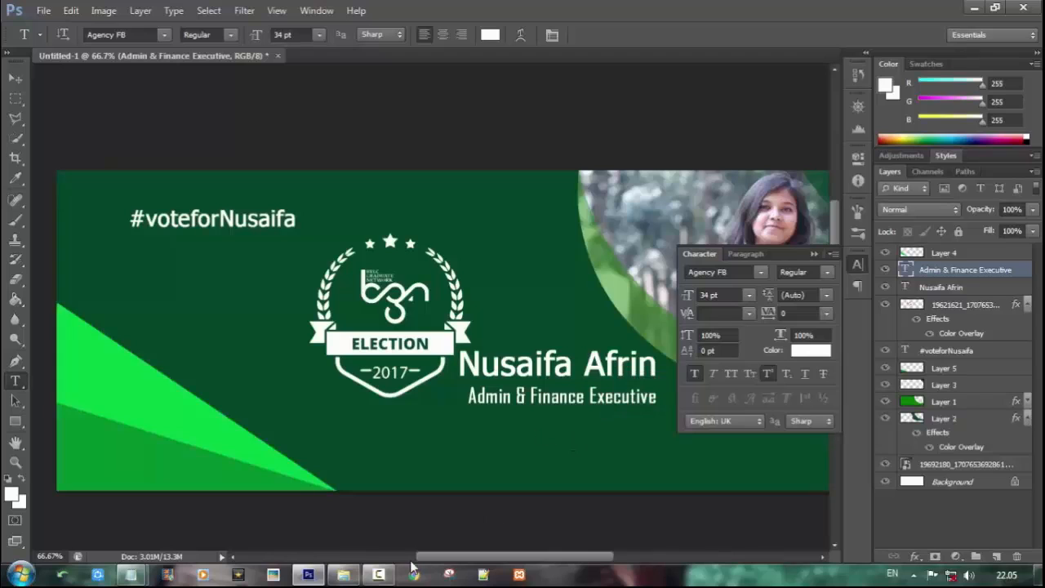
Add "BGN Election 2017" in 34 pt Agency FB and position it below the role line, toward its right end
click(501, 430)
scroll(637, 499, up, 2)
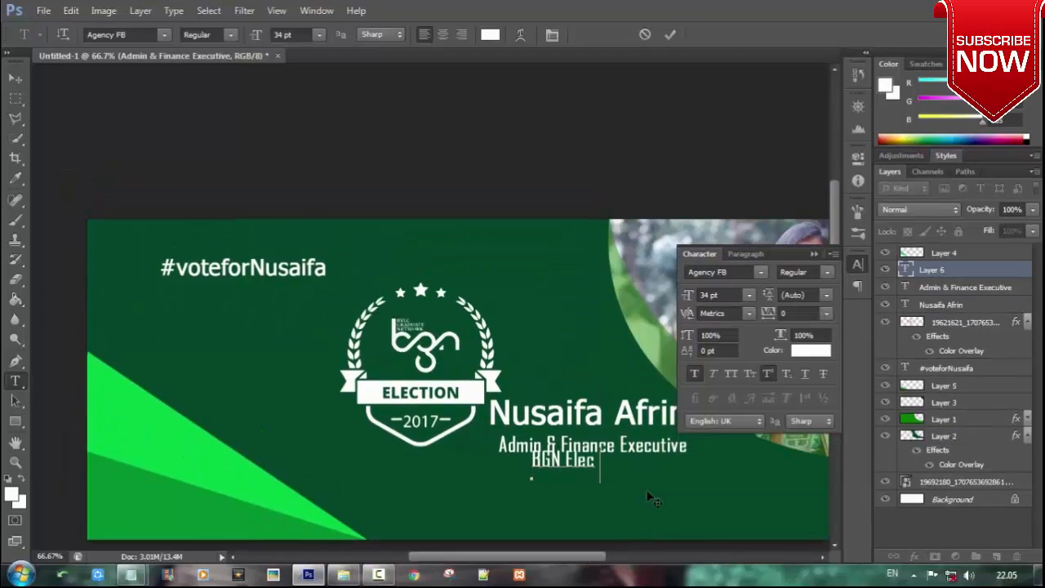
click(668, 35)
drag(642, 462, 677, 473)
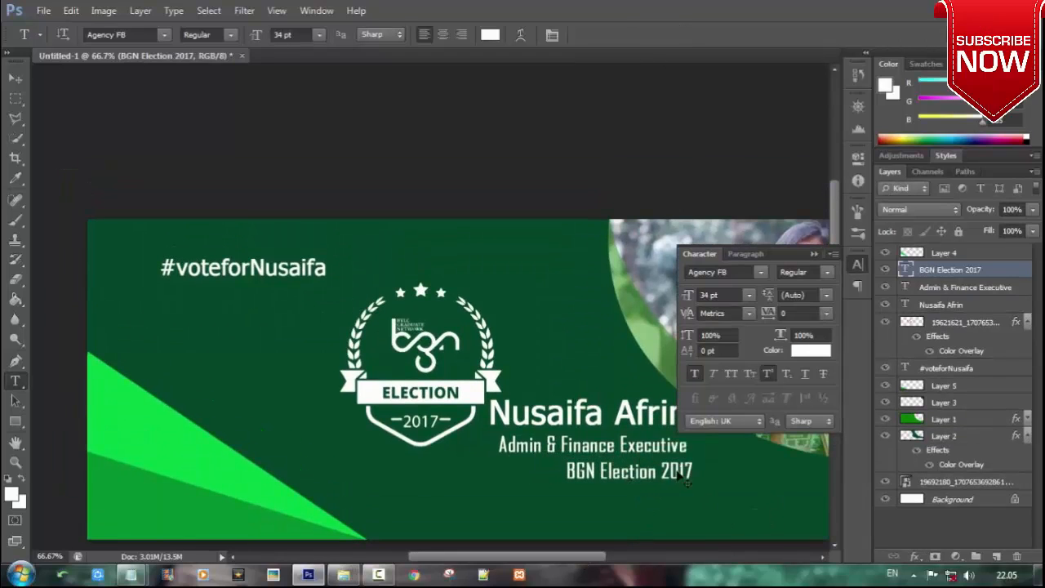
click(814, 254)
key(ctrl+minus)
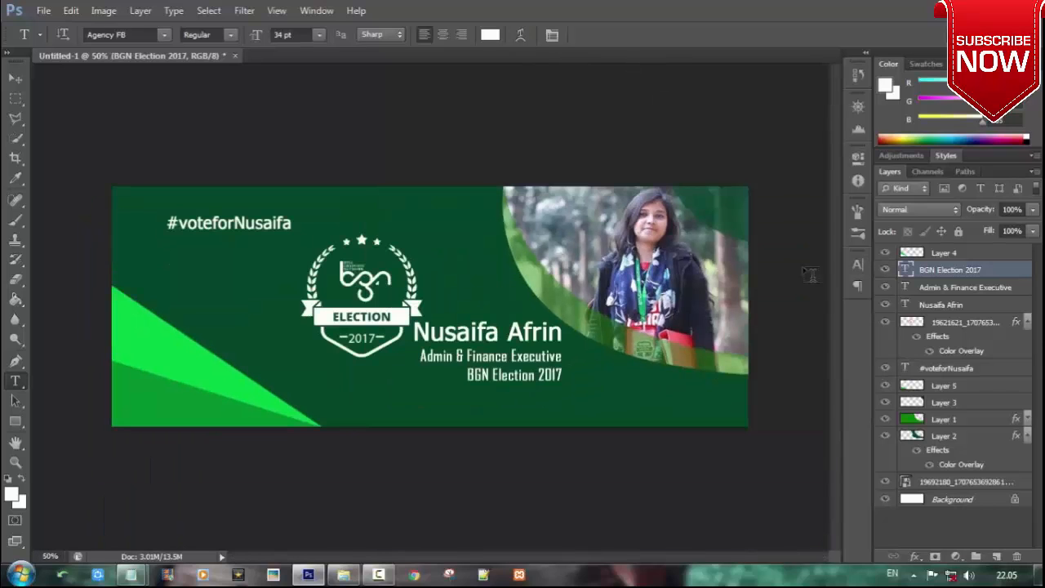
Save a PNG copy of the finished banner to the Desktop
click(44, 10)
click(74, 195)
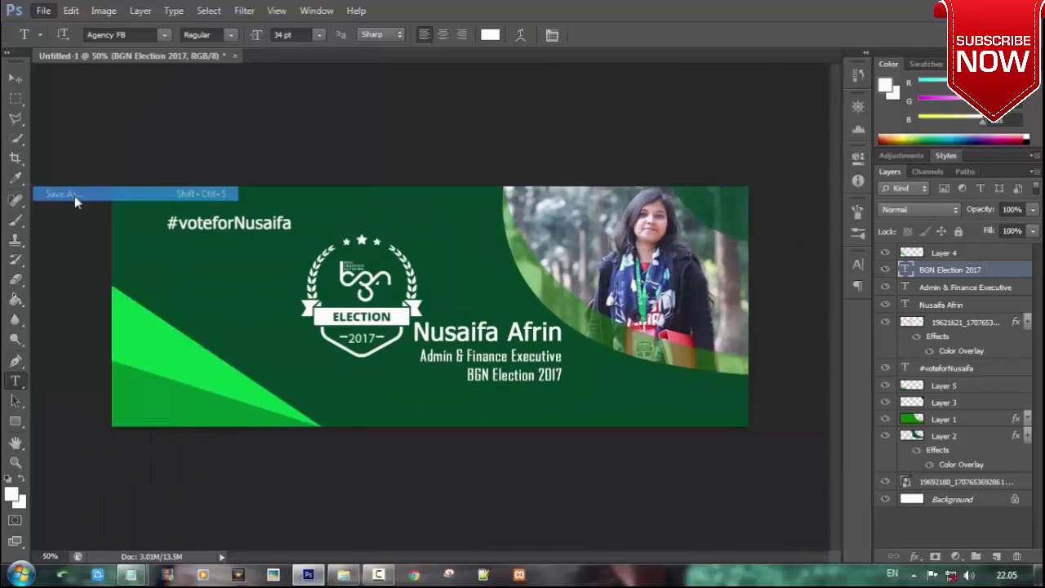
click(561, 323)
click(490, 494)
click(347, 139)
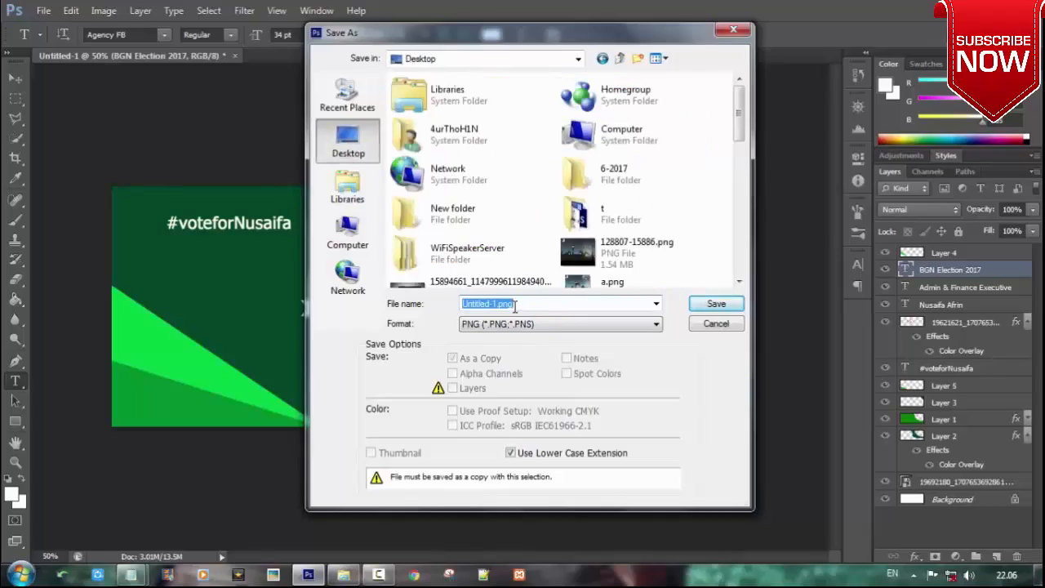
click(716, 303)
click(563, 222)
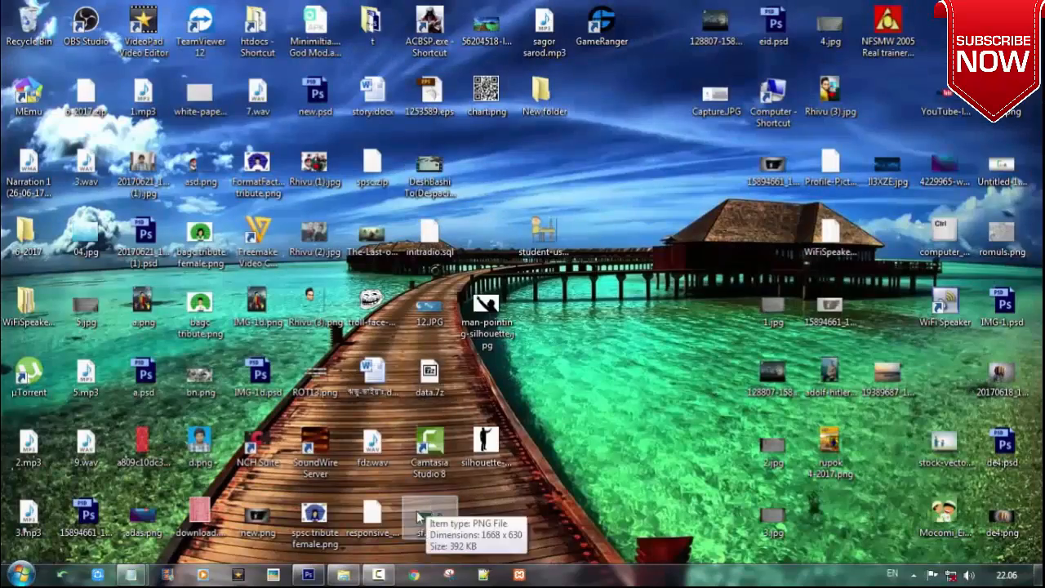